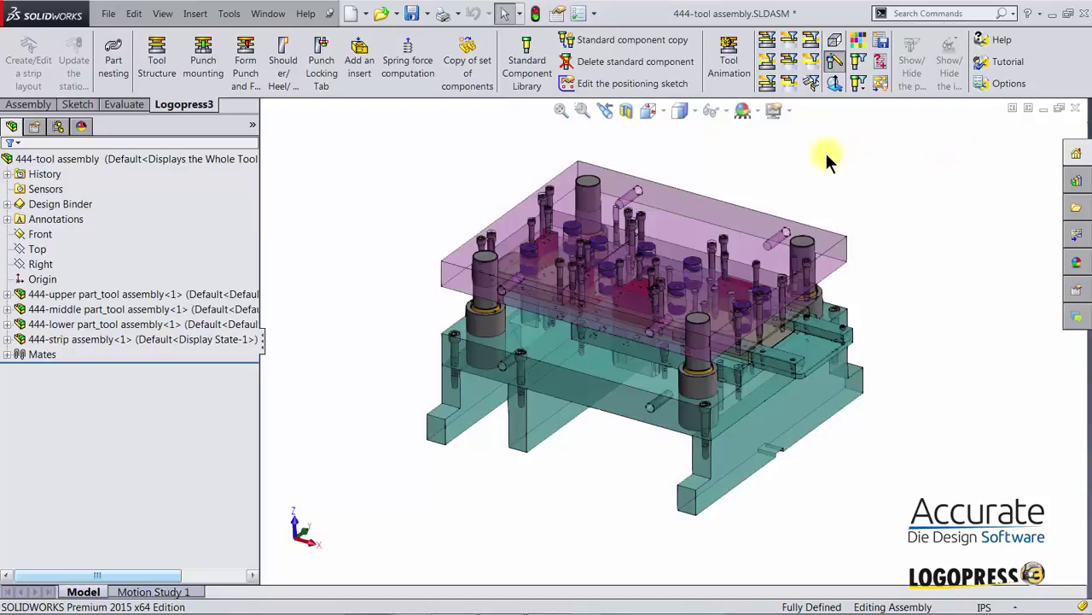
Start a Tool Animation for the assembly and display the model shaded with edges.
click(732, 65)
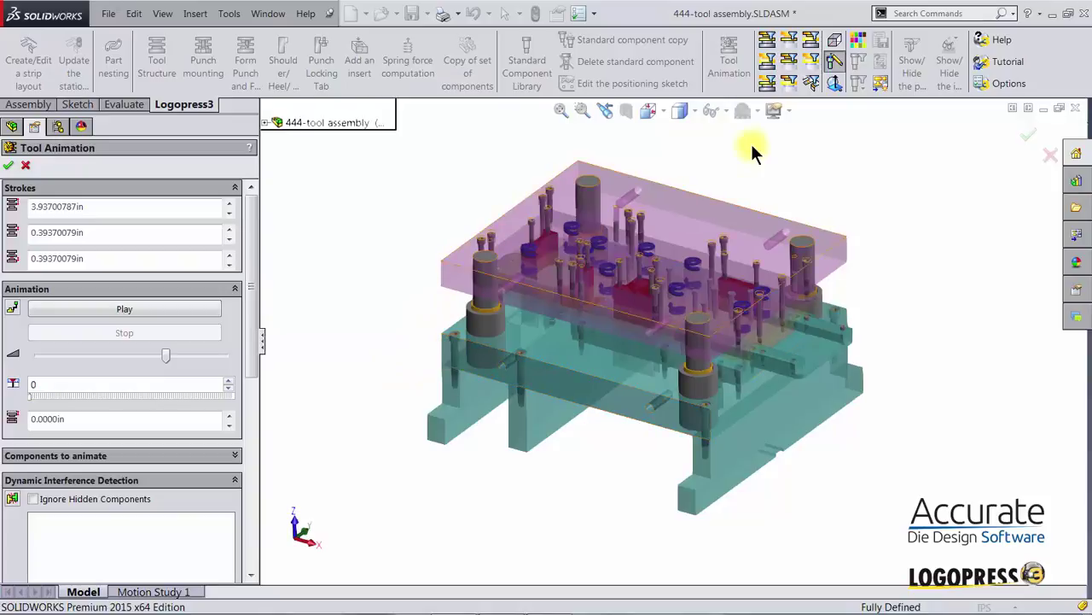
click(679, 110)
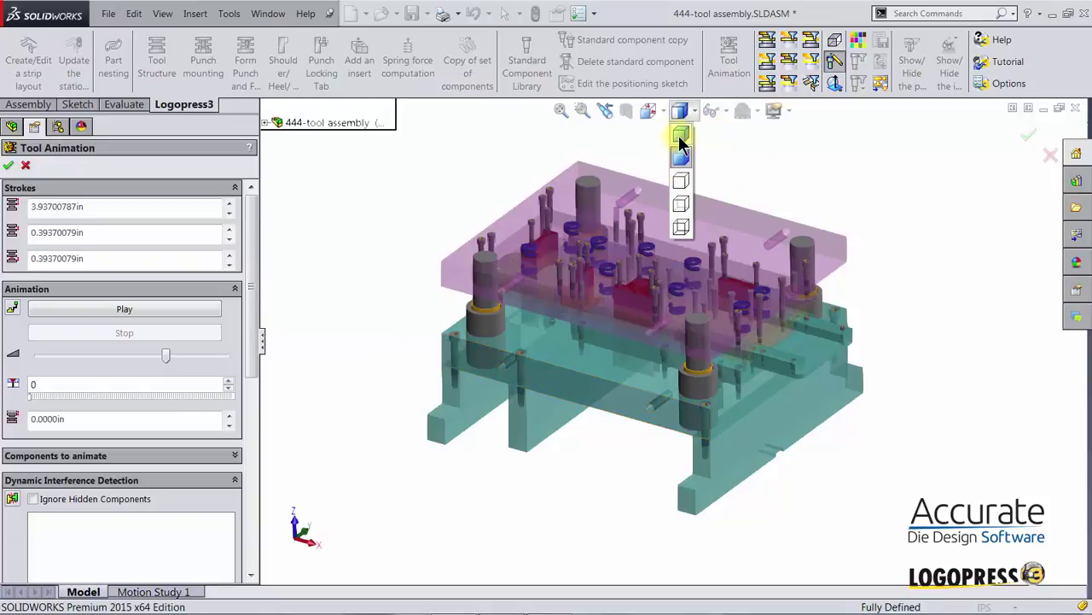
click(680, 136)
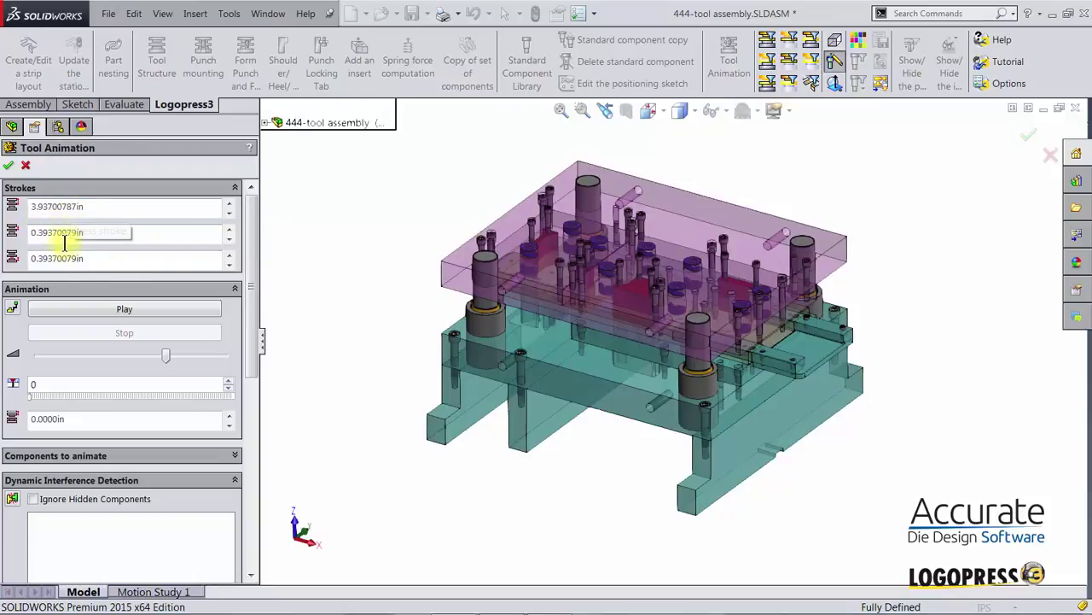
Set the press stroke to 2 in, the stripper travel to 0.375 in and the strip lift height to 0.125 in.
click(96, 206)
drag(96, 207, 9, 210)
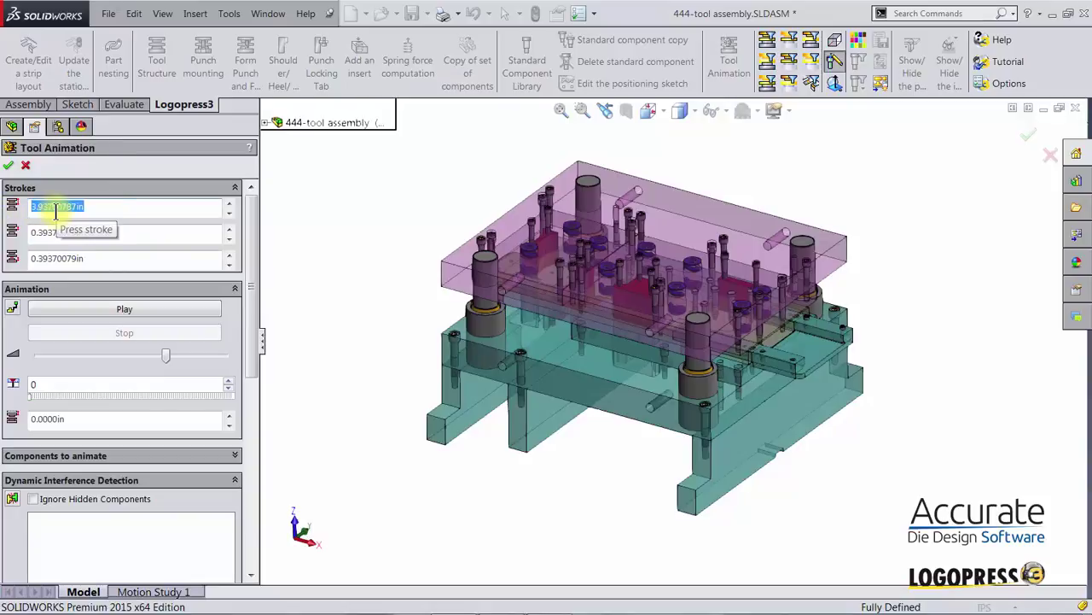
text(2)
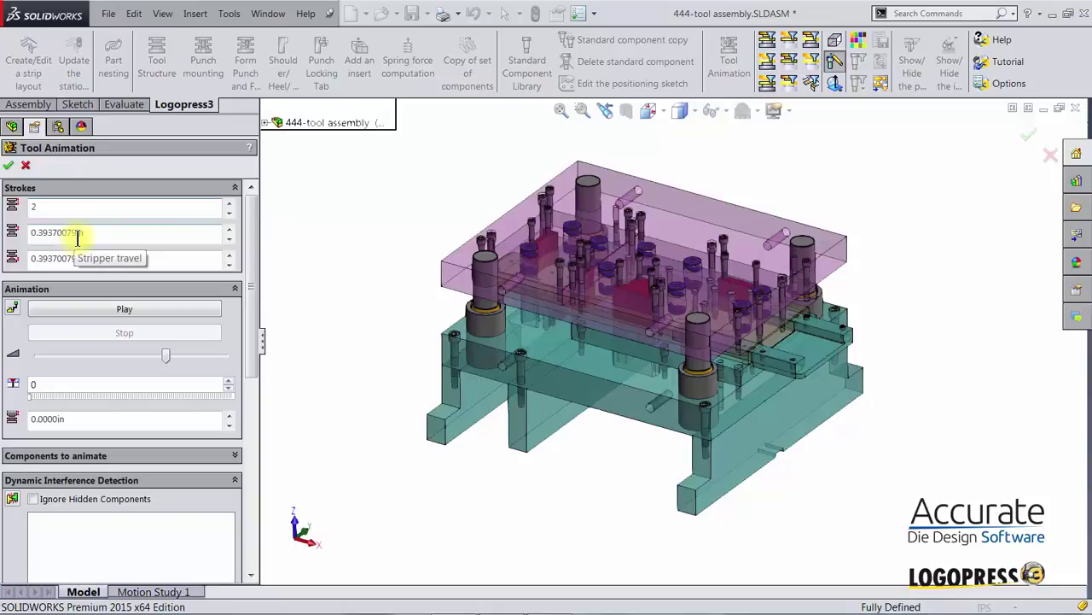
drag(100, 231, 5, 243)
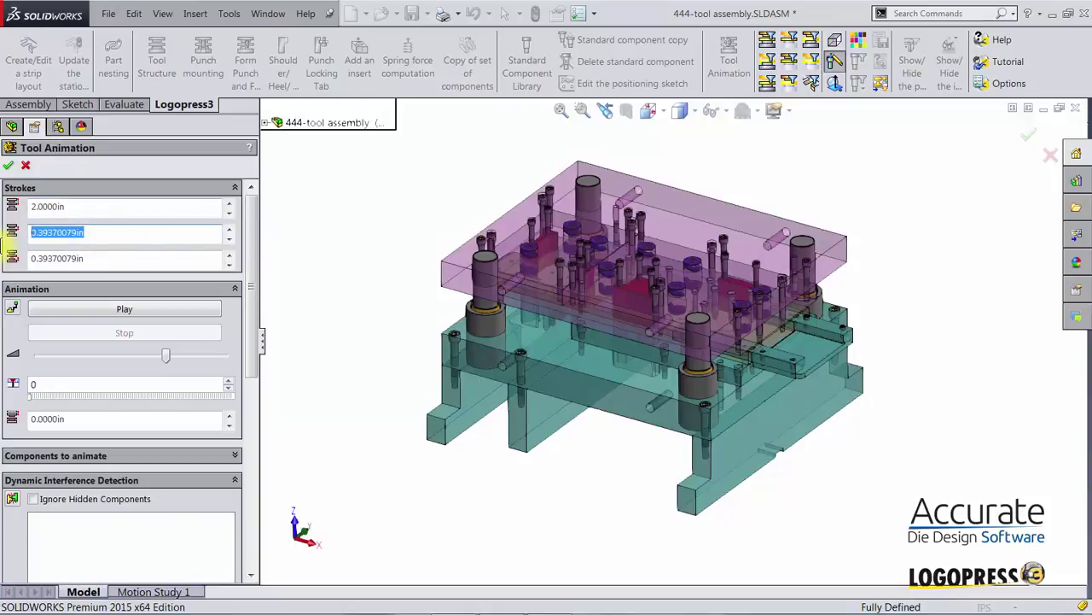
text(.375)
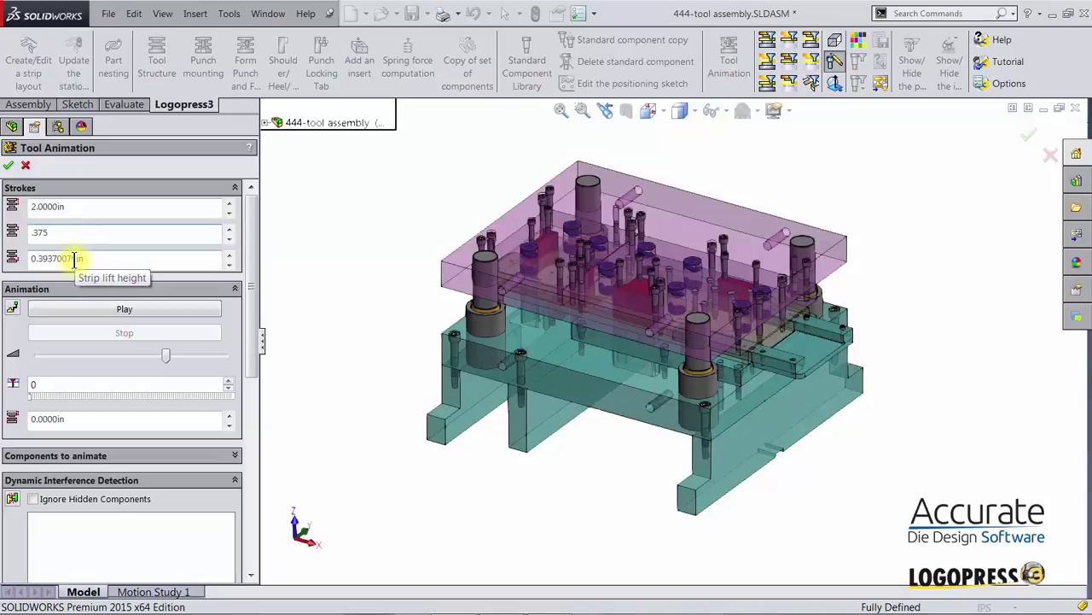
click(86, 259)
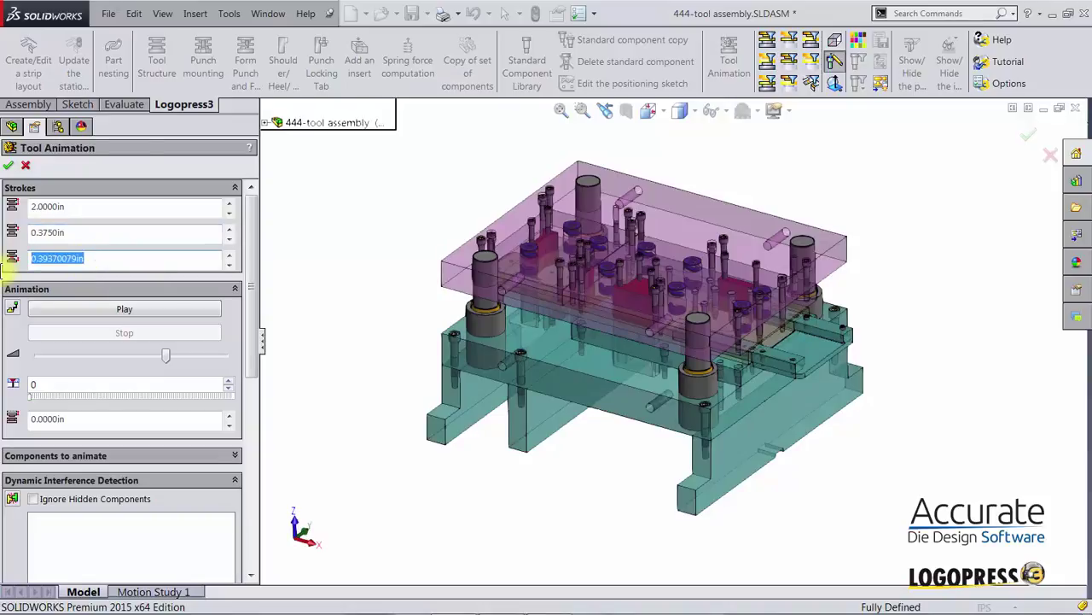
key(BackSpace)
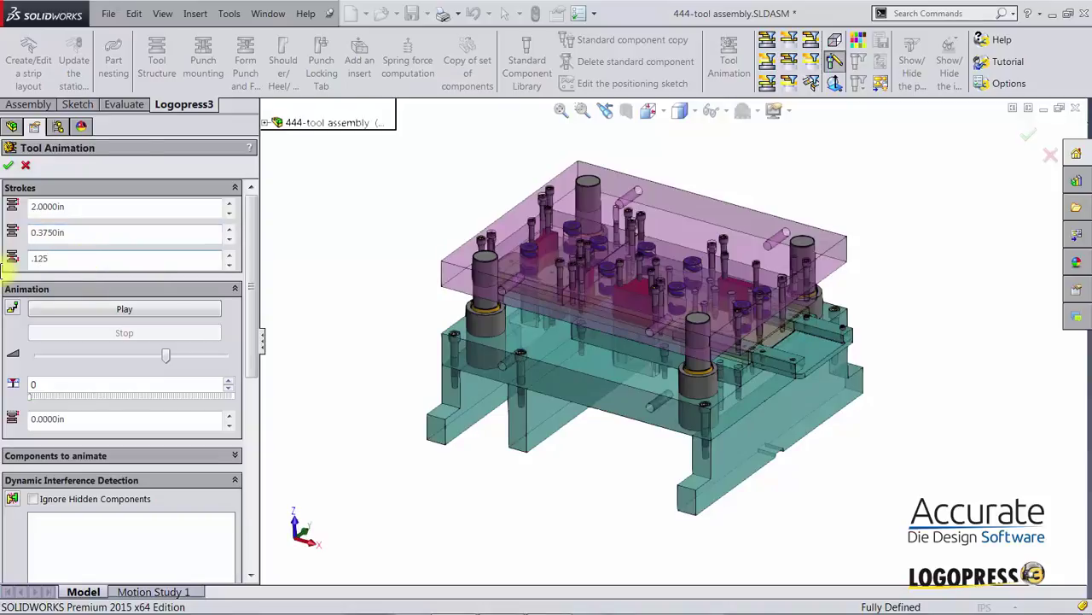
Play the tool animation, examine the die and strip motion up close, and stop it.
click(92, 306)
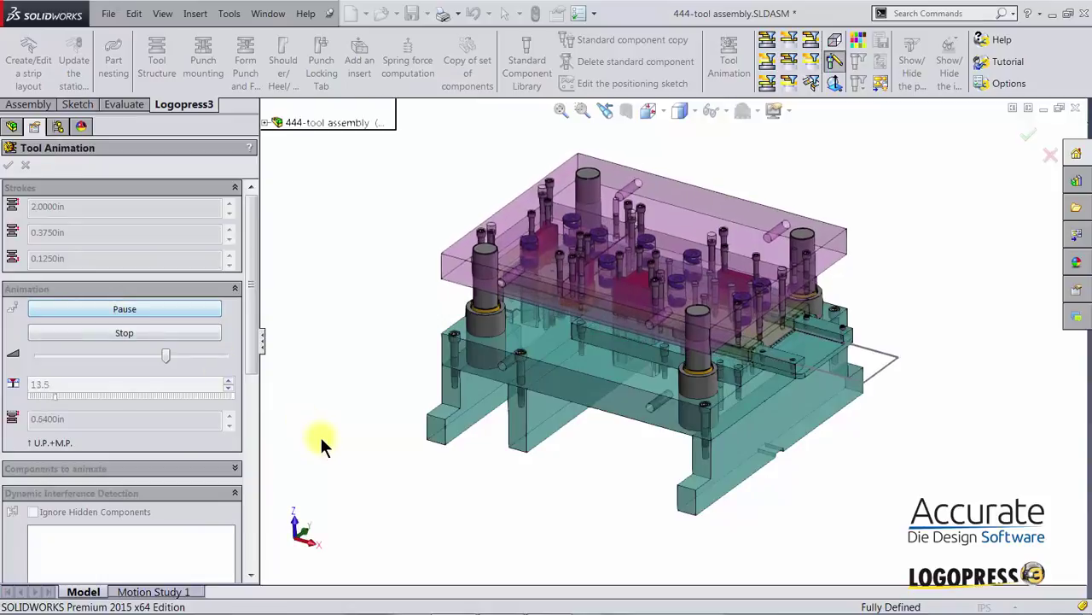
scroll(322, 437, down, 4)
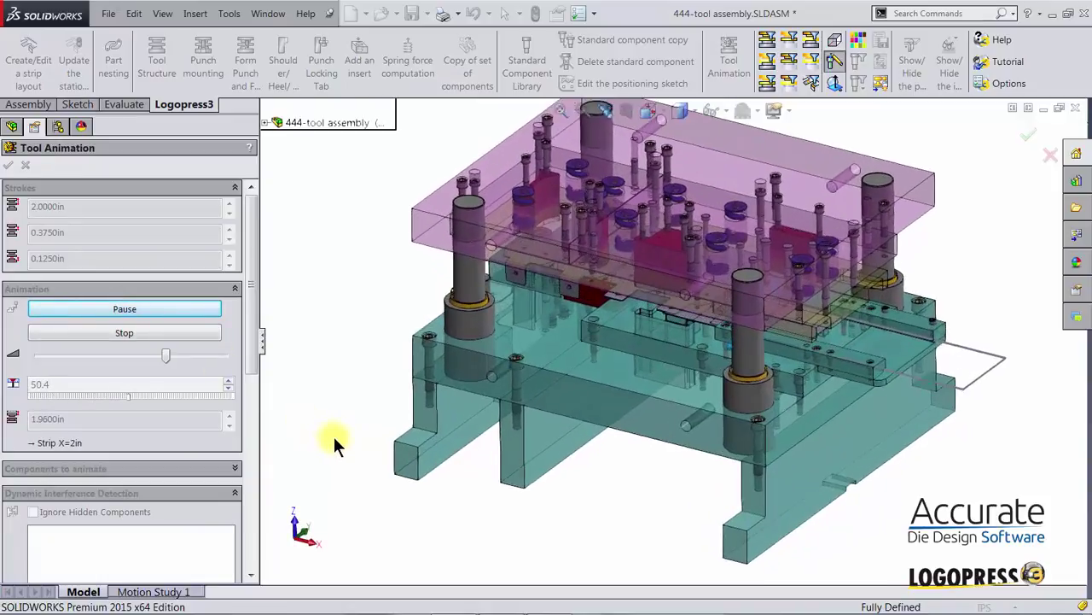
scroll(337, 435, down, 6)
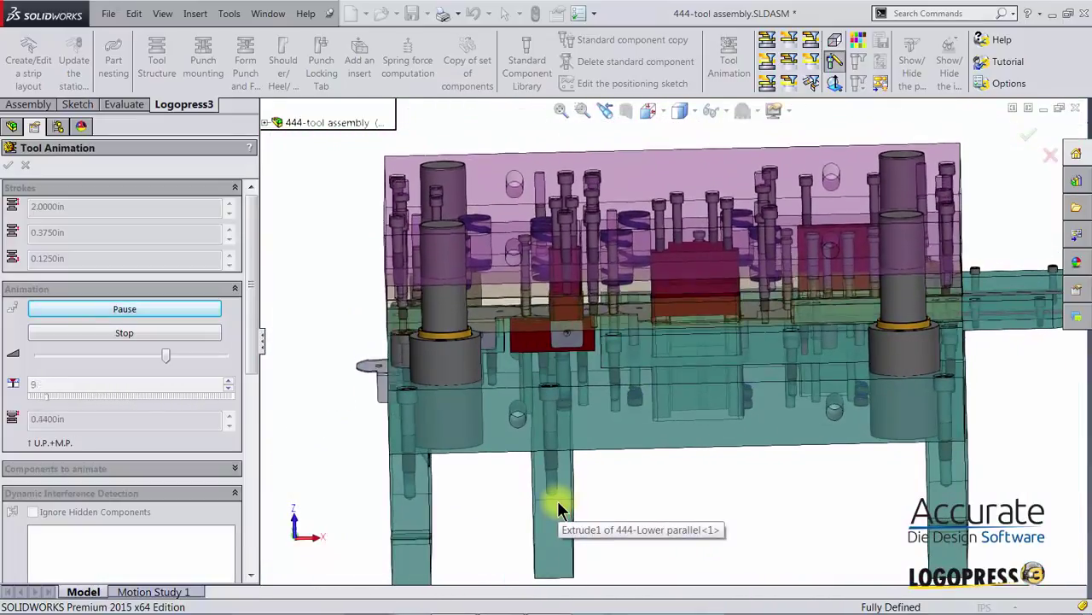
click(134, 332)
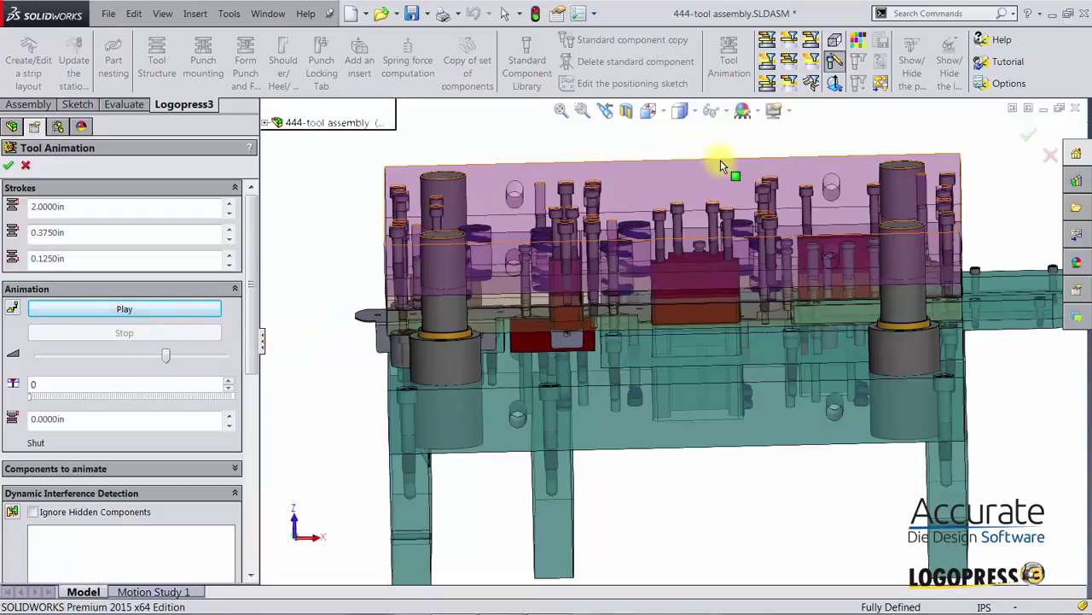
Display only the lower part of the tool and hide the strip, keeping the die block and lifter pins in view.
click(769, 64)
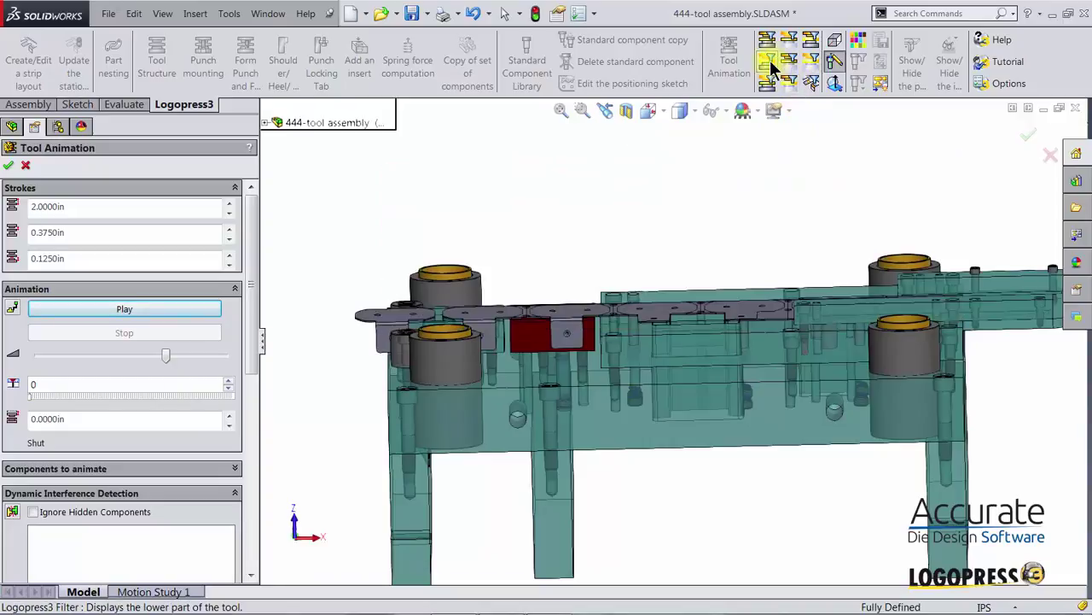
click(811, 84)
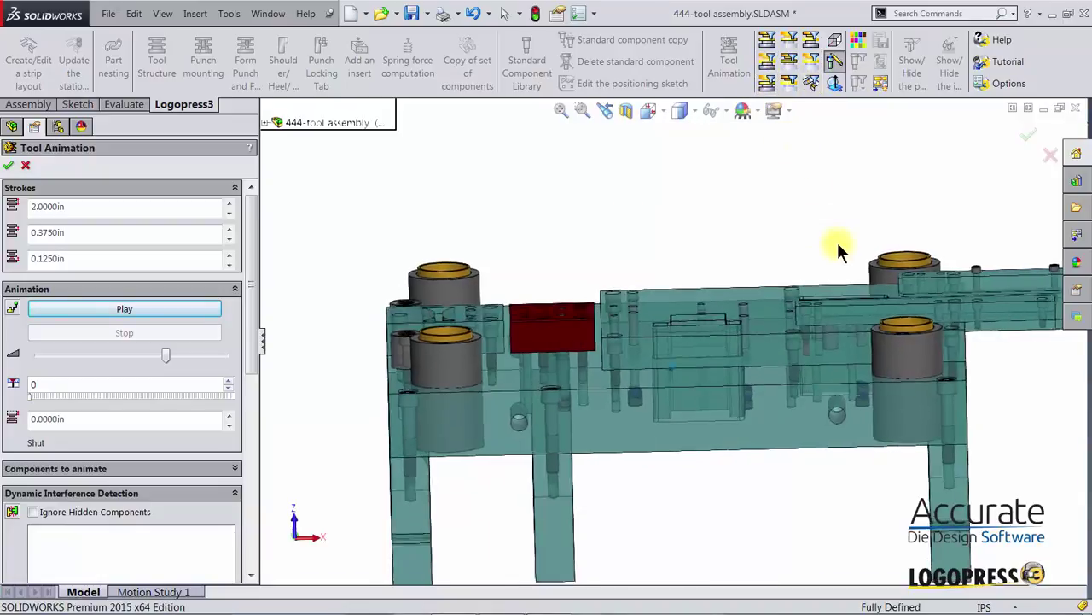
scroll(839, 250, down, 10)
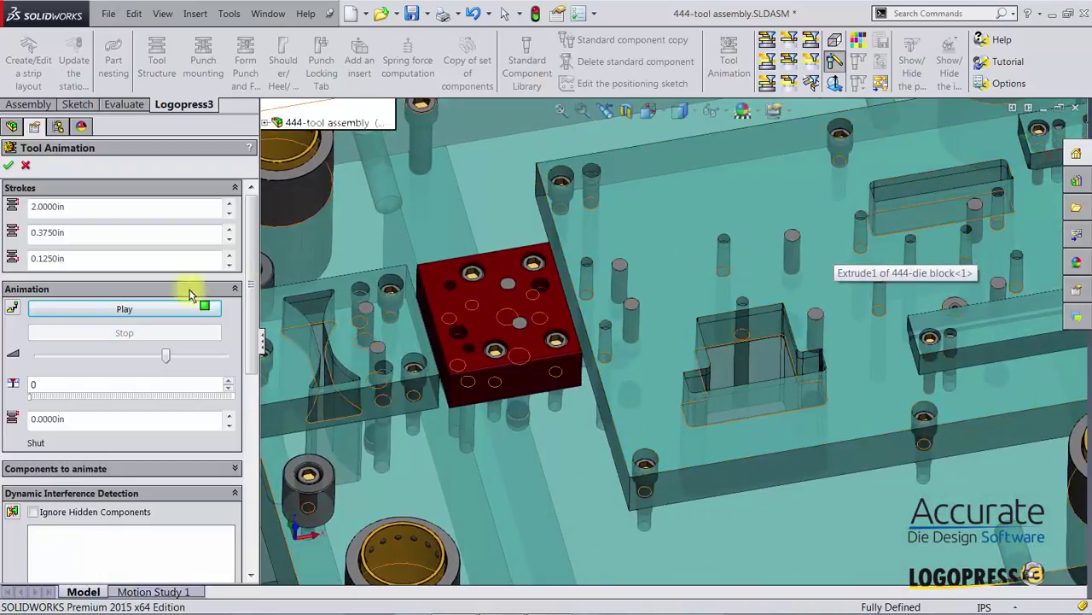
Add the Royal CPB-37 pins in the lower tool, including those in the red block, to the components to animate, linked to the strip.
scroll(246, 401, down, 3)
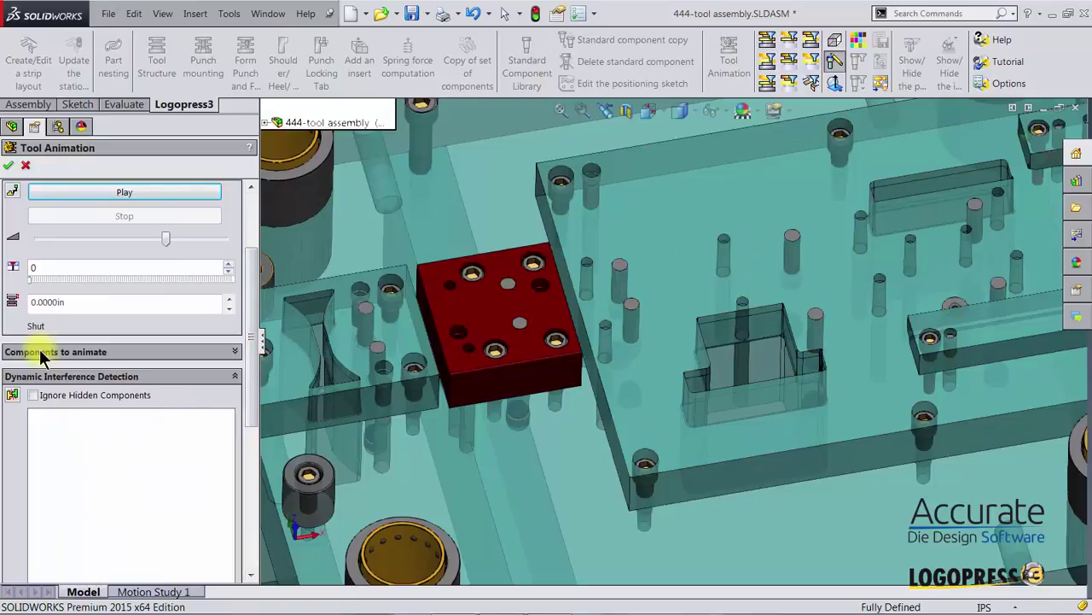
click(39, 350)
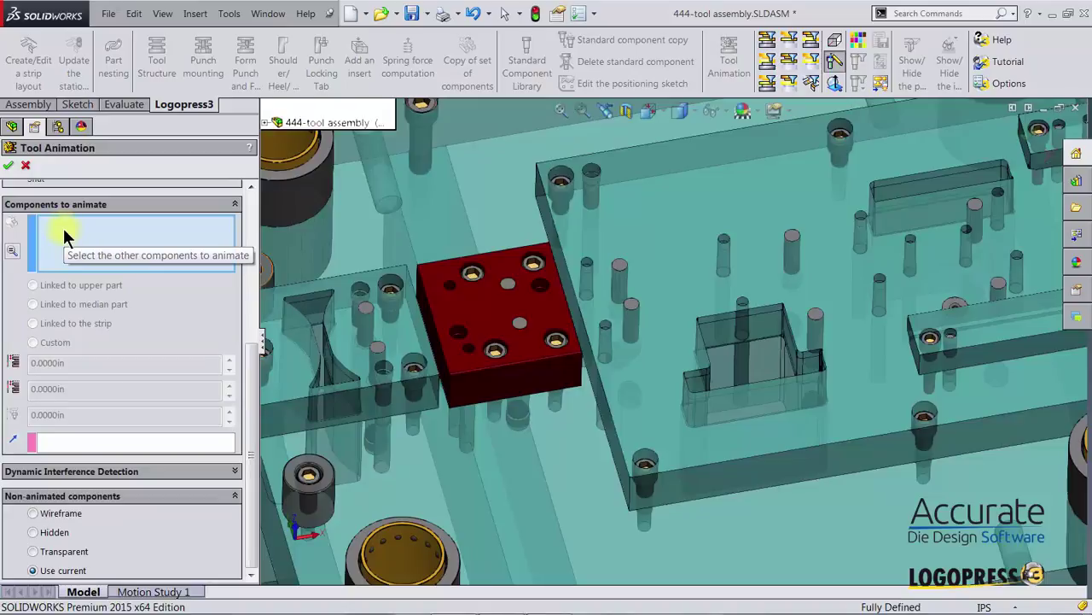
click(1000, 285)
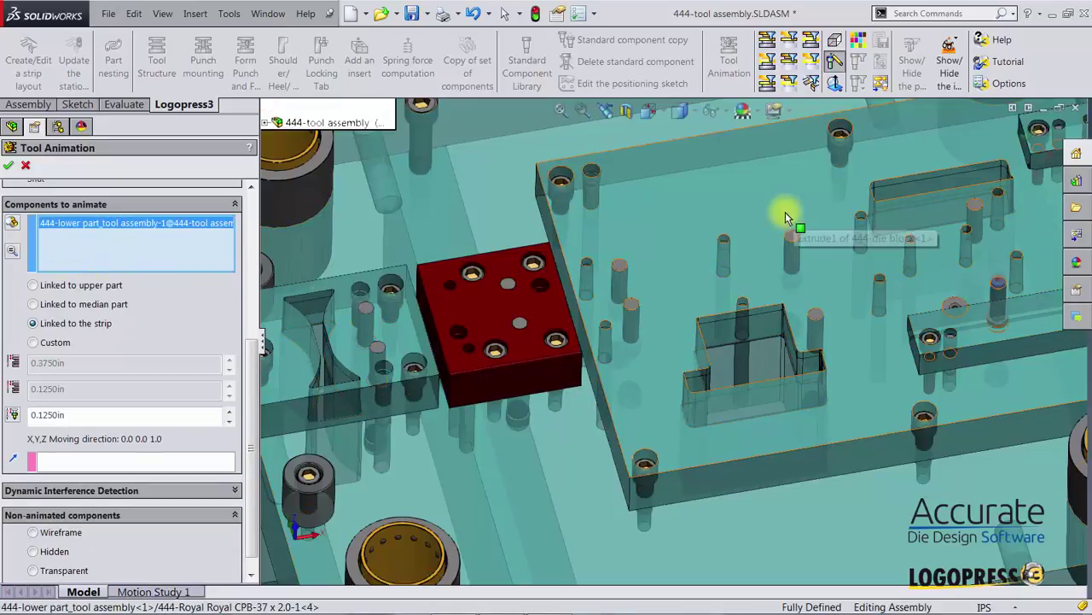
click(12, 225)
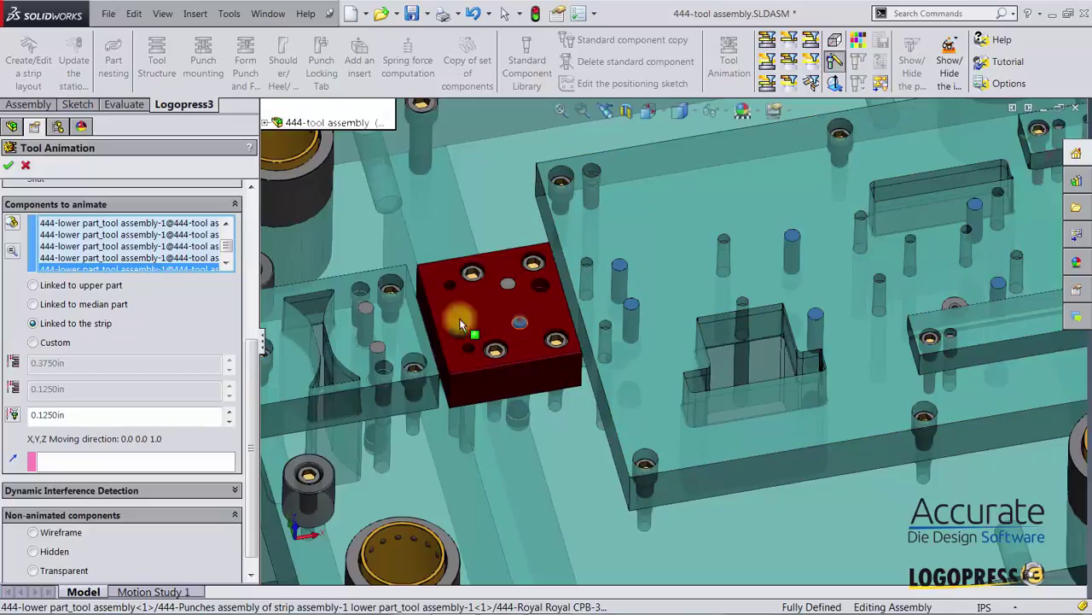
click(12, 226)
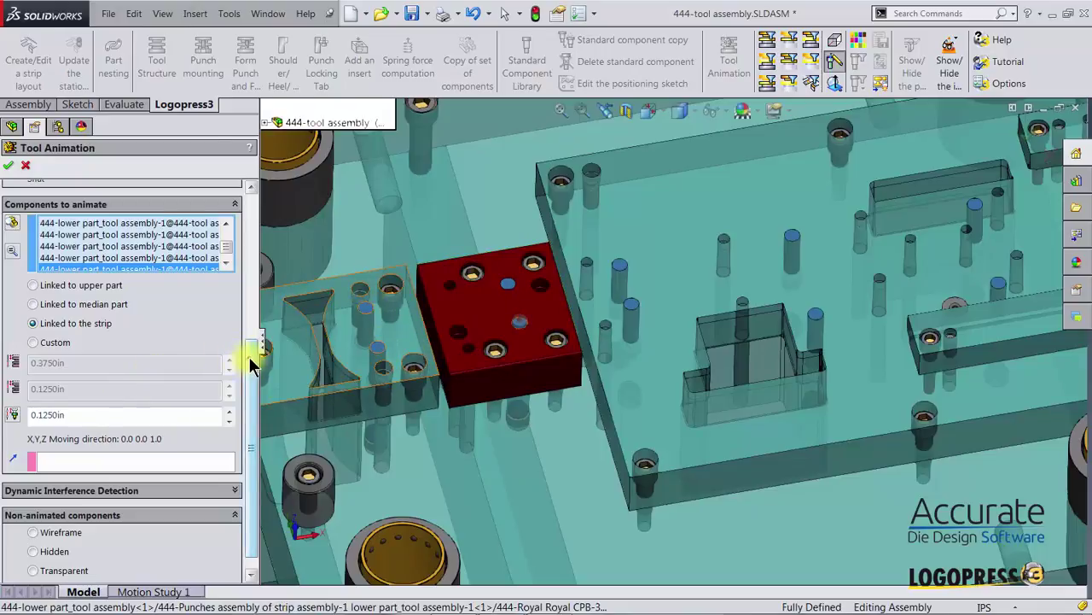
Play the animation to check the added pins' movement, display the whole tool again, and stop the animation.
drag(250, 362, 248, 207)
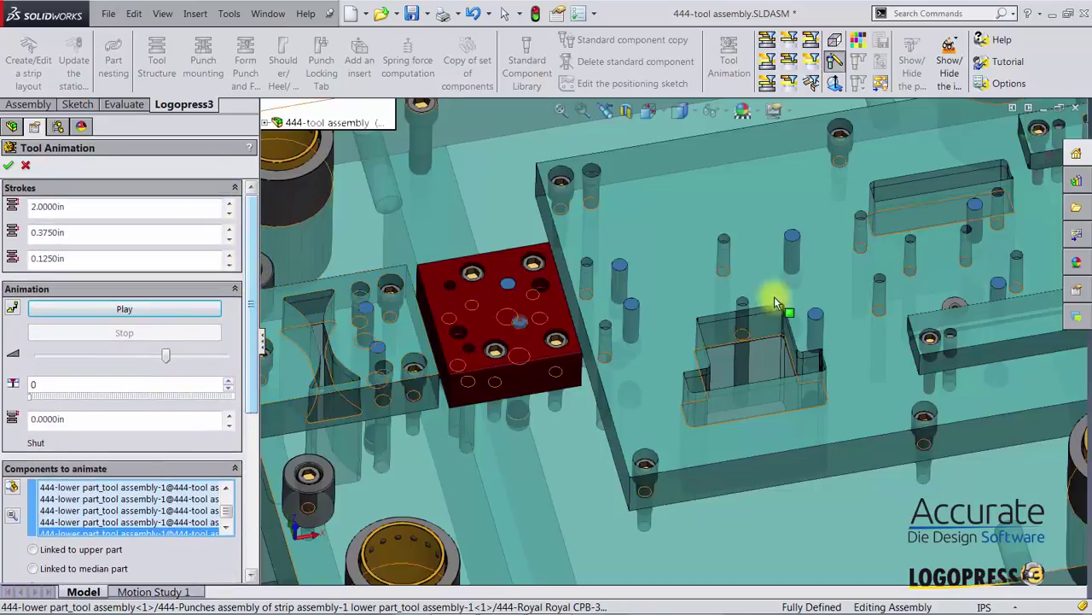
middle_drag(777, 303, 819, 318)
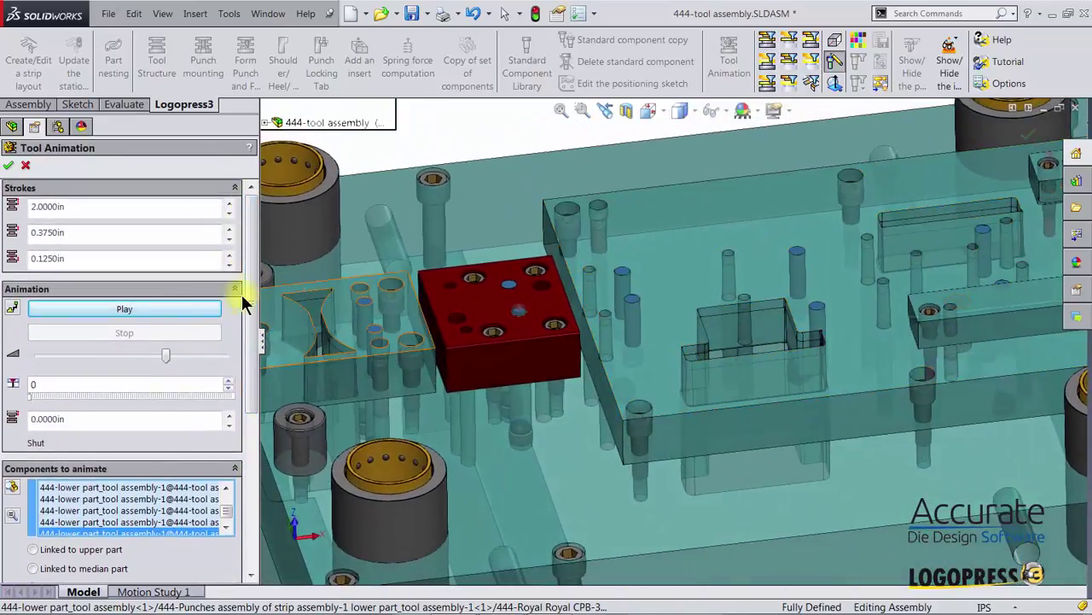
click(108, 309)
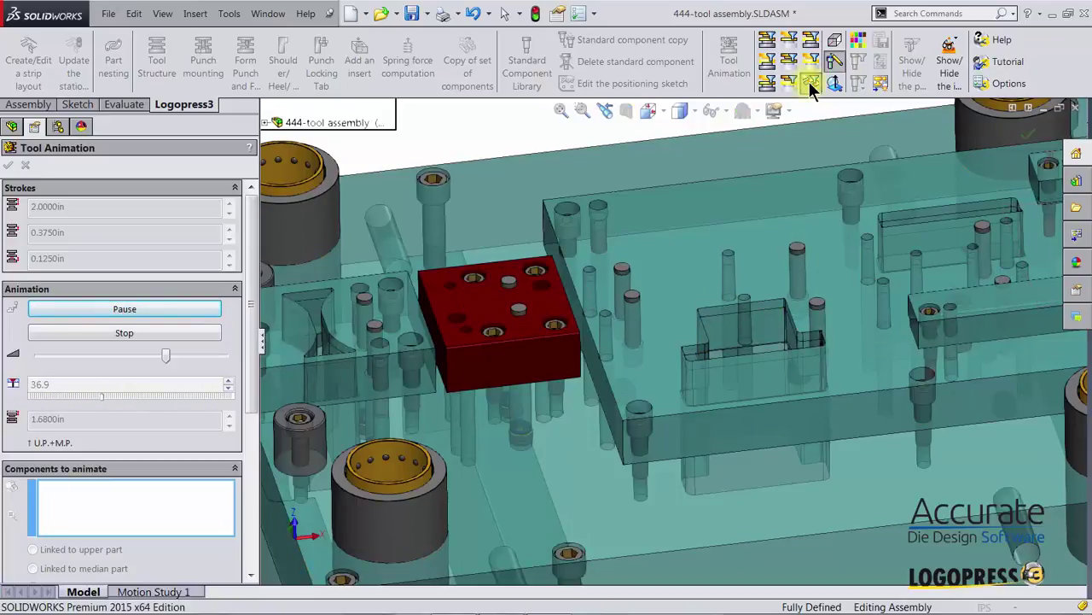
click(766, 43)
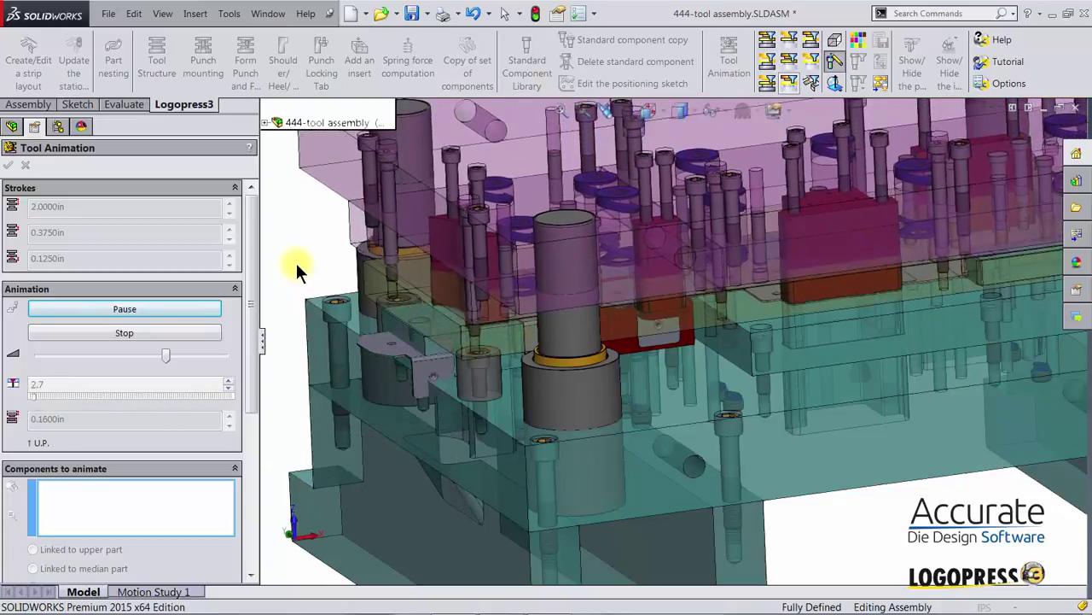
click(124, 330)
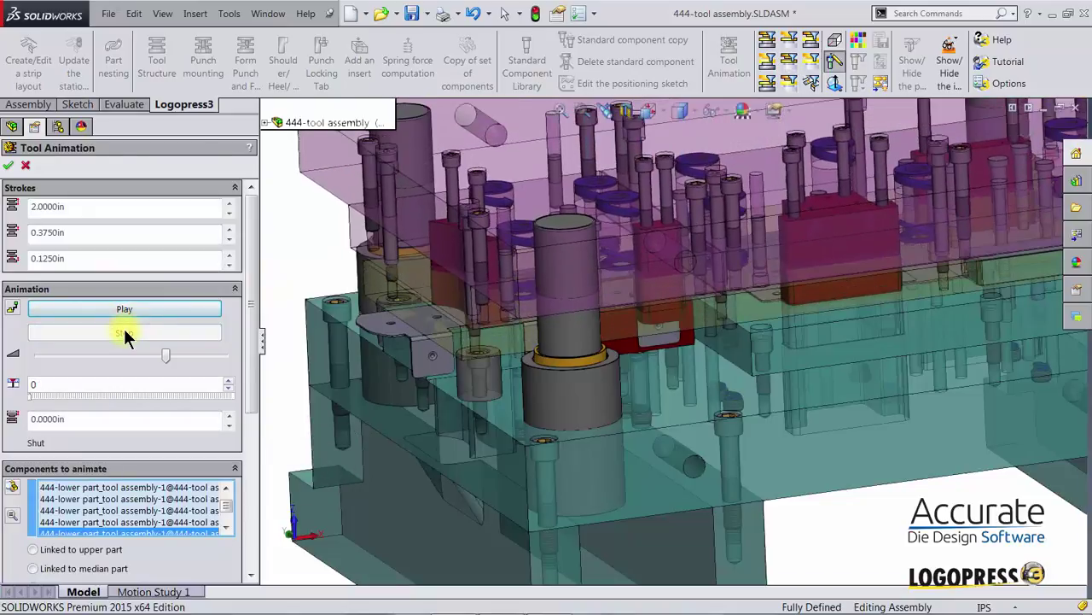
Run dynamic interference detection on the whole tool with hidden components included.
drag(255, 270, 244, 456)
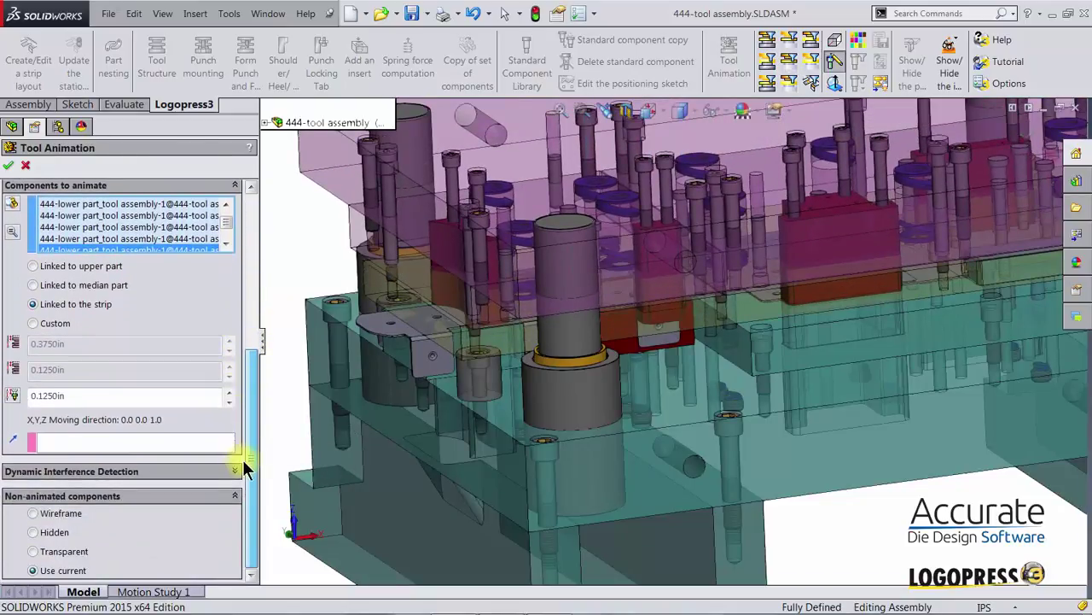
click(37, 470)
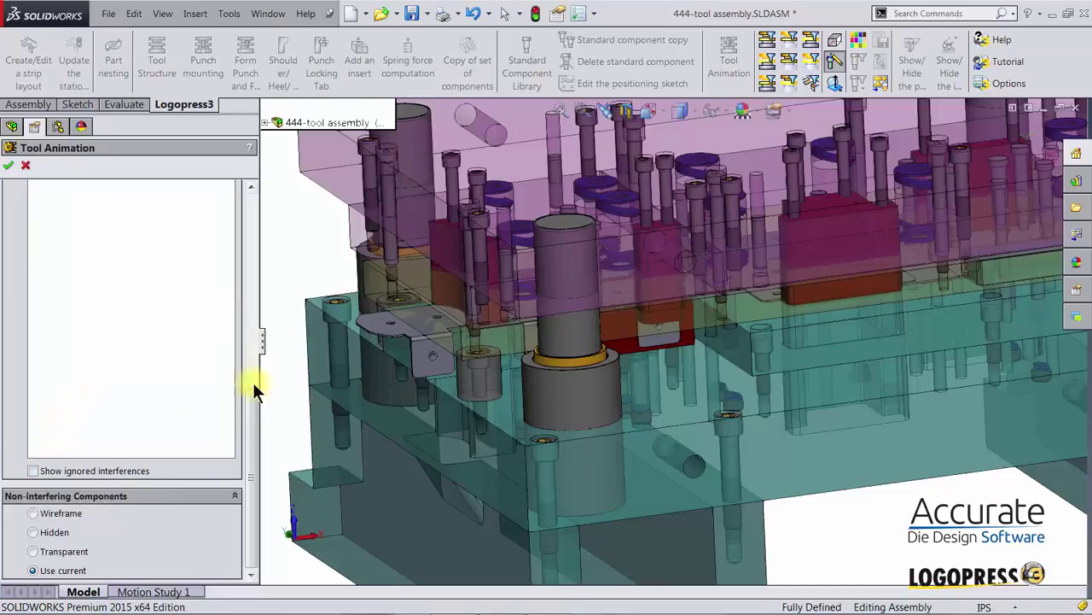
drag(252, 413, 257, 328)
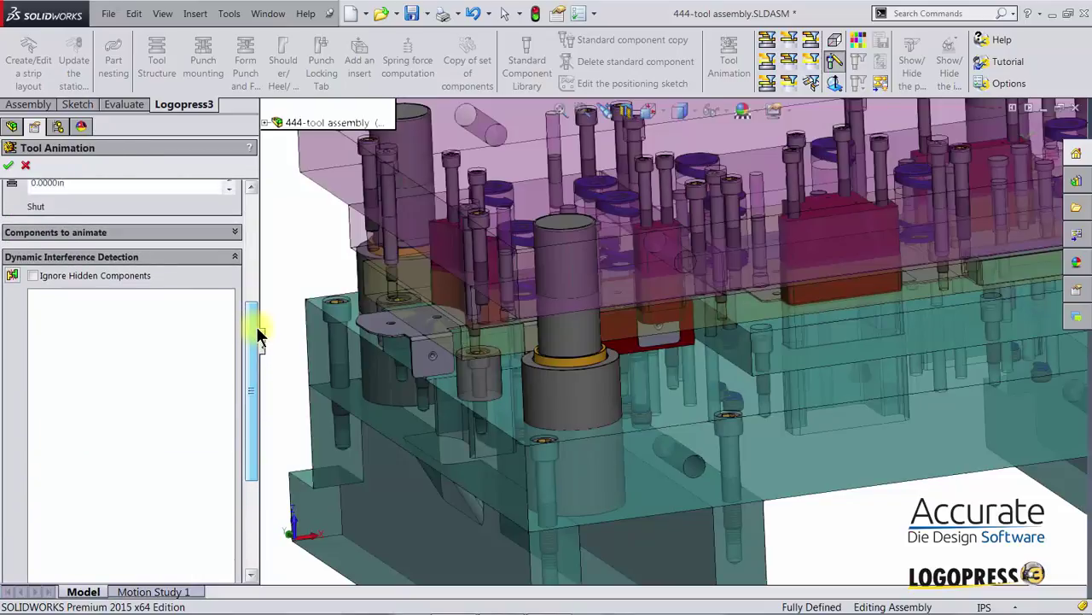
scroll(537, 300, up, 5)
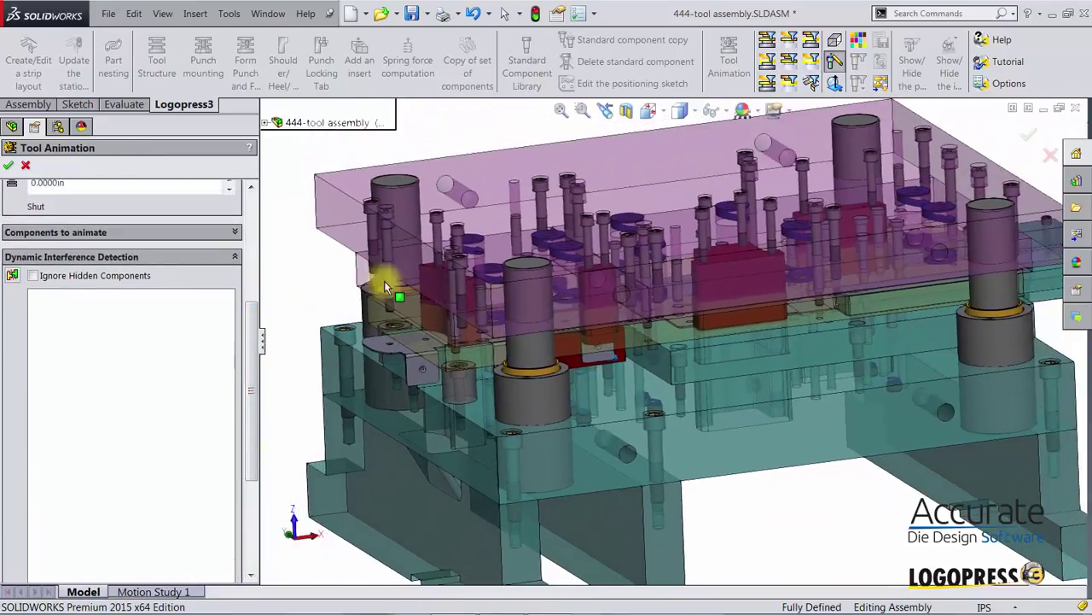
click(11, 276)
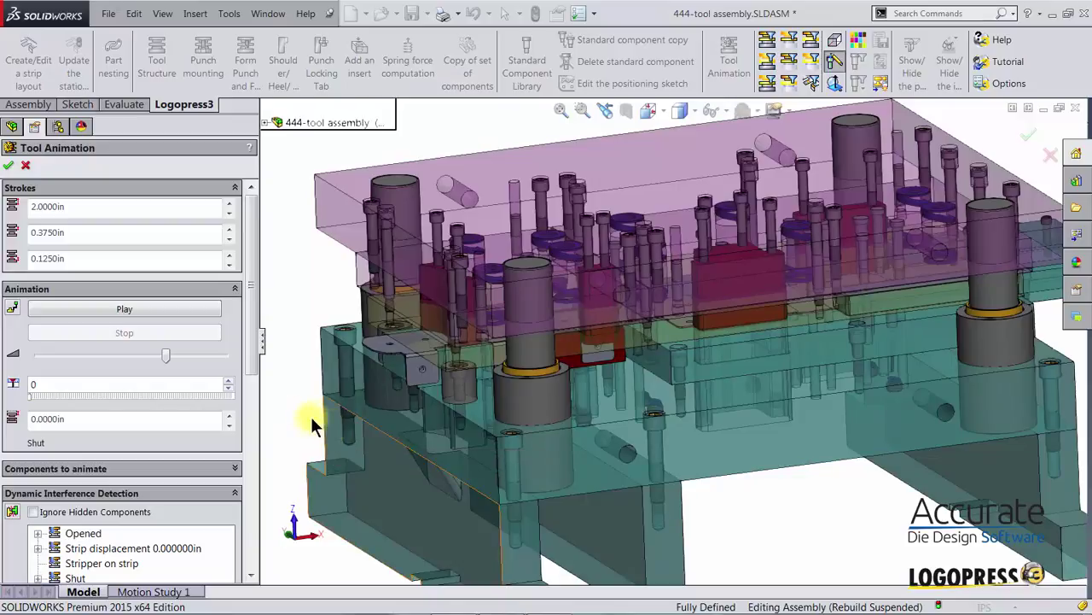
Expand the interferences of the Opened position and highlight the first one in the model.
drag(254, 308, 253, 427)
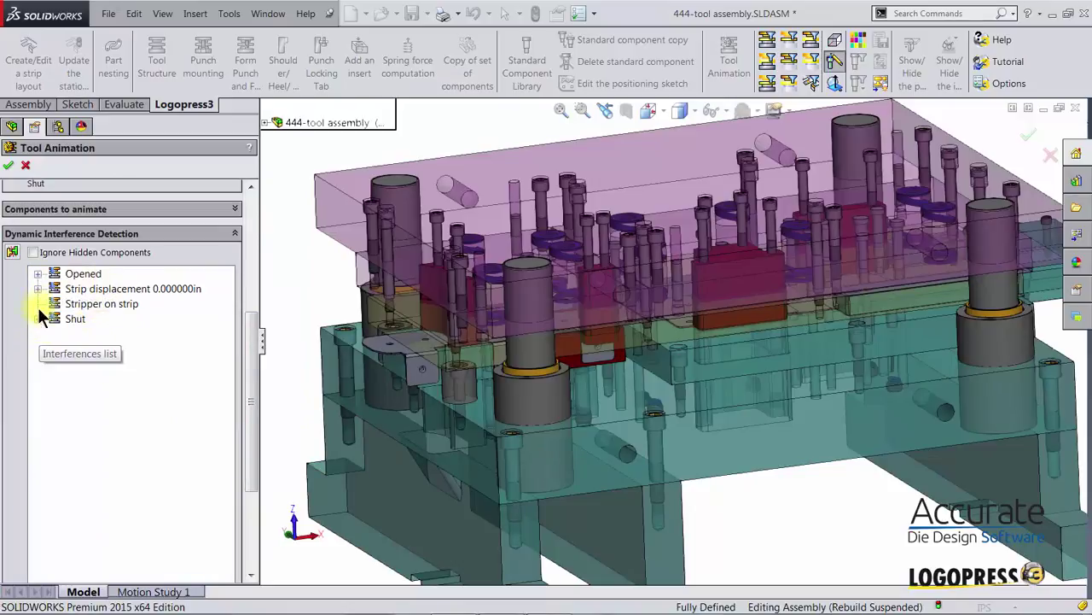
drag(250, 371, 251, 377)
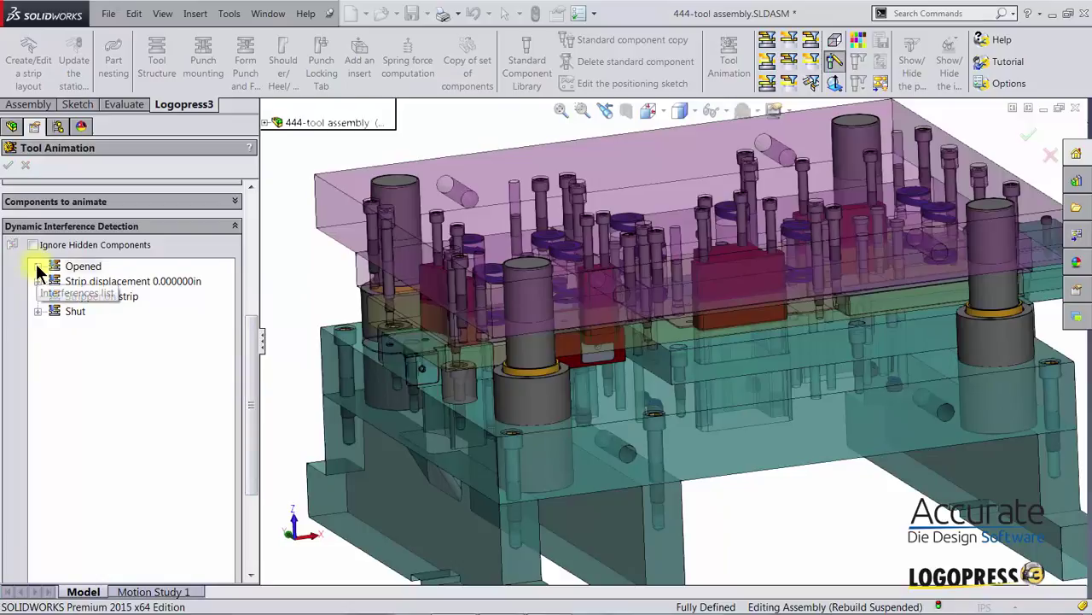
click(38, 267)
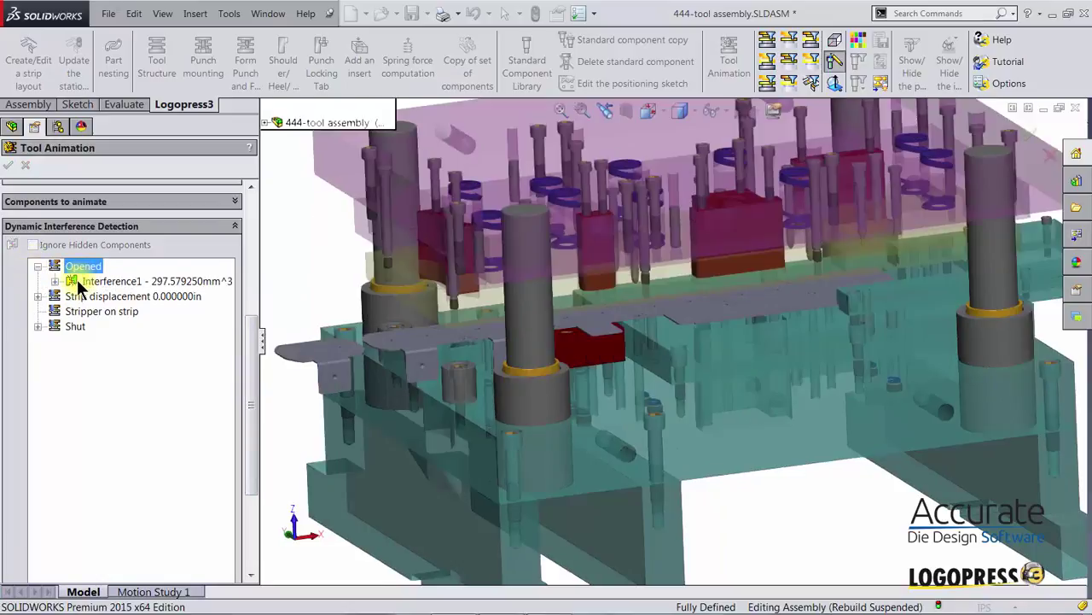
click(77, 279)
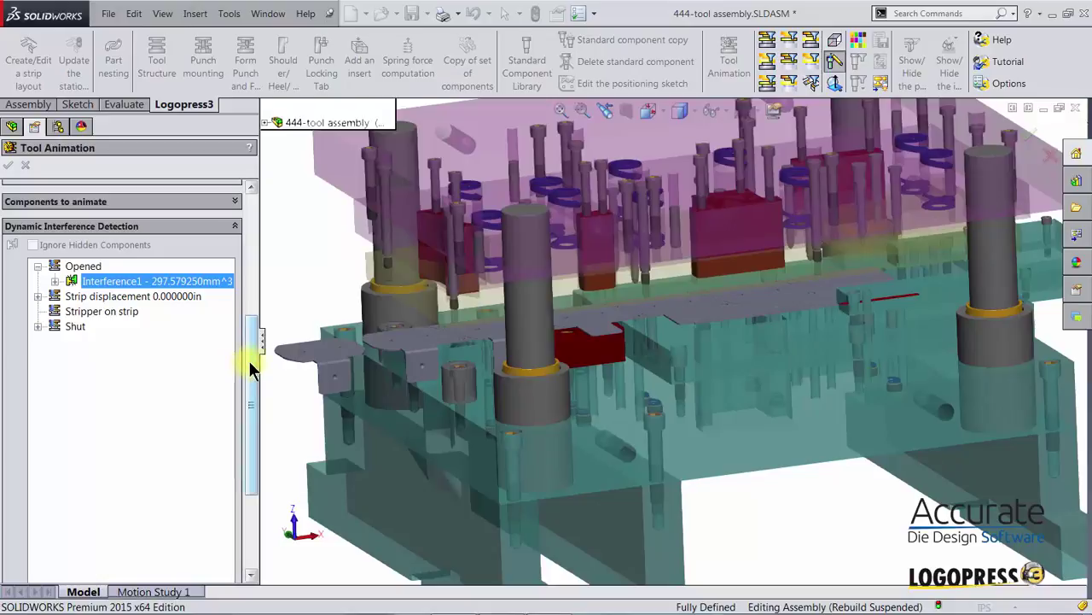
Hide the non-interfering components and examine the Opened position's interference between the strip and the guide rail up close.
drag(251, 368, 253, 436)
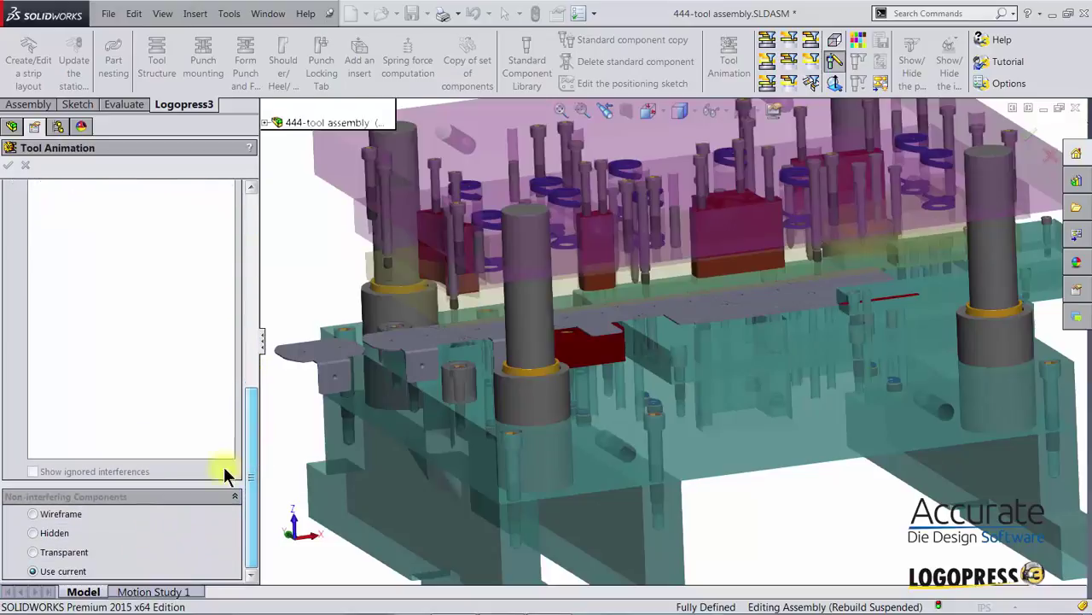
click(32, 532)
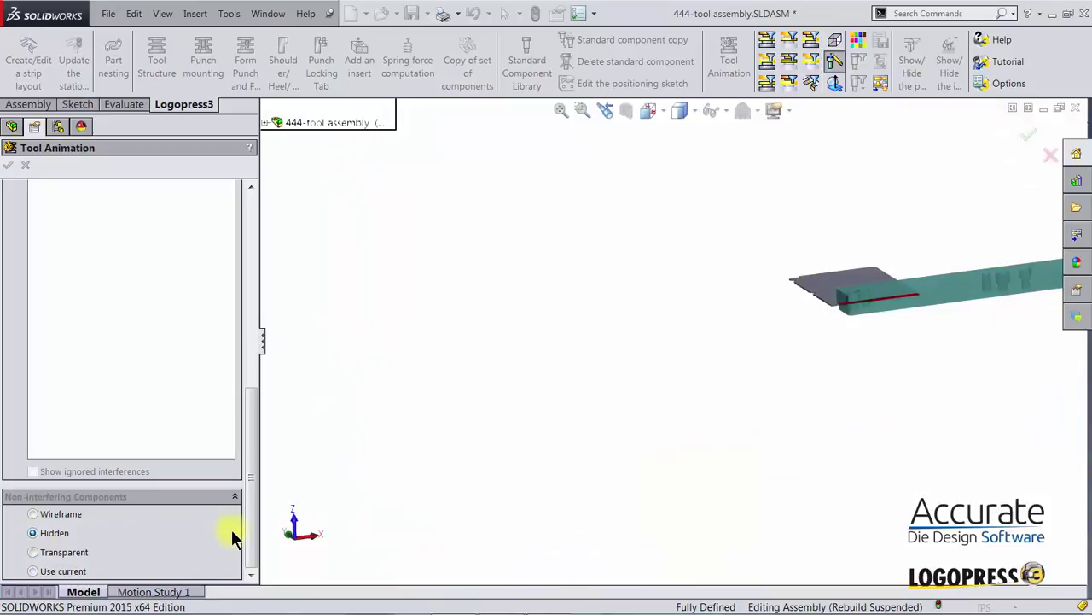
click(837, 301)
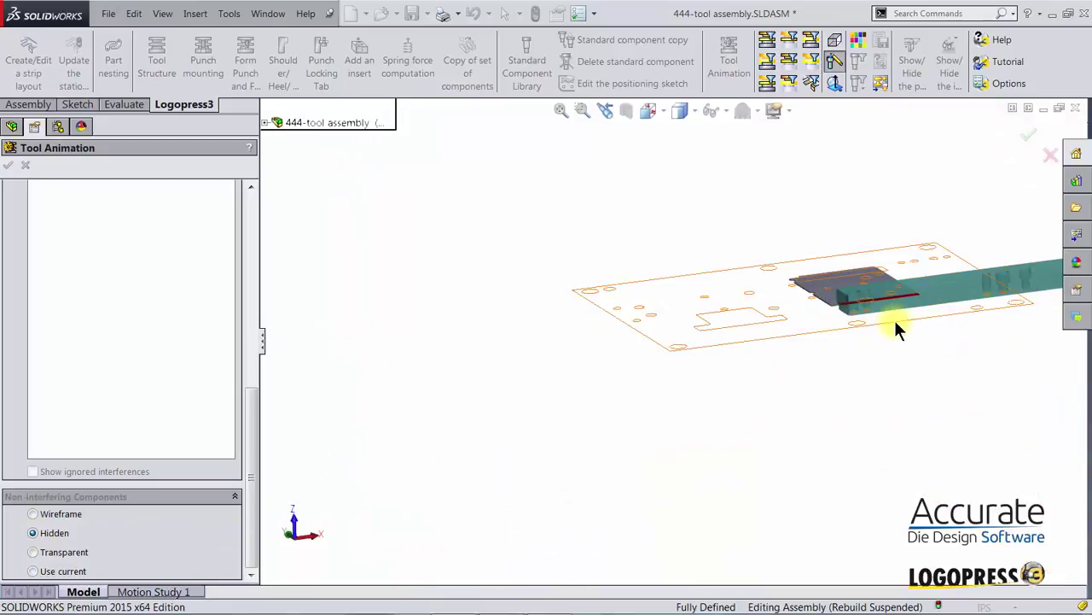
scroll(894, 314, down, 8)
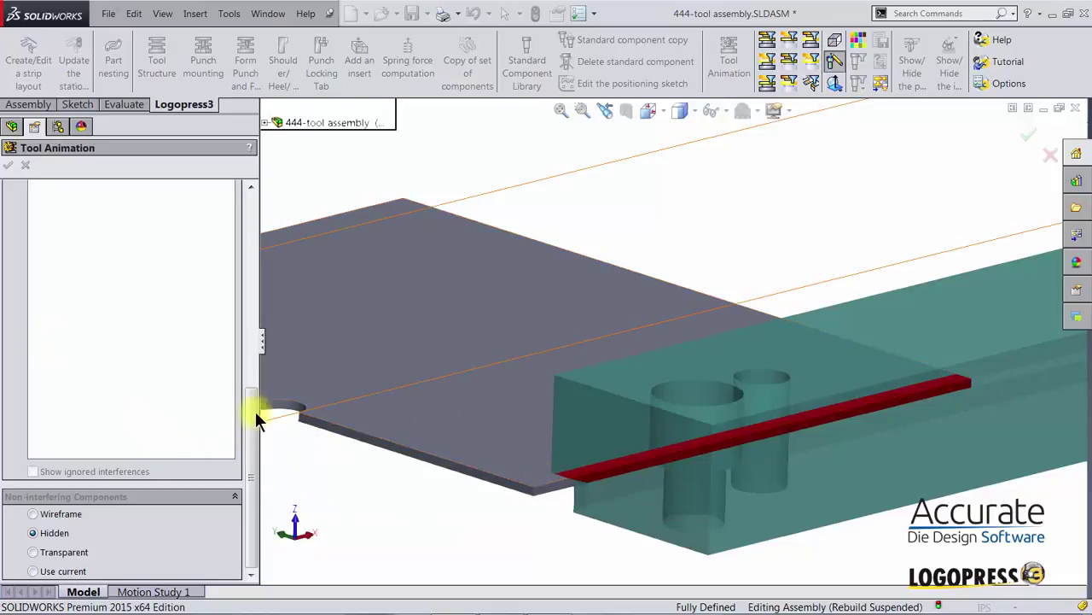
Expand the interferences of the 0 in strip displacement position and highlight Interference1, Interference2 and Interference3 in the model one after another.
drag(253, 410, 252, 315)
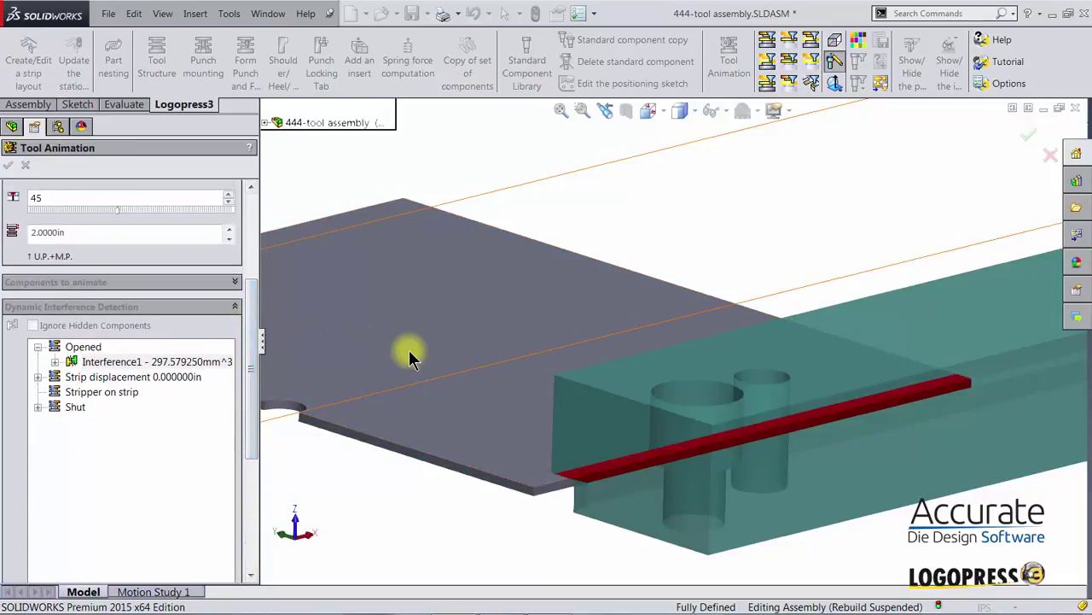
scroll(410, 356, up, 5)
scroll(397, 369, up, 2)
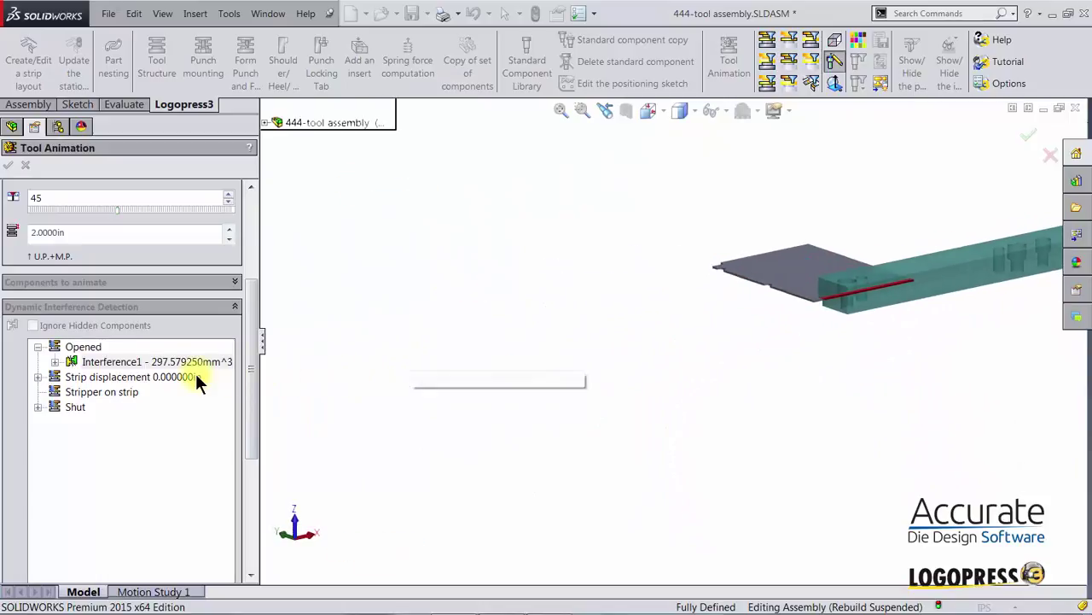
click(39, 376)
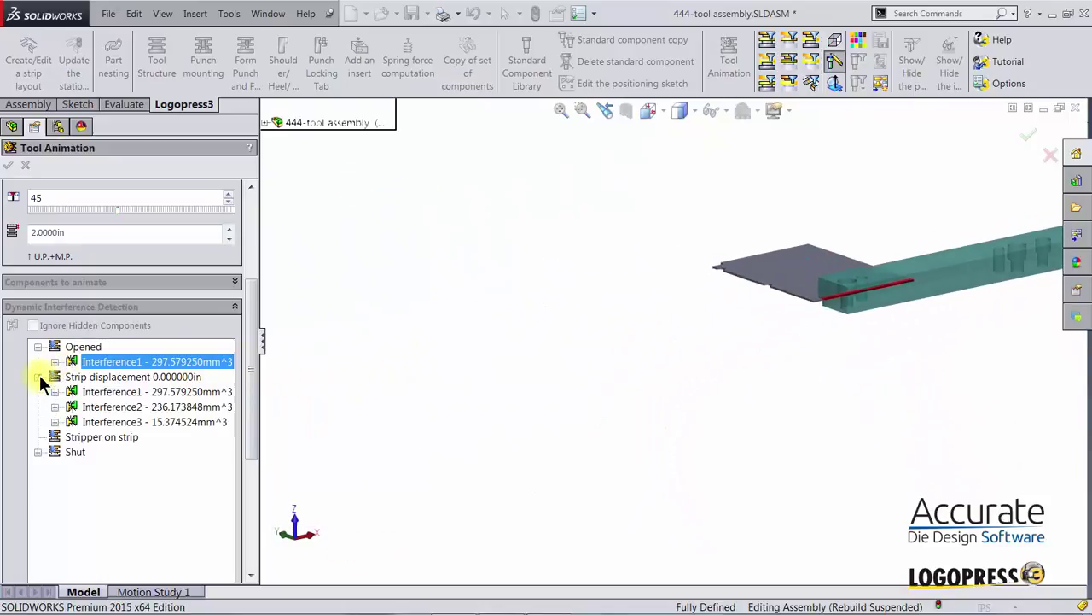
click(89, 390)
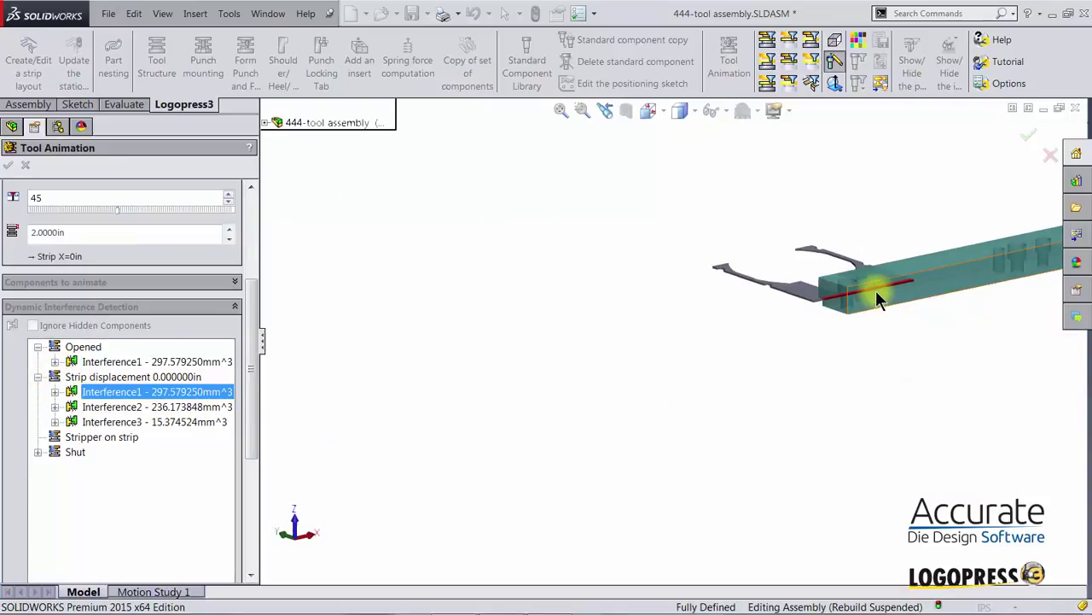
click(89, 408)
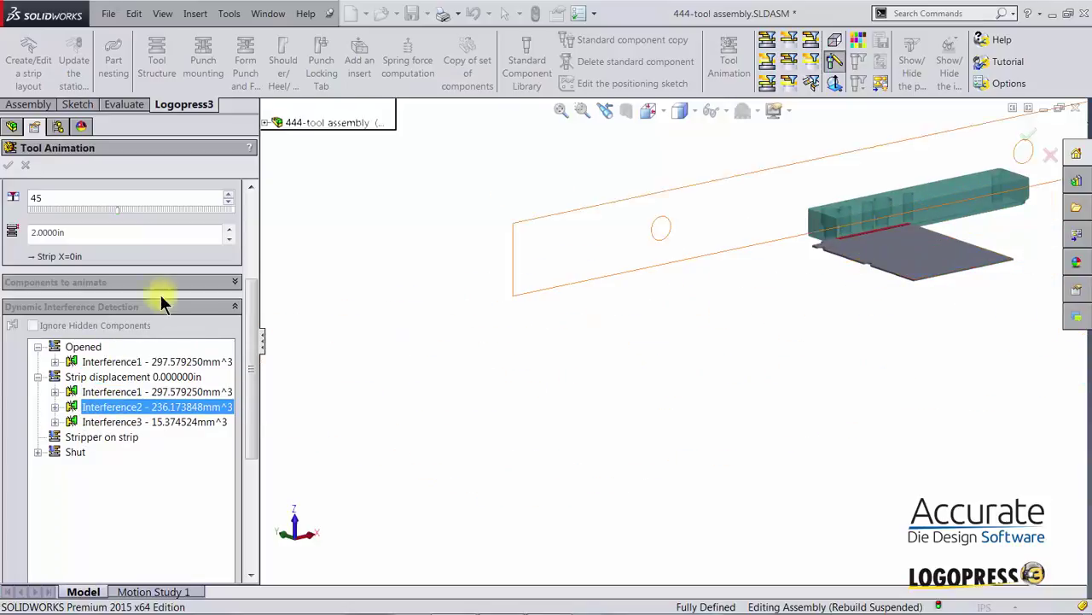
click(75, 418)
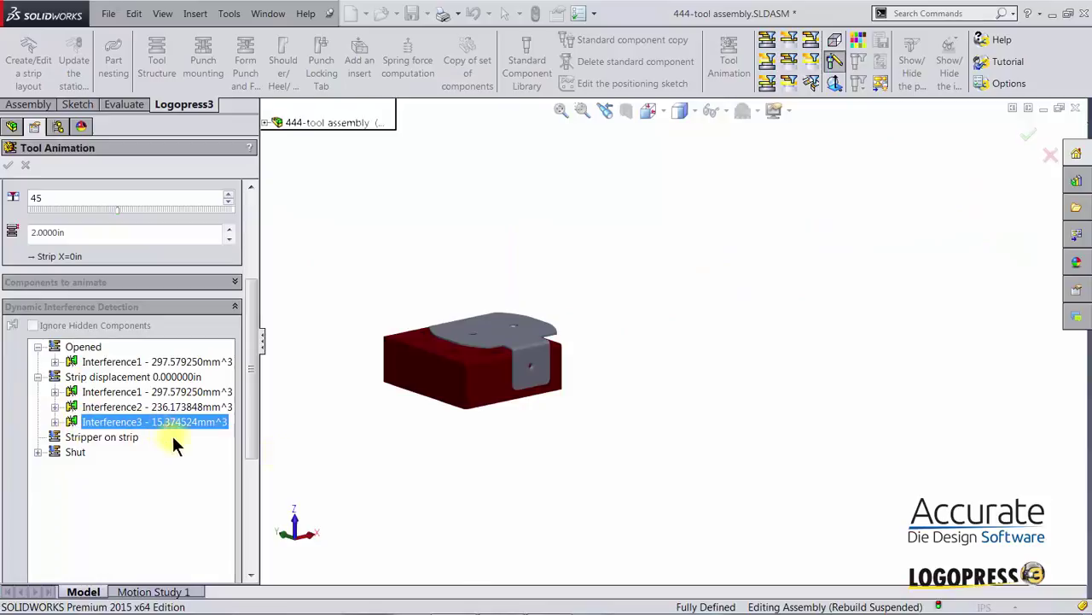
scroll(542, 395, down, 10)
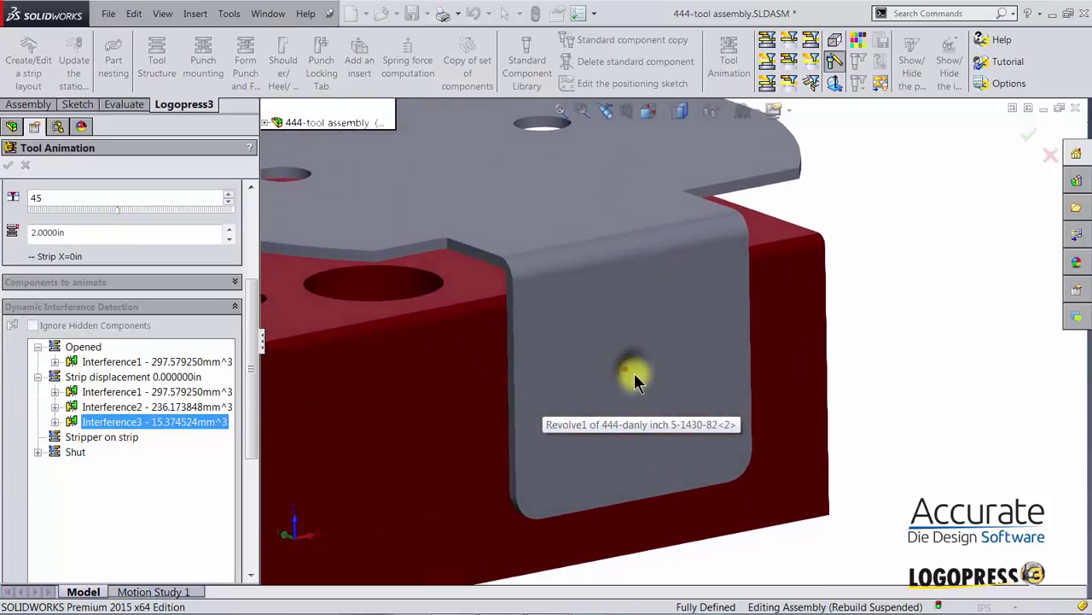
Expand Interference3 of the strip displacement position and highlight its two components, the dimple tab and the form die, alternately.
click(56, 420)
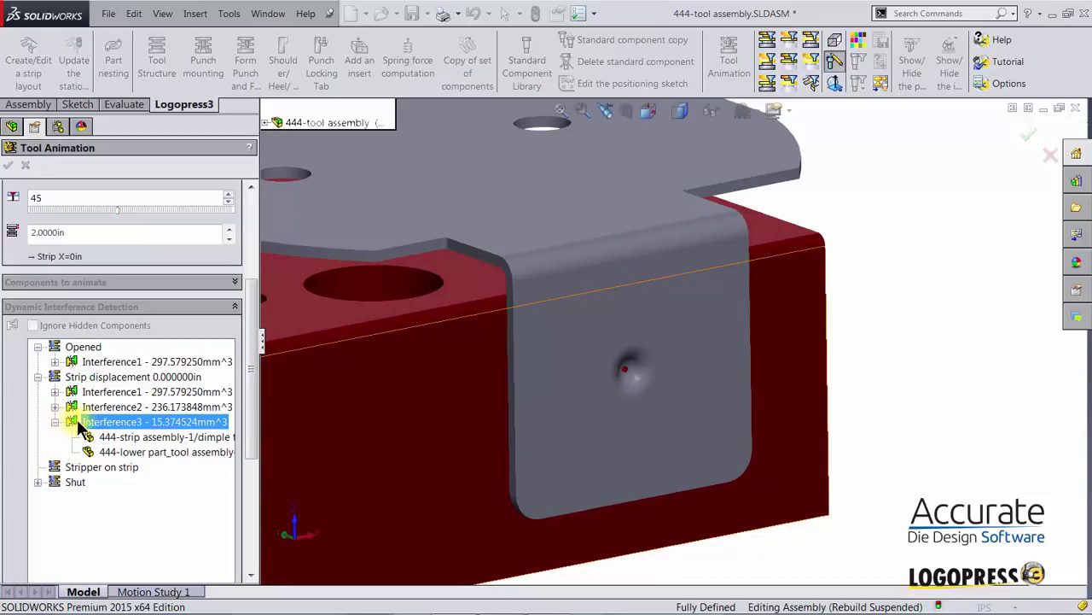
click(90, 435)
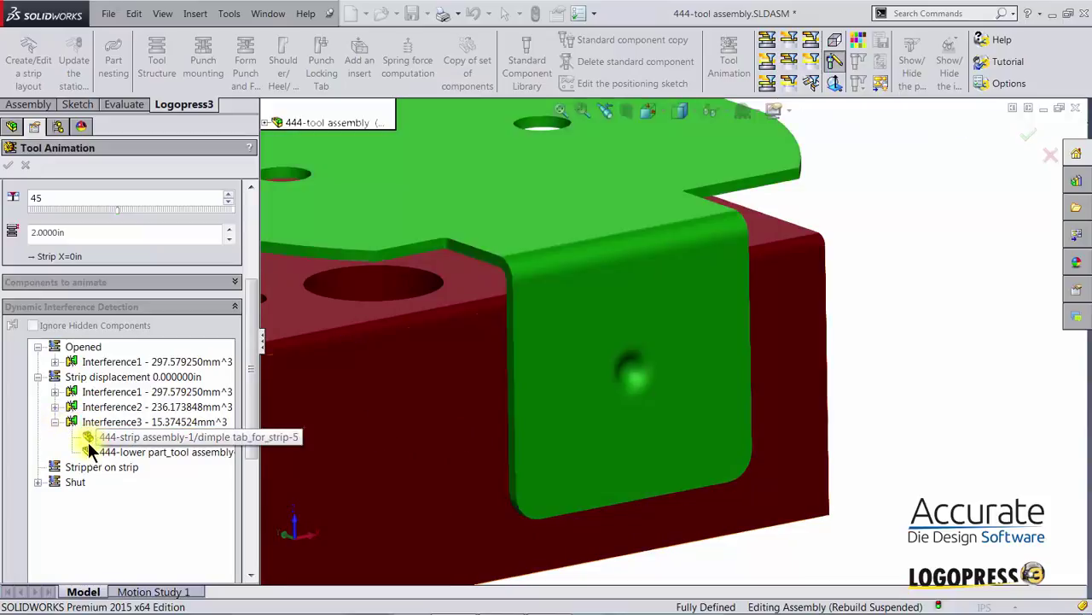
click(89, 448)
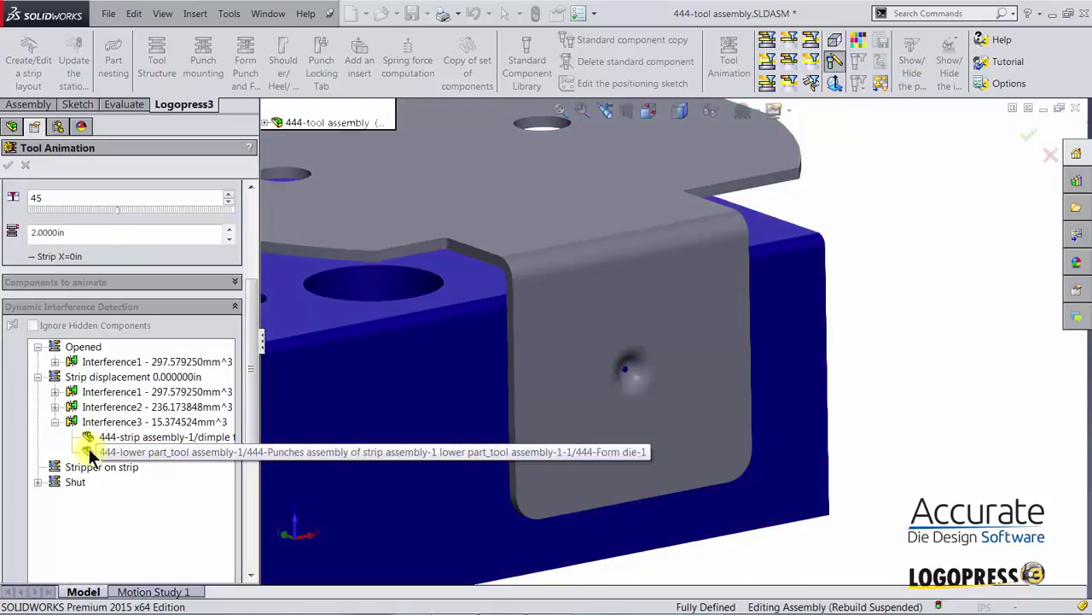
click(91, 434)
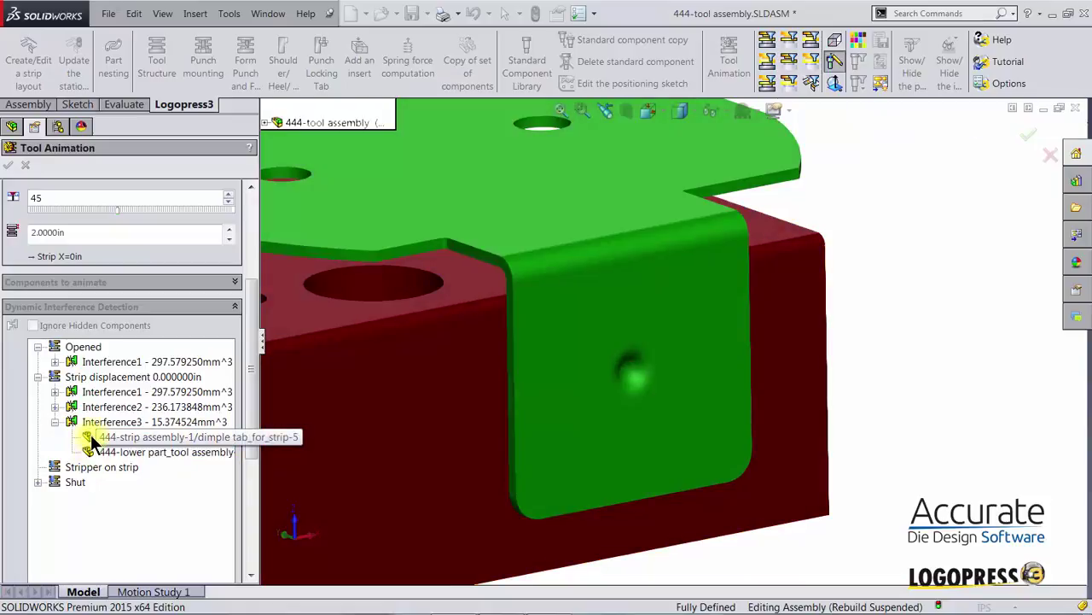
click(92, 450)
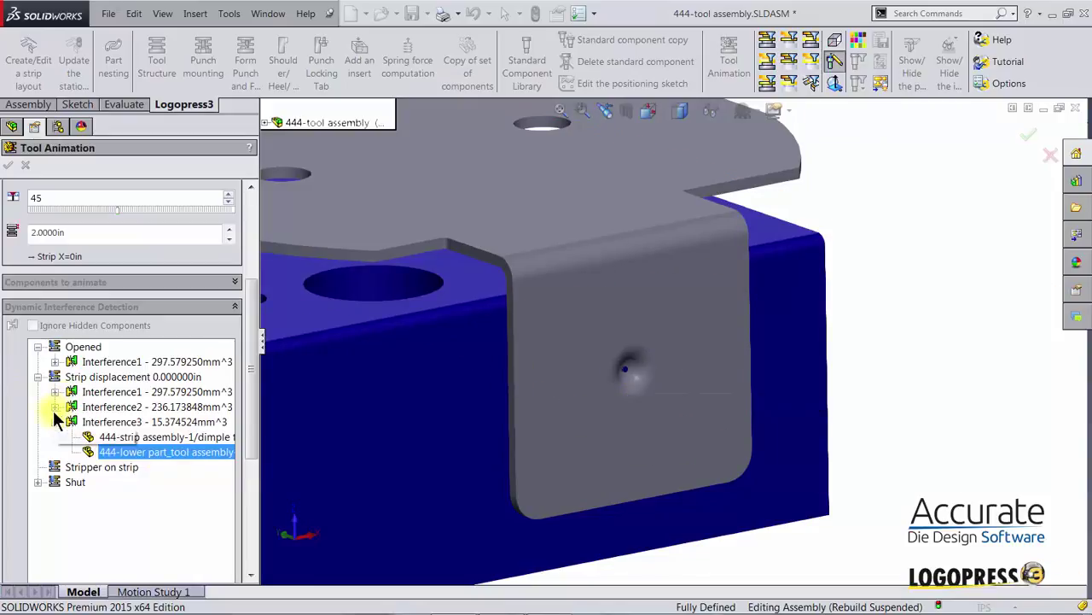
Expand the interferences of the Shut position and examine Interference1 and Interference2 in the model.
click(37, 481)
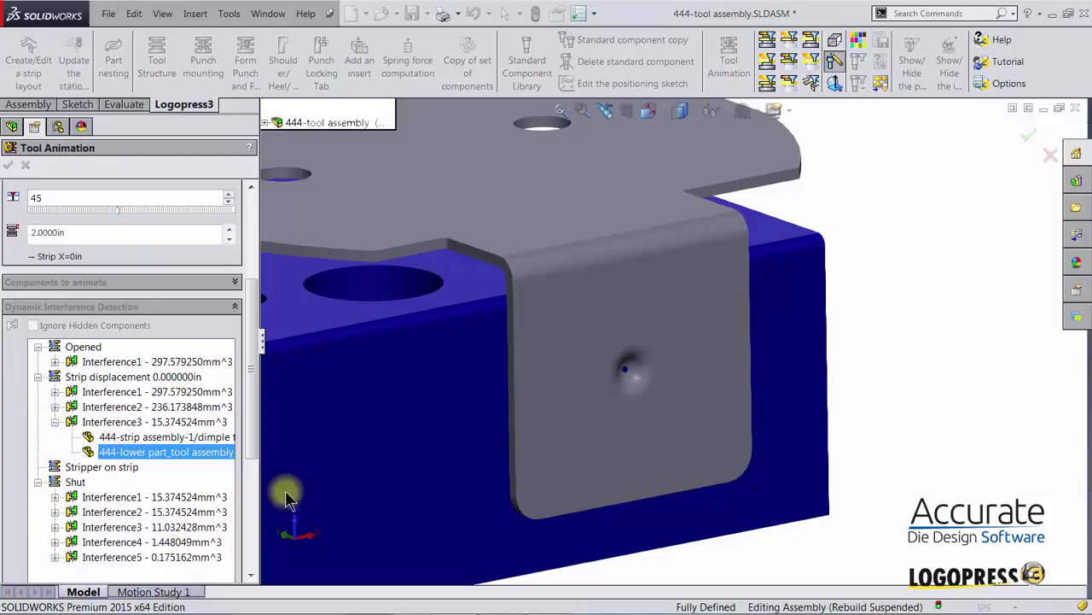
scroll(898, 345, up, 9)
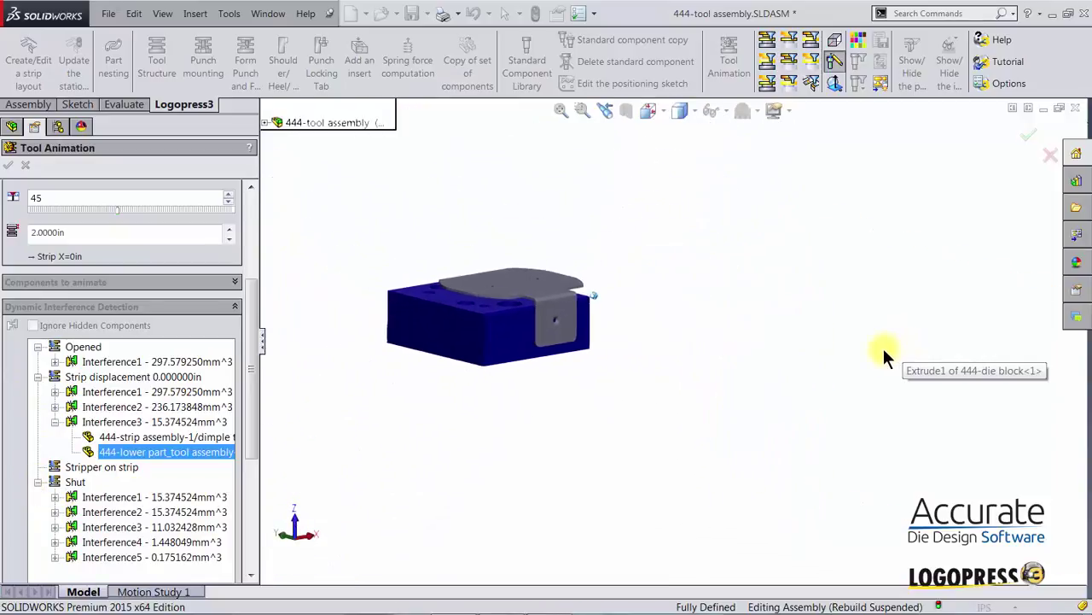
click(102, 498)
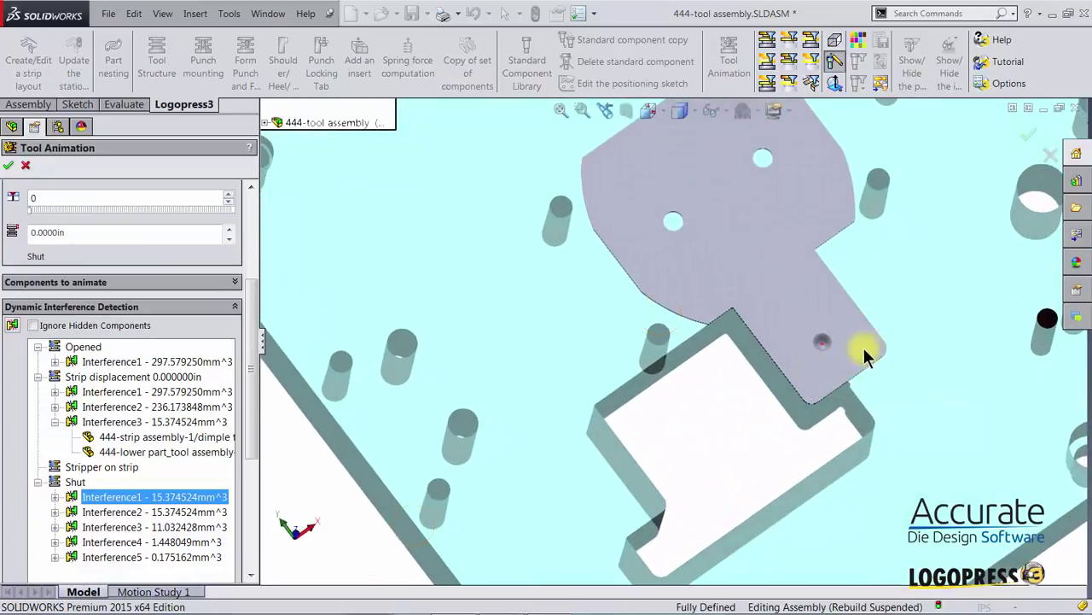
scroll(806, 398, up, 3)
click(113, 511)
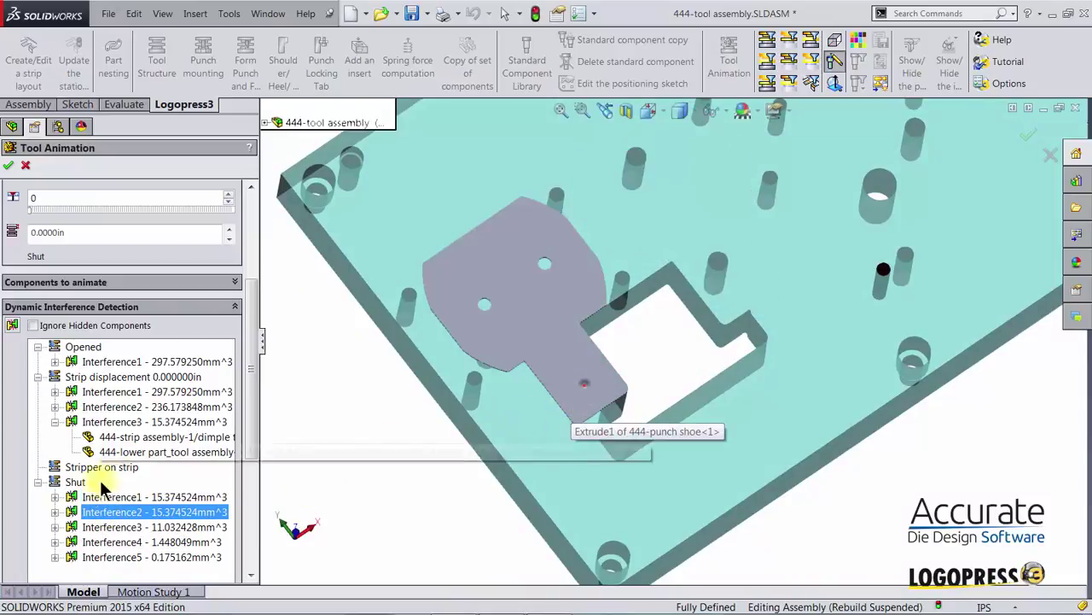
Examine Interference3, Interference4 and Interference5 of the Shut position in the model.
click(87, 527)
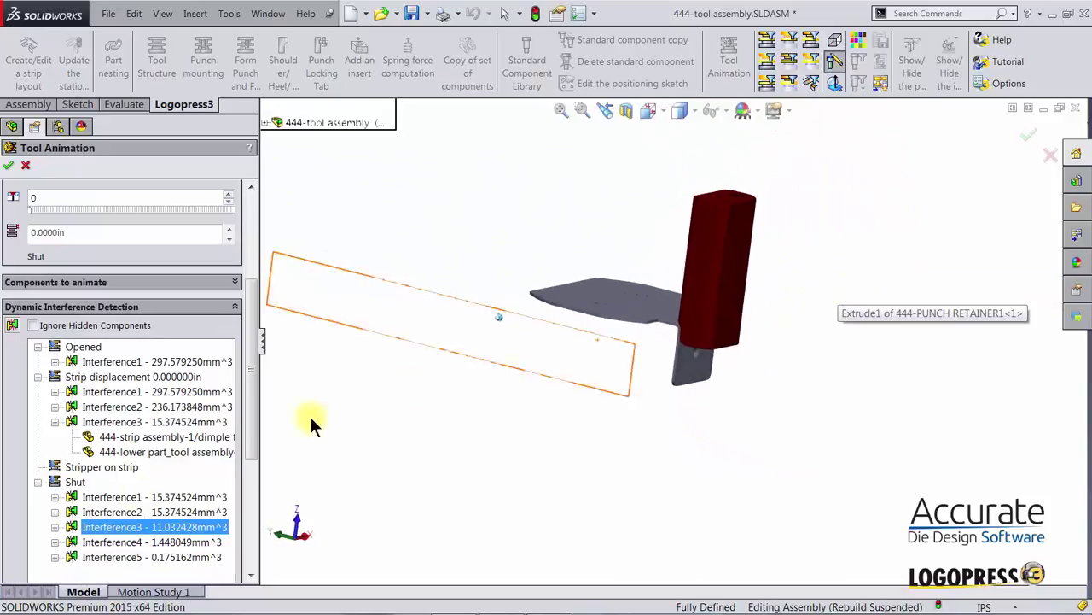
click(93, 543)
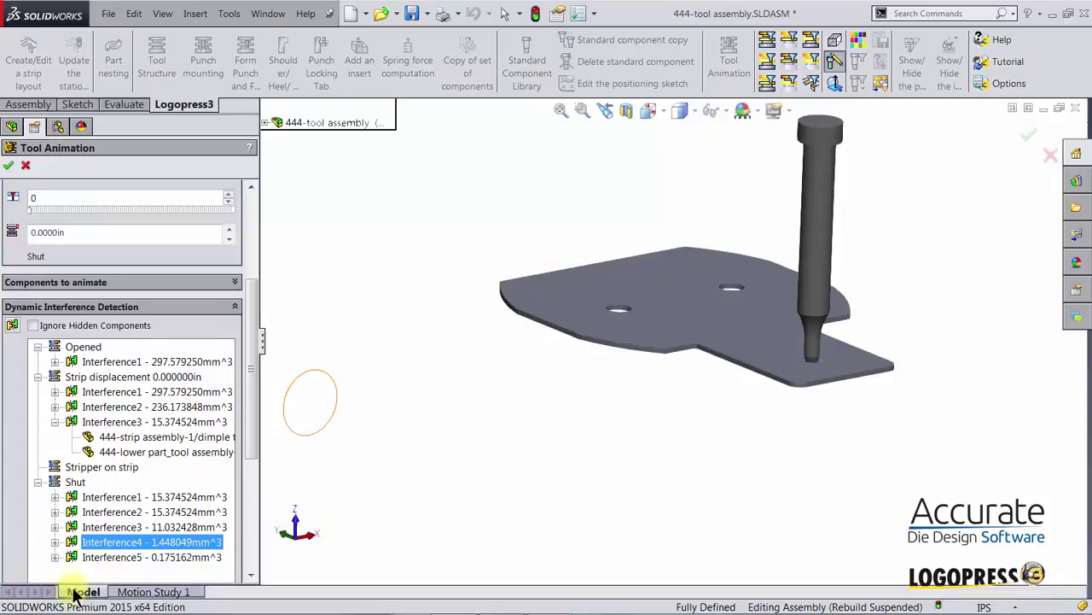
scroll(252, 470, down, 3)
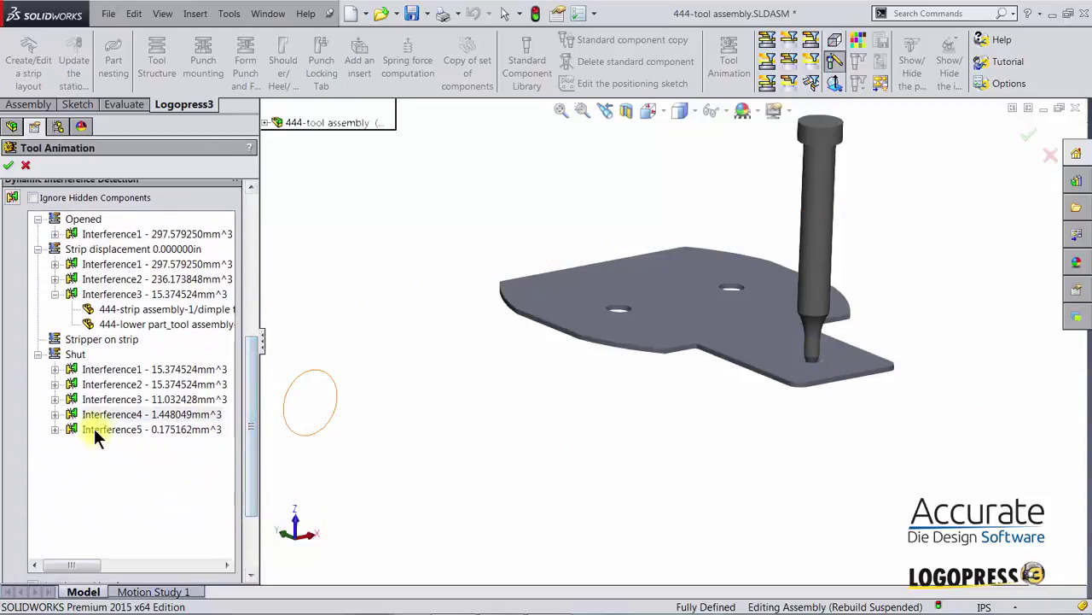
click(93, 429)
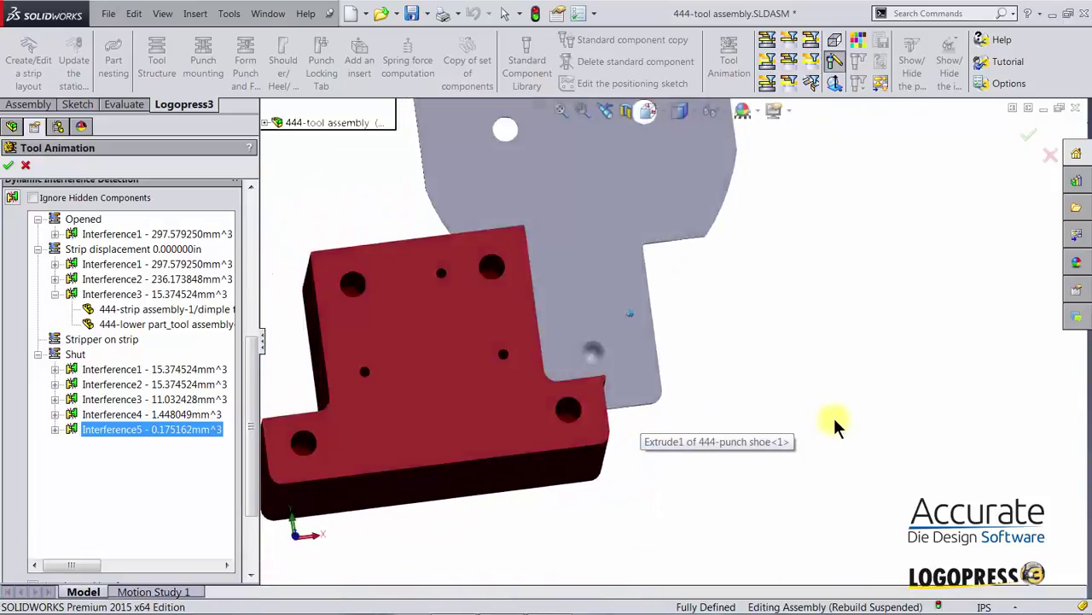
Review the Shut position's Interference1 again, followed by Interference3 and Interference1 of the strip displacement position.
click(101, 372)
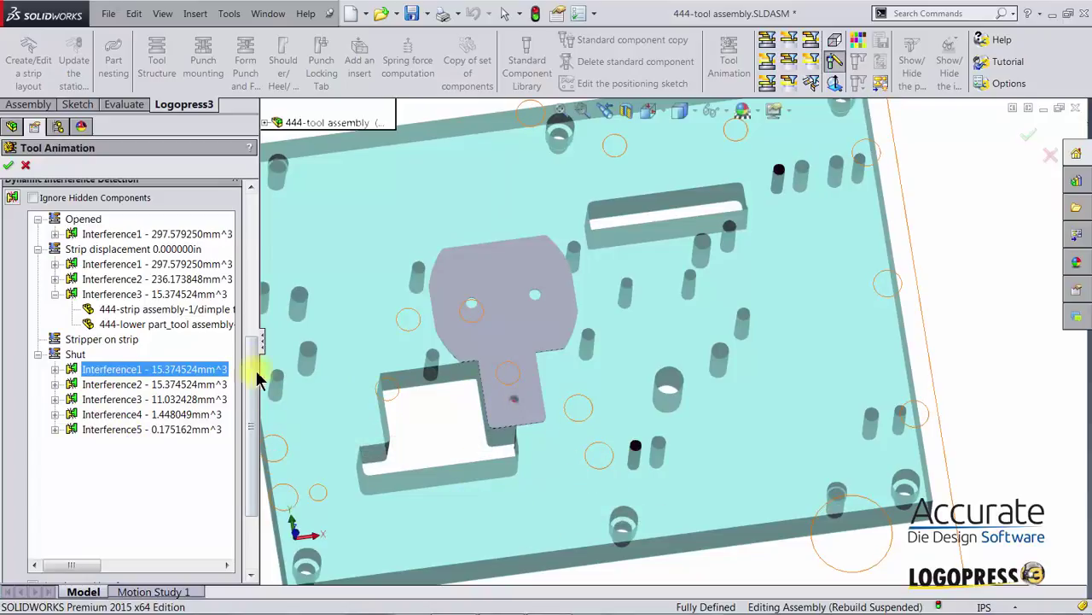
click(111, 293)
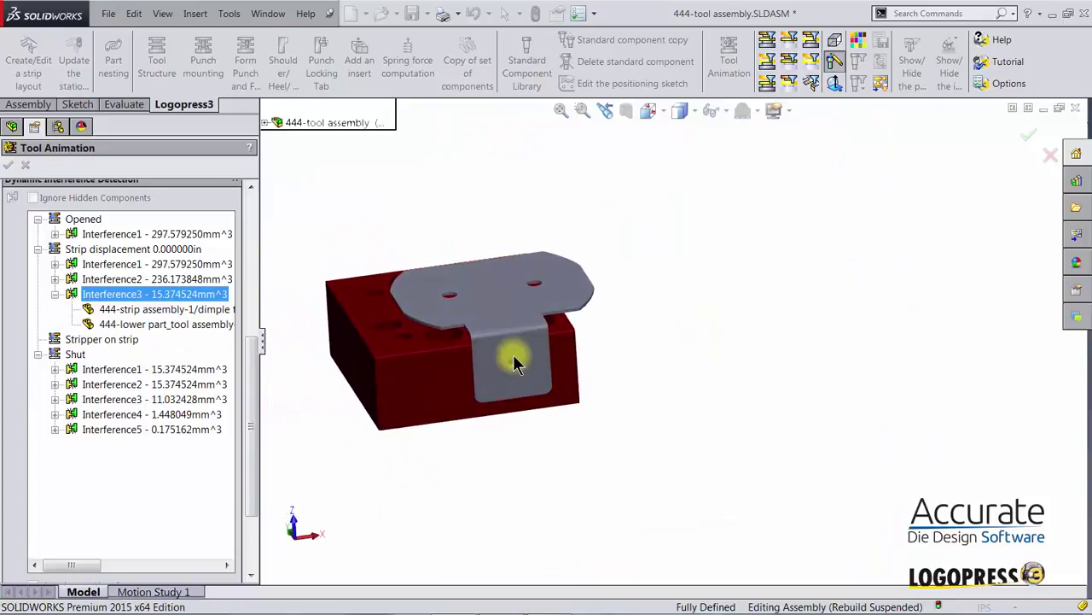
click(83, 265)
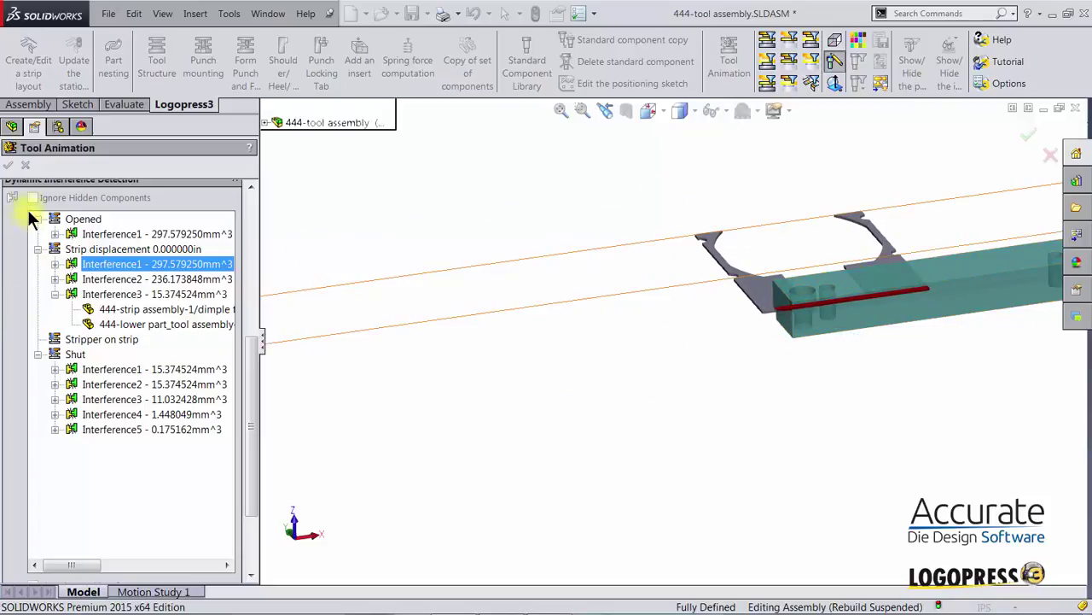
Stop the animation and accept the Tool Animation settings to return to the assembly.
drag(251, 347, 250, 209)
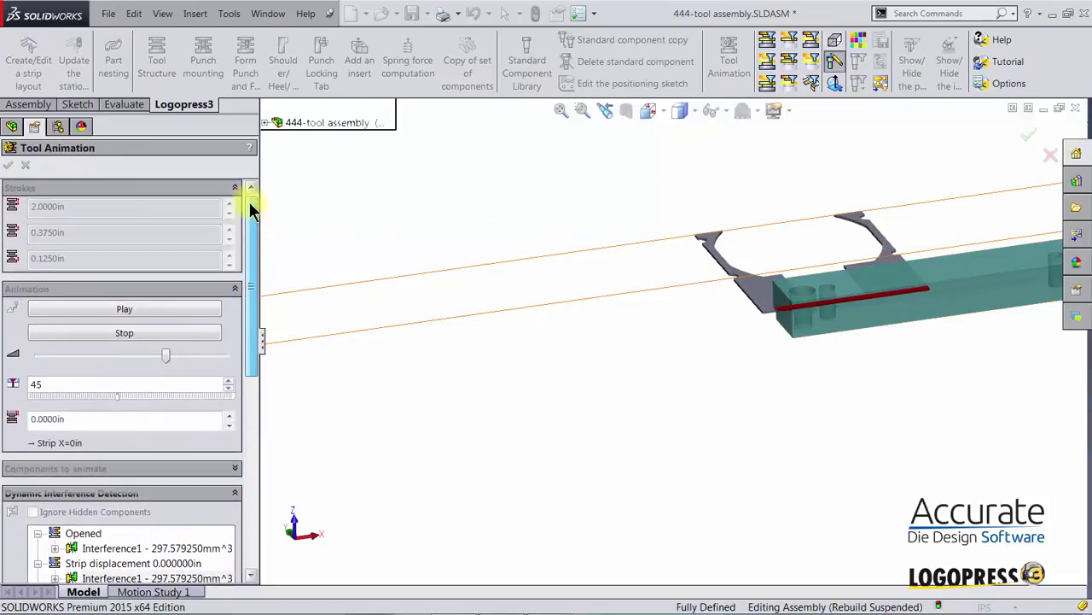
click(115, 334)
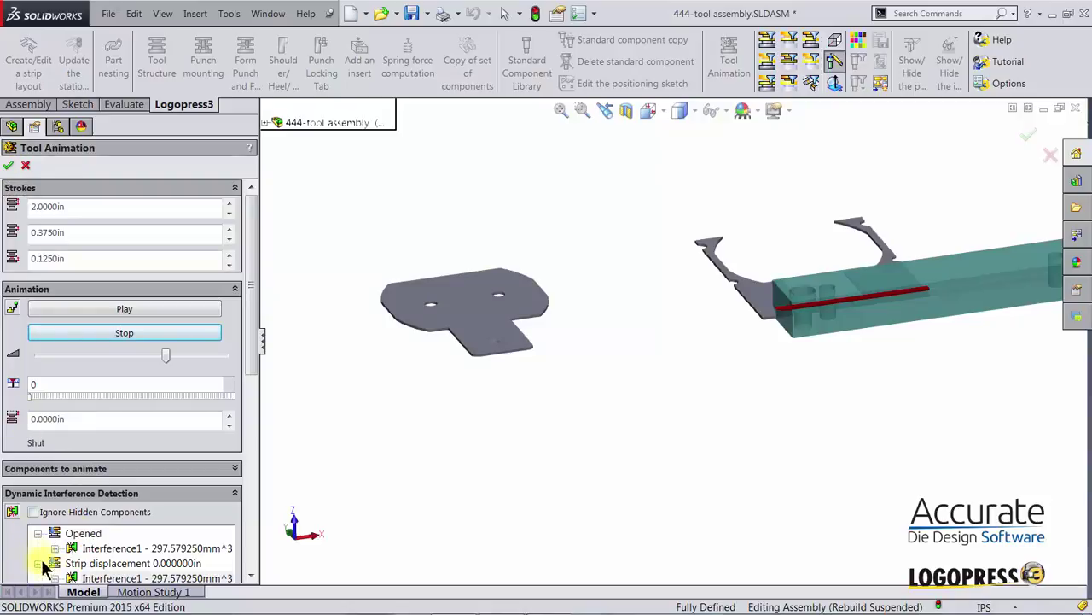
click(9, 165)
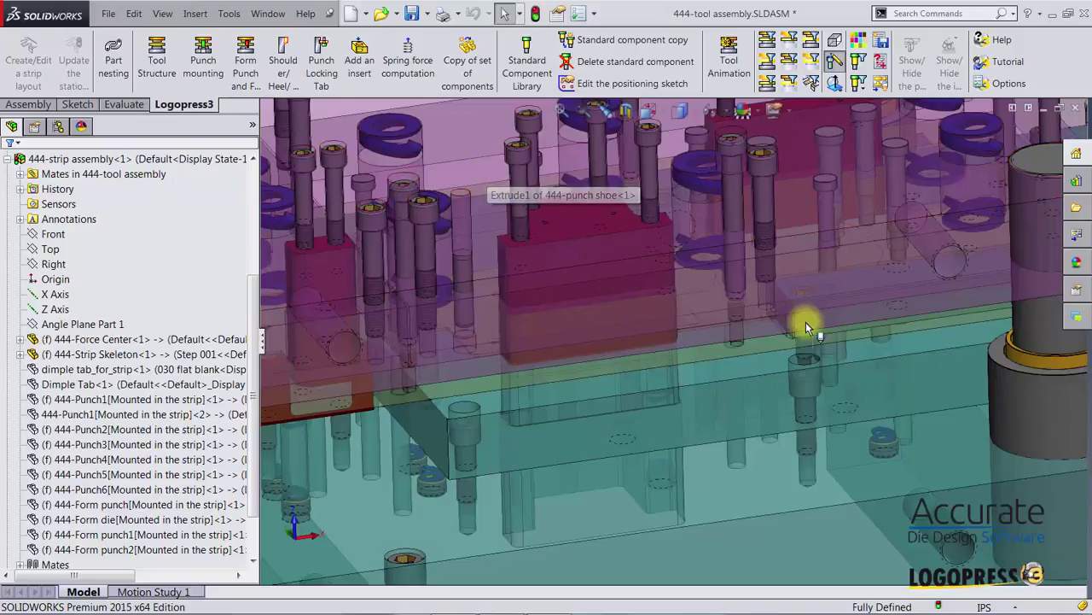
Display only the lower tool with the strip and inspect the dimpled tabs over the die block.
scroll(797, 324, up, 6)
middle_drag(797, 325, 796, 325)
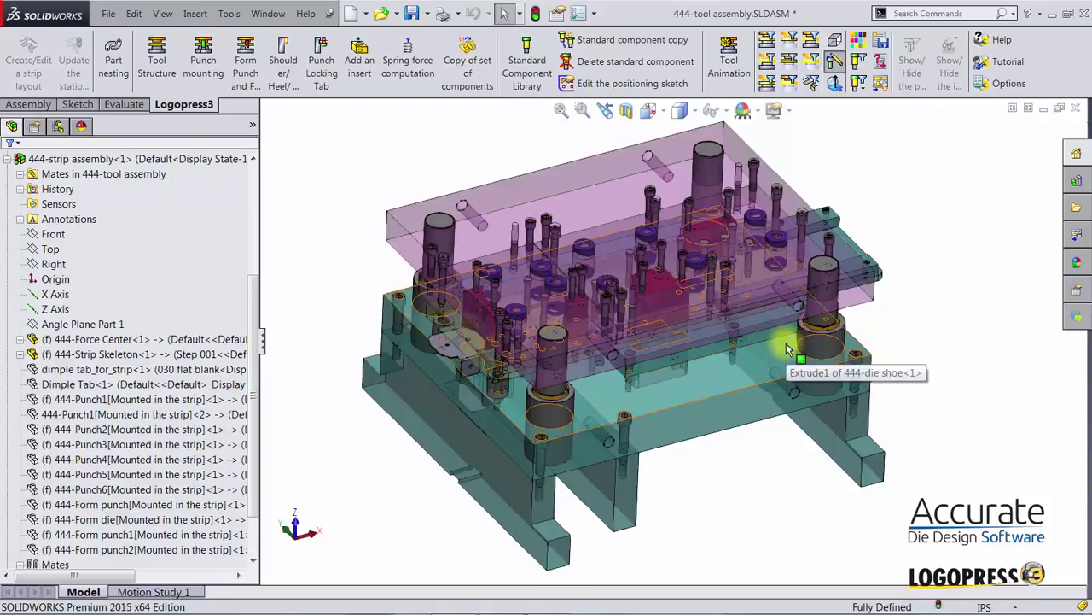
scroll(787, 348, down, 5)
scroll(787, 349, down, 4)
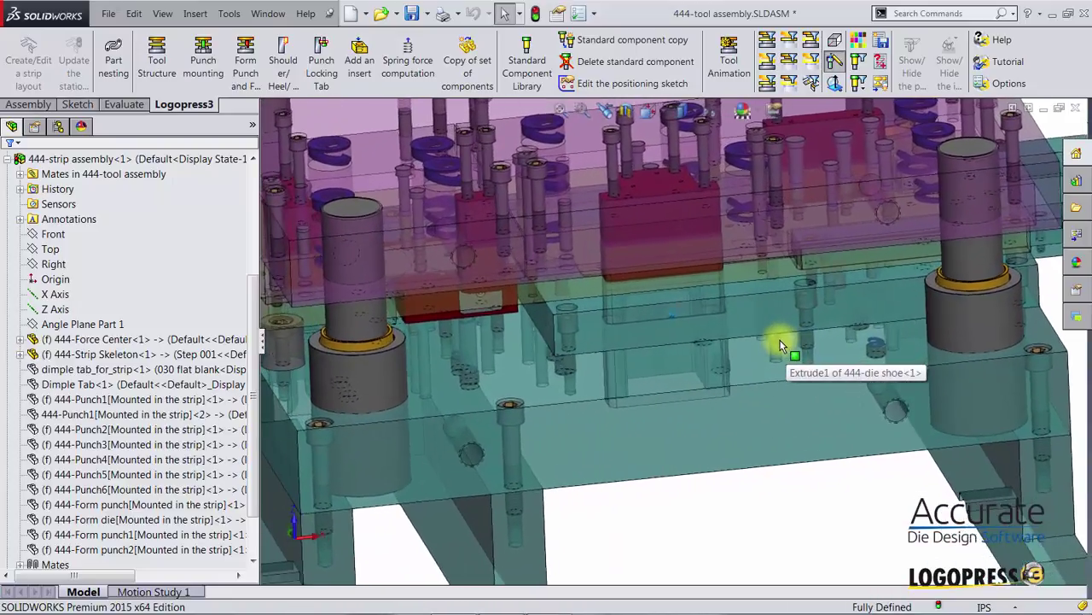
scroll(680, 136, down, 2)
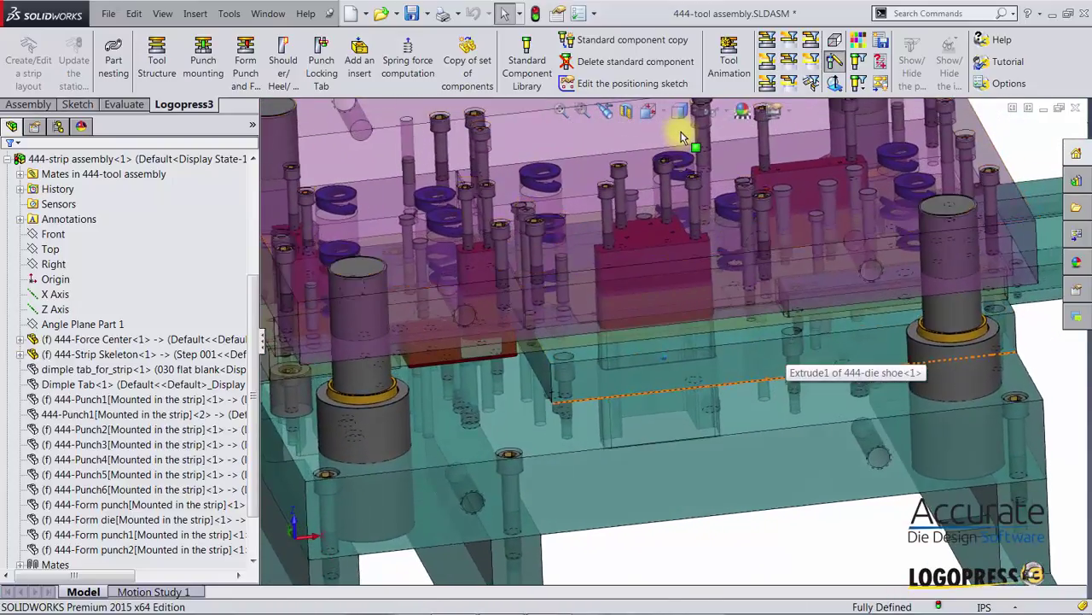
click(768, 67)
scroll(871, 398, down, 5)
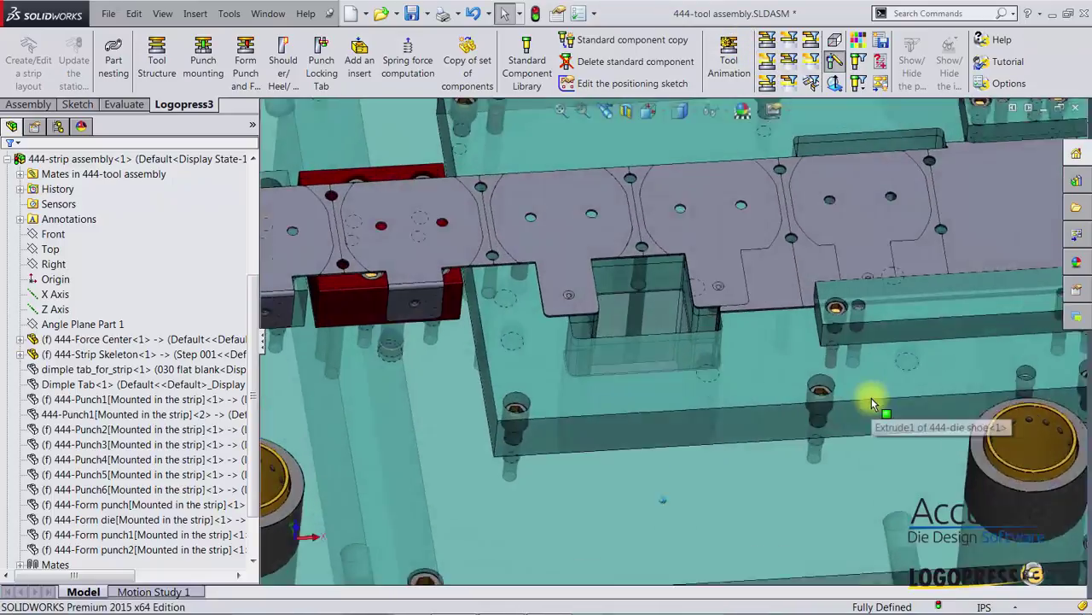
scroll(845, 401, down, 4)
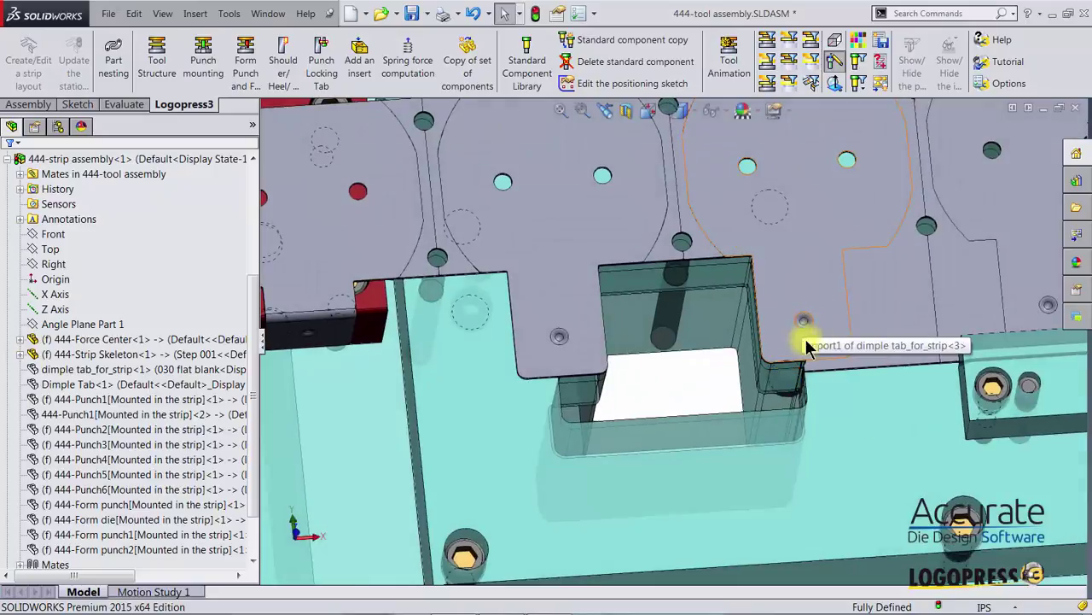
Display only the strip and measure the dimple's edge diameter on the underside of a tab.
scroll(926, 333, down, 1)
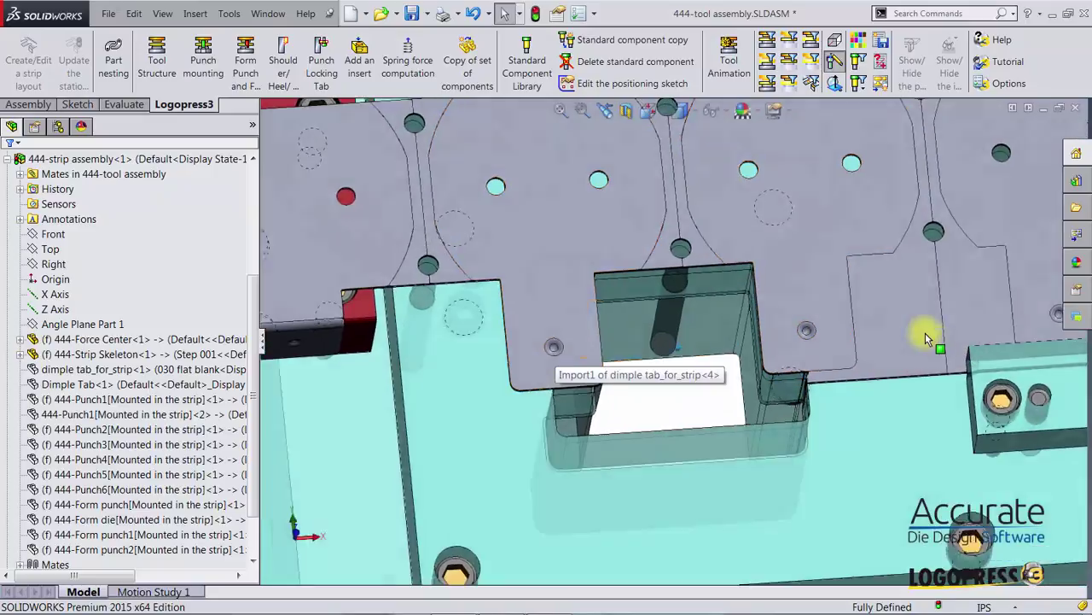
scroll(853, 334, down, 1)
middle_drag(810, 332, 730, 215)
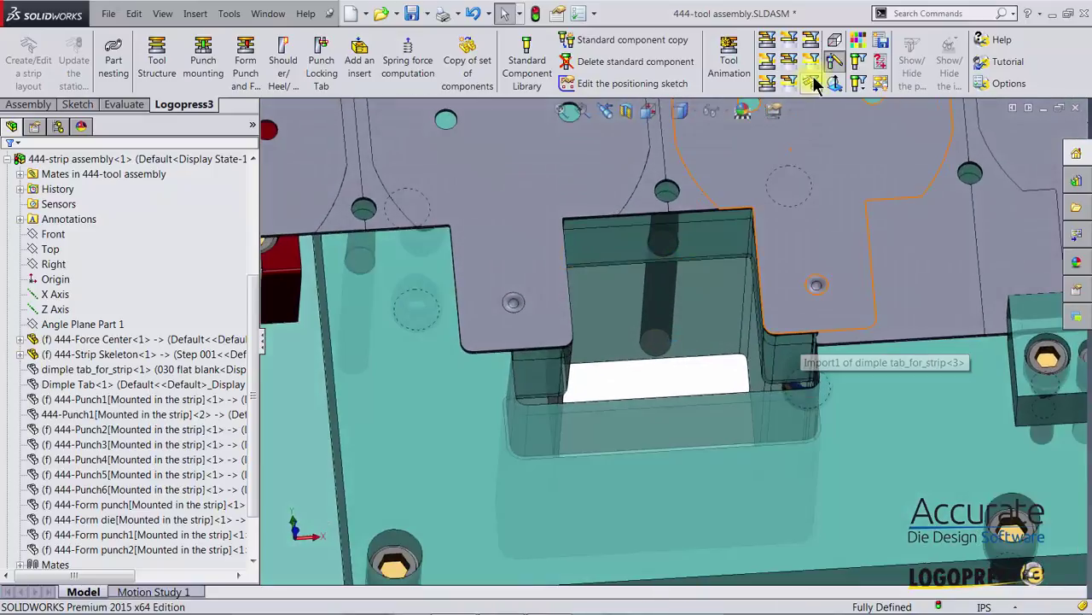
click(811, 63)
middle_drag(689, 292, 644, 297)
scroll(645, 303, down, 6)
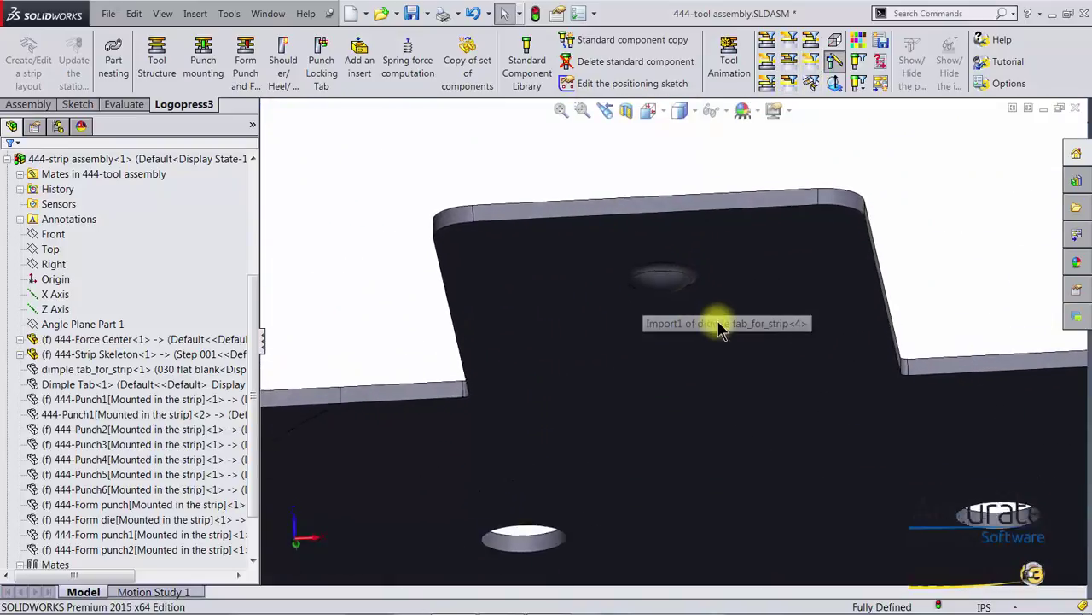
middle_drag(720, 328, 712, 289)
click(701, 286)
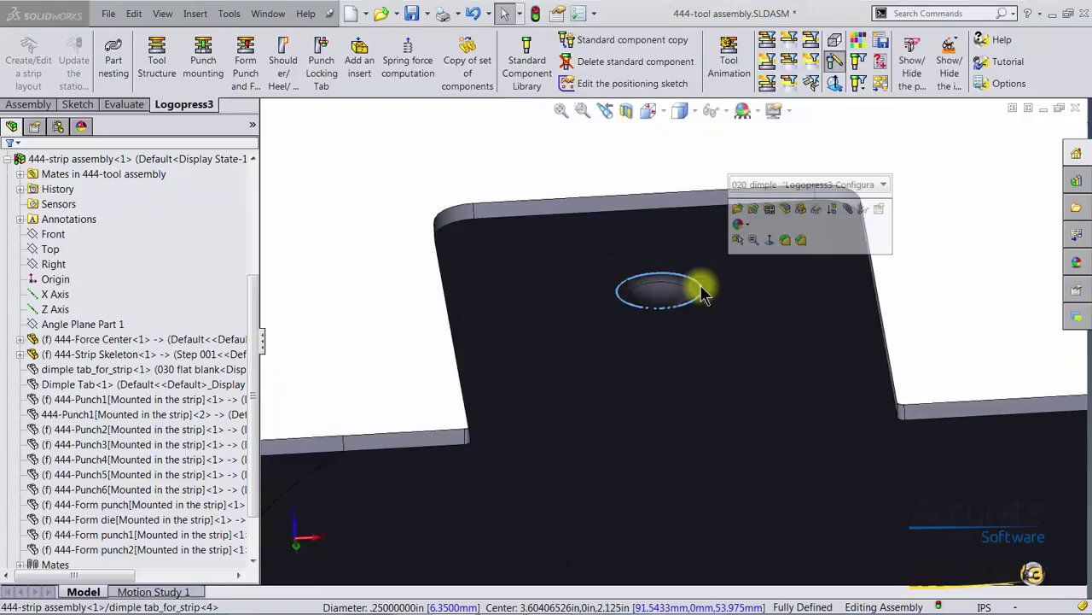
key(m)
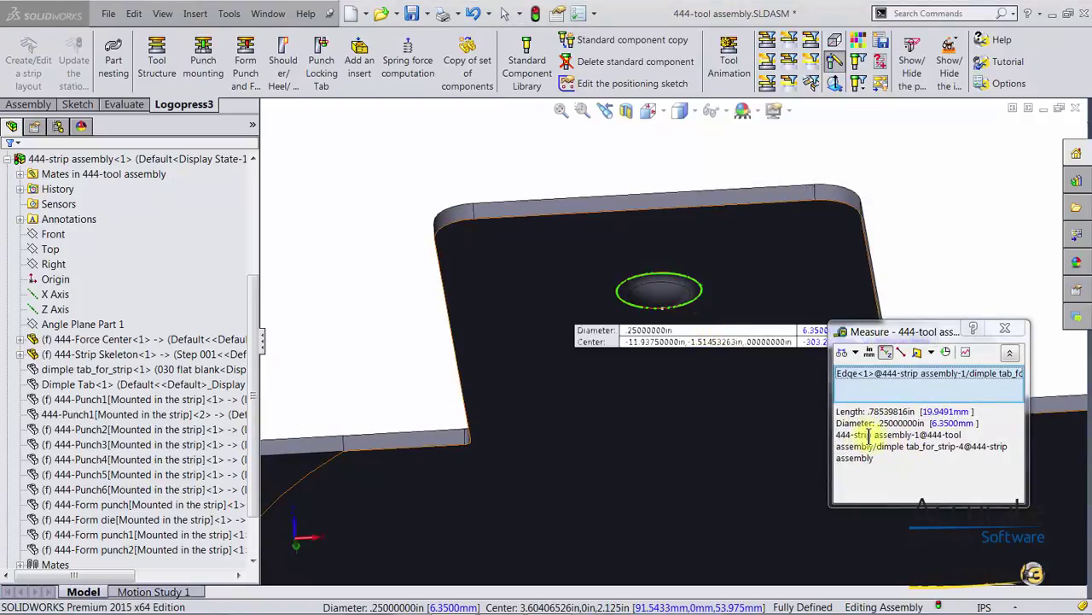
click(1011, 334)
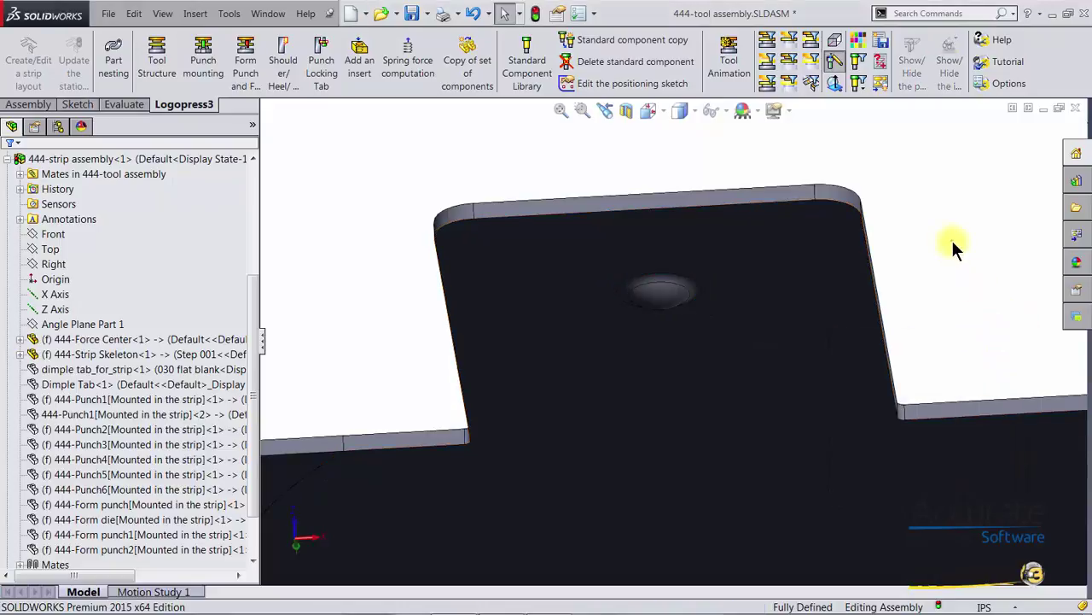
Display the lower tool together with the strip again, showing the dimpled tabs over the die block.
middle_drag(949, 226, 772, 70)
click(771, 66)
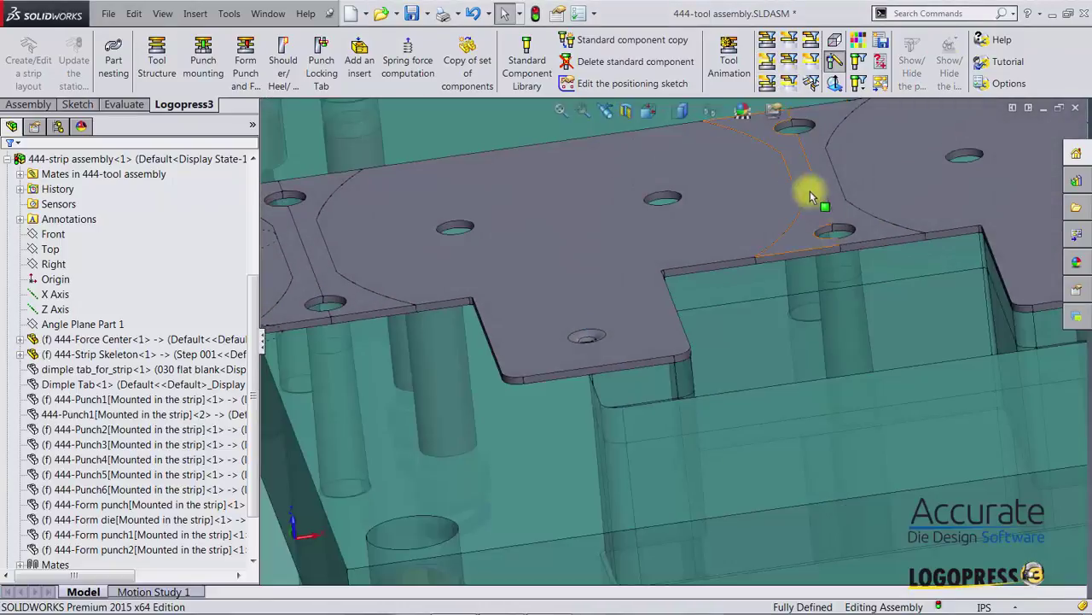
scroll(900, 309, down, 5)
scroll(896, 326, up, 4)
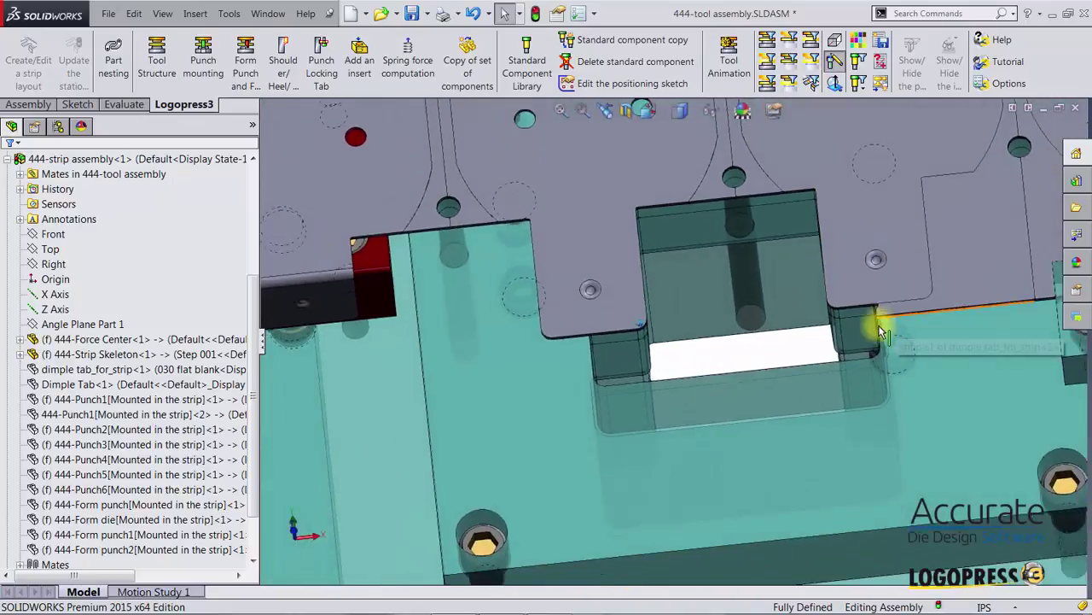
Start a Machining axis component on the die block's top face and choose the blind hole type with a conical bottom.
click(522, 59)
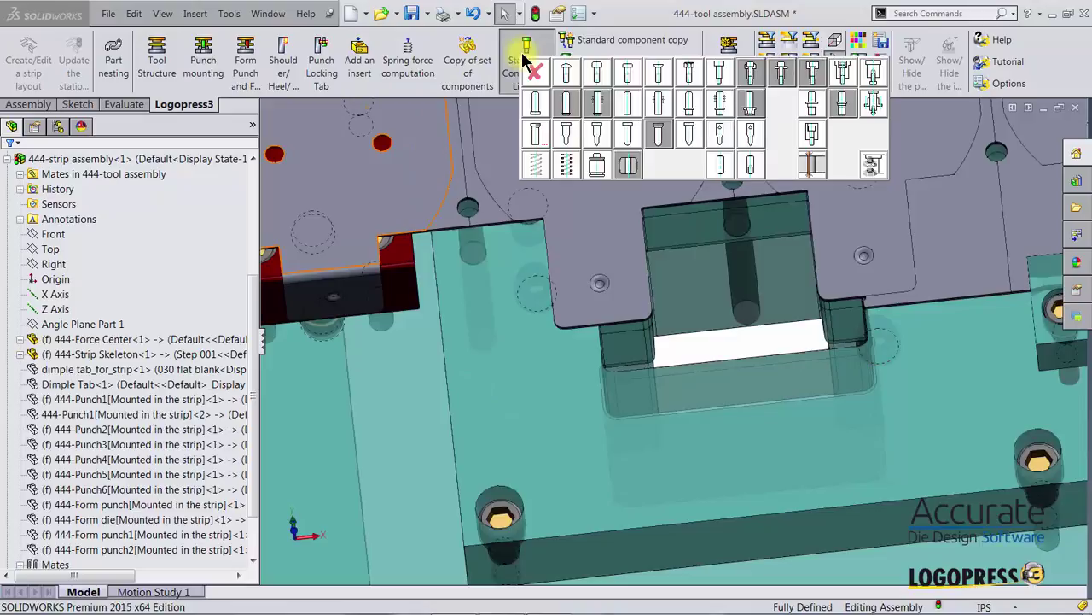
click(872, 165)
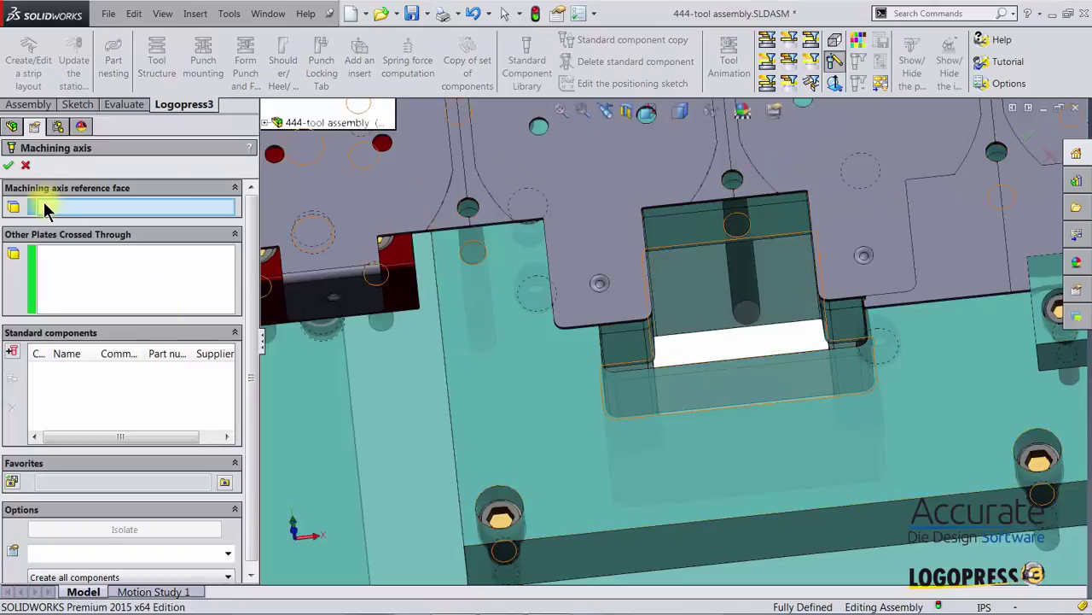
click(551, 375)
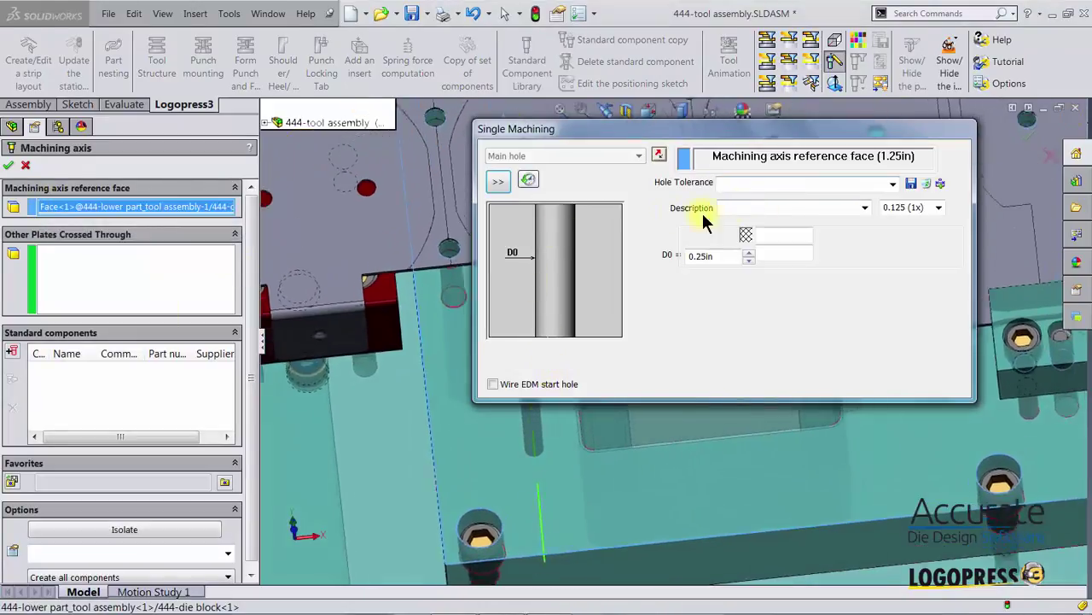
click(500, 182)
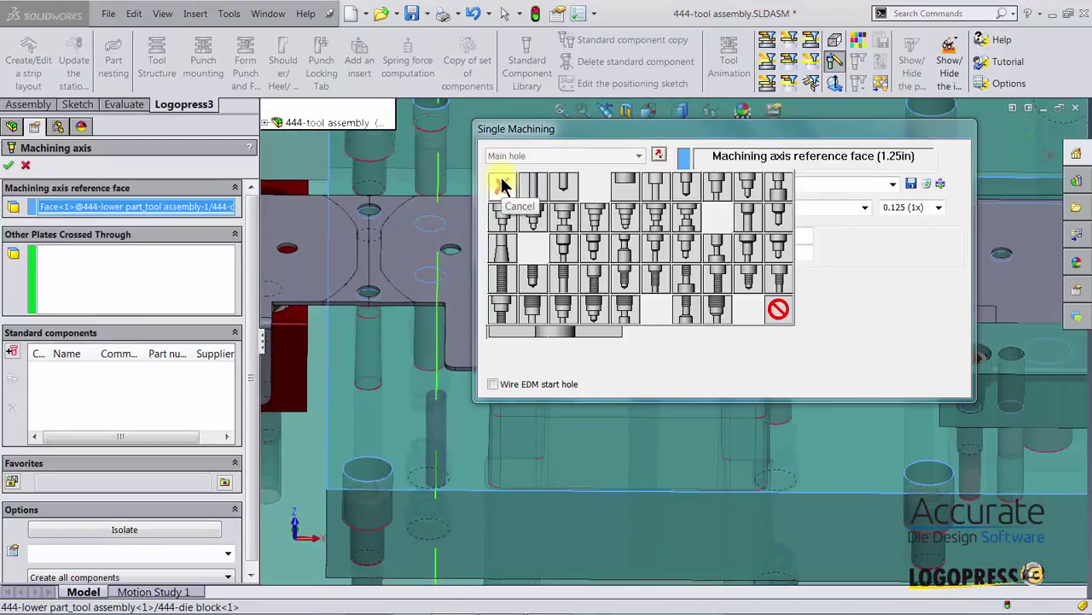
click(569, 186)
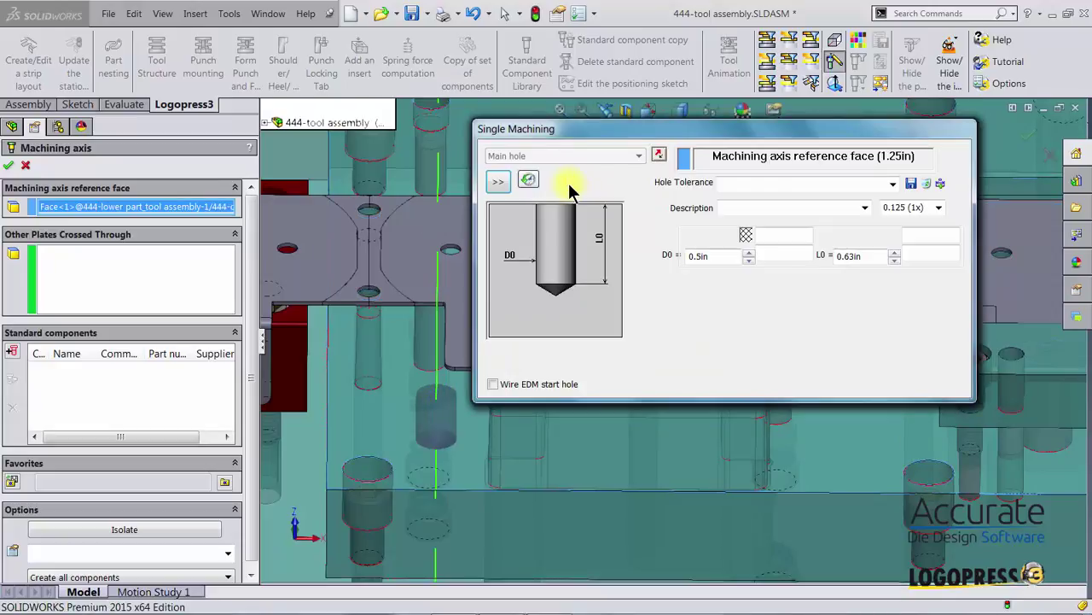
Set the blind hole's diameter D0 to 0.3125 in and its depth L0 to 0.3 in.
click(714, 256)
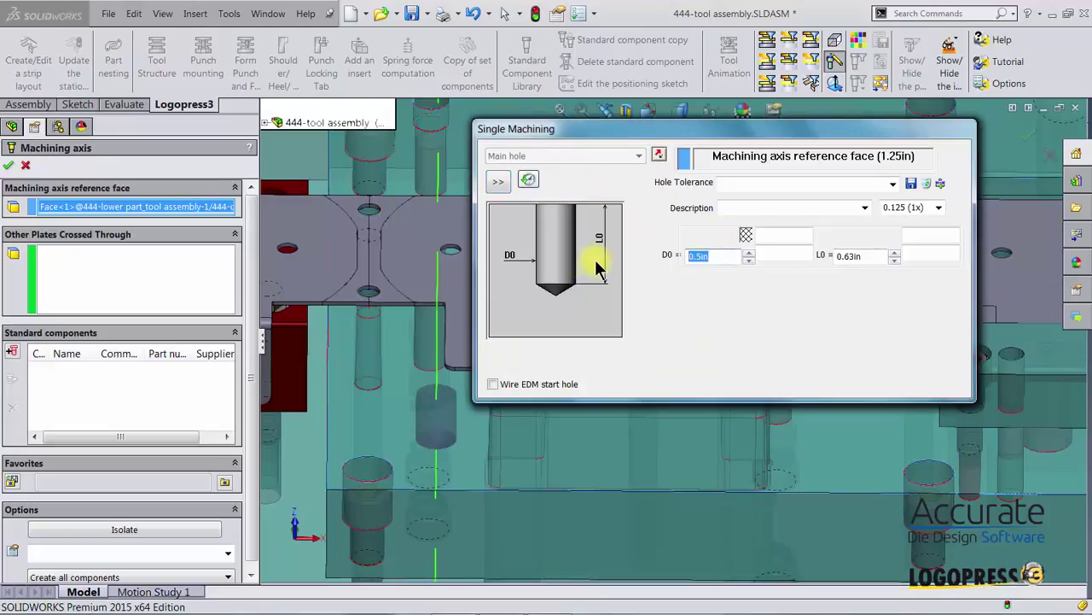
key(Return)
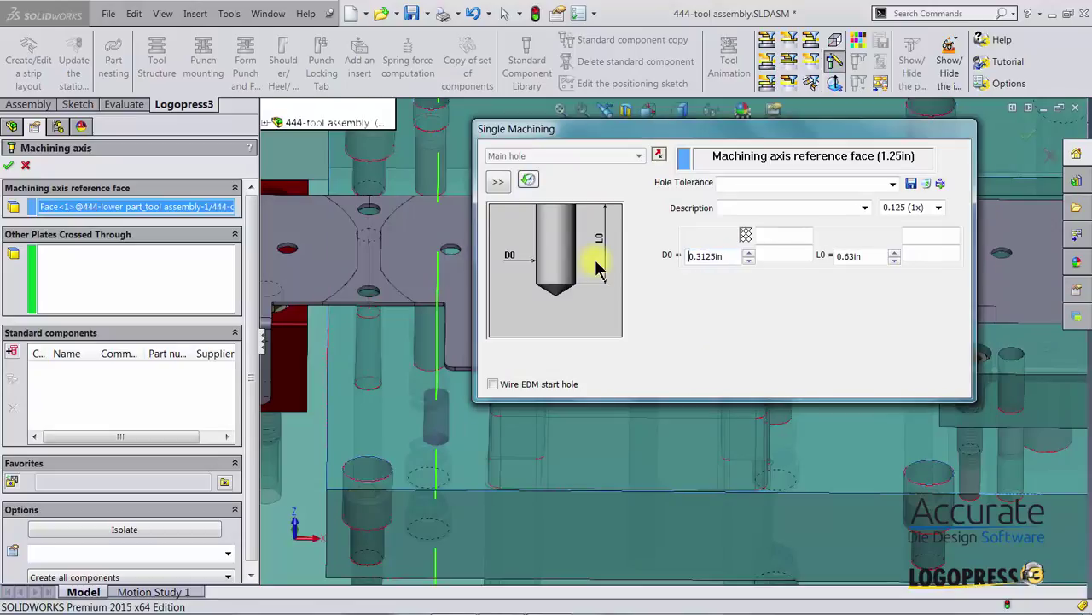
click(859, 256)
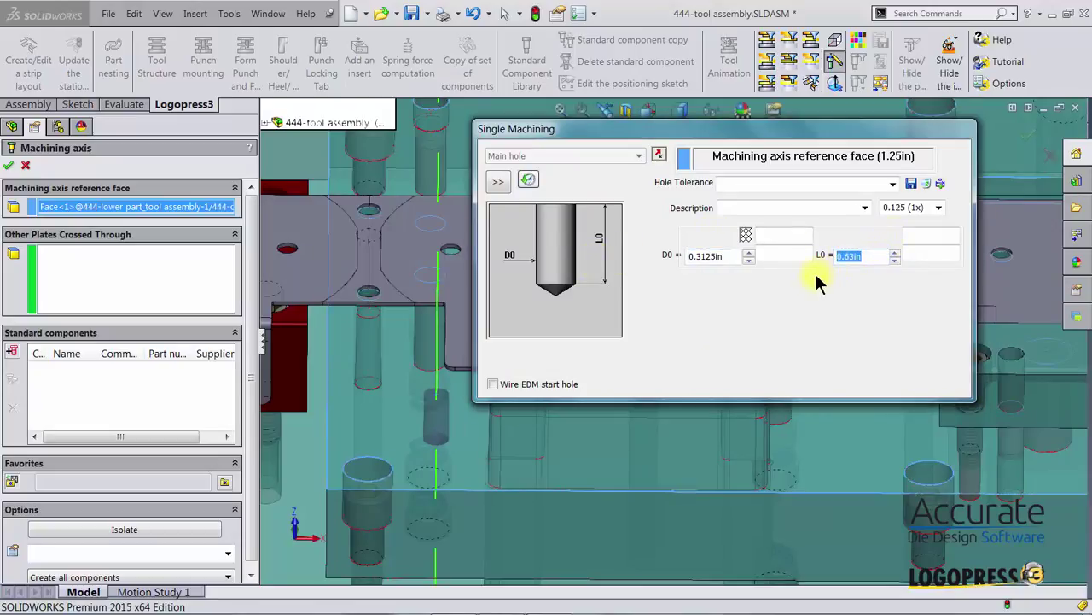
text(.25)
key(Return)
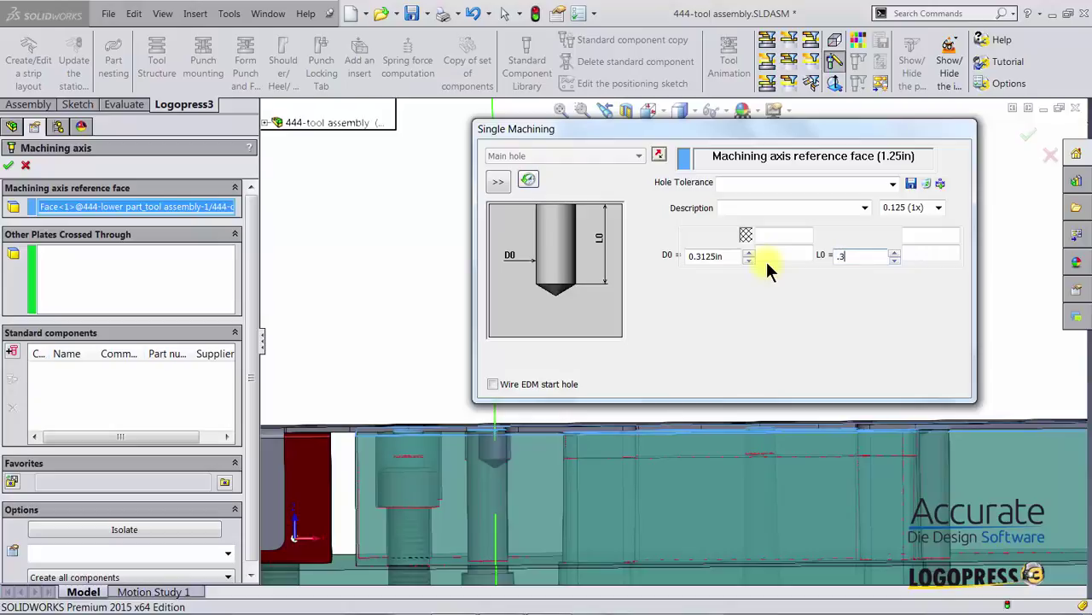
key(Return)
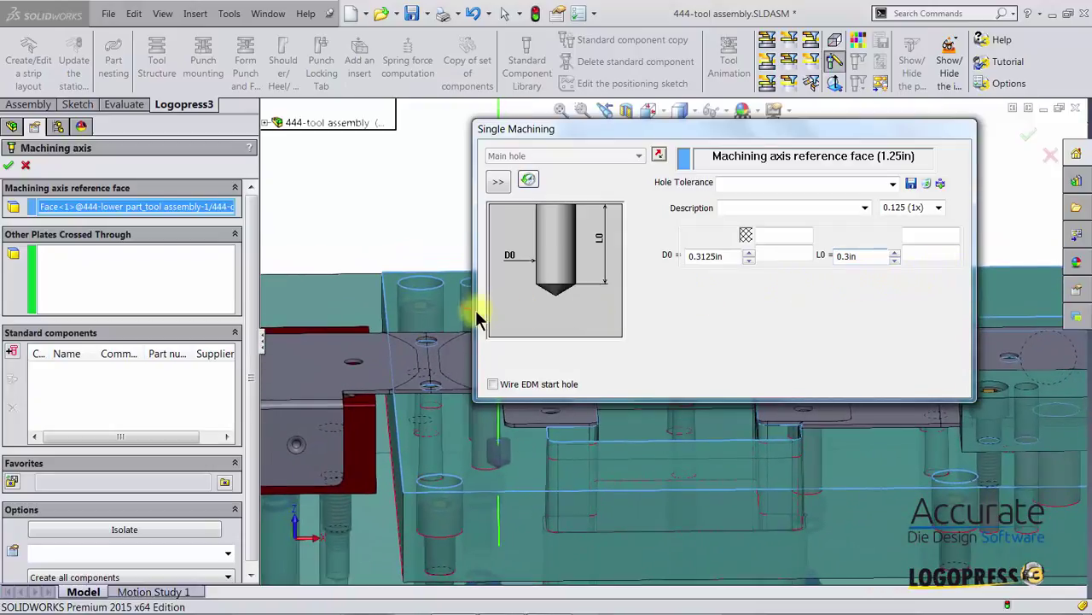
Accept the machining axis, place its sketch points at the centres of the two tab dimples, and finish the sketch.
click(8, 165)
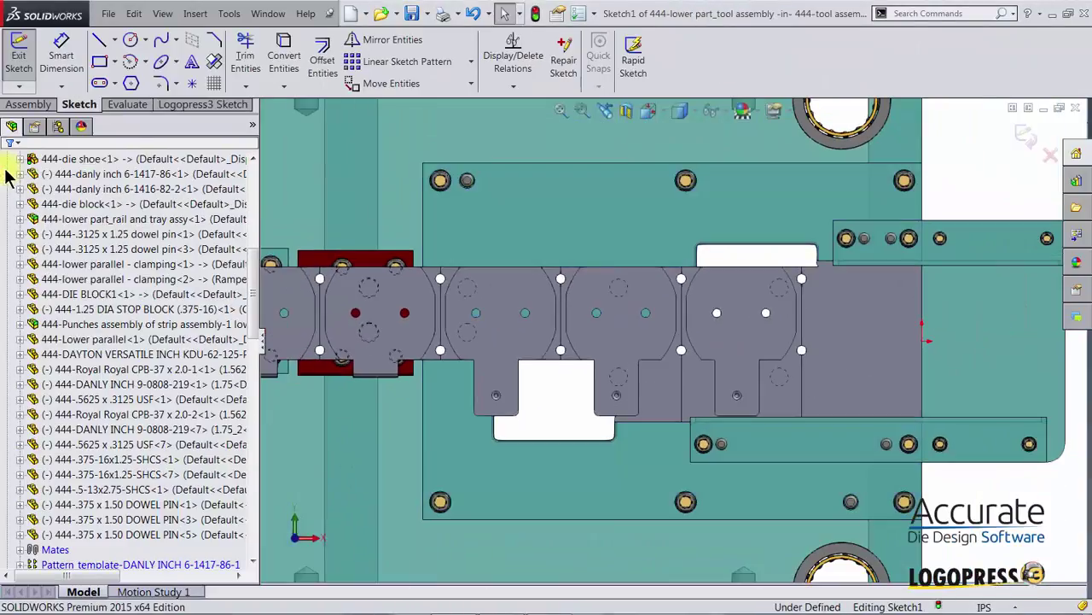
scroll(545, 400, down, 7)
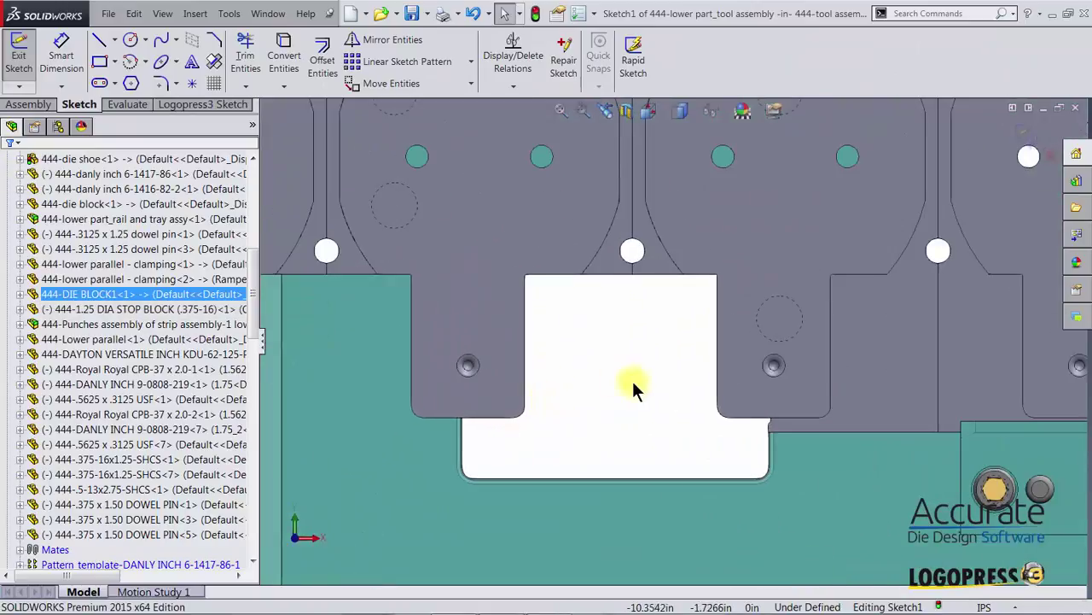
key(s)
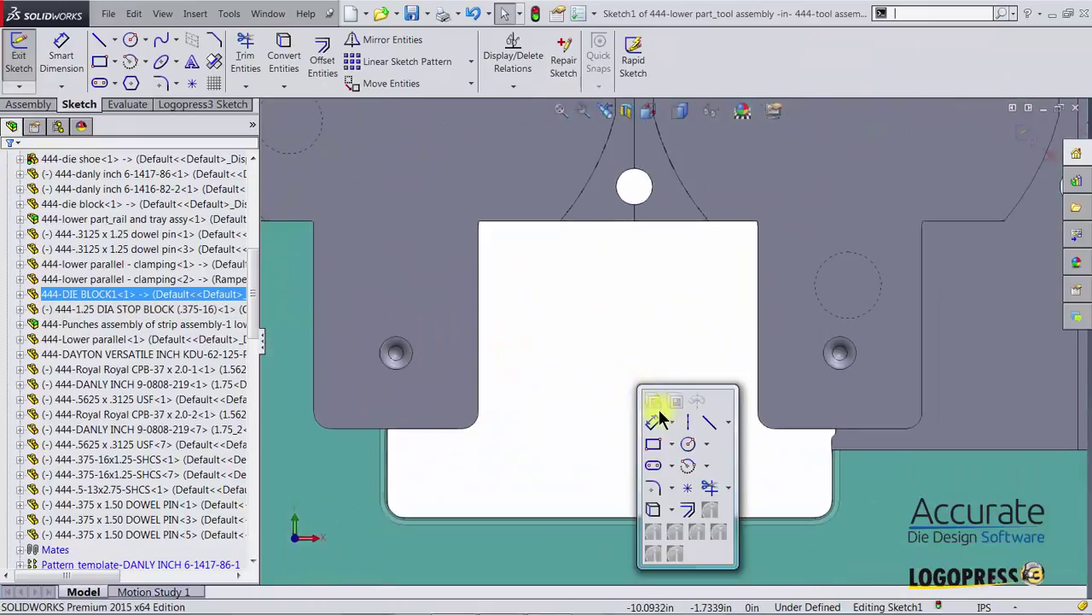
click(687, 491)
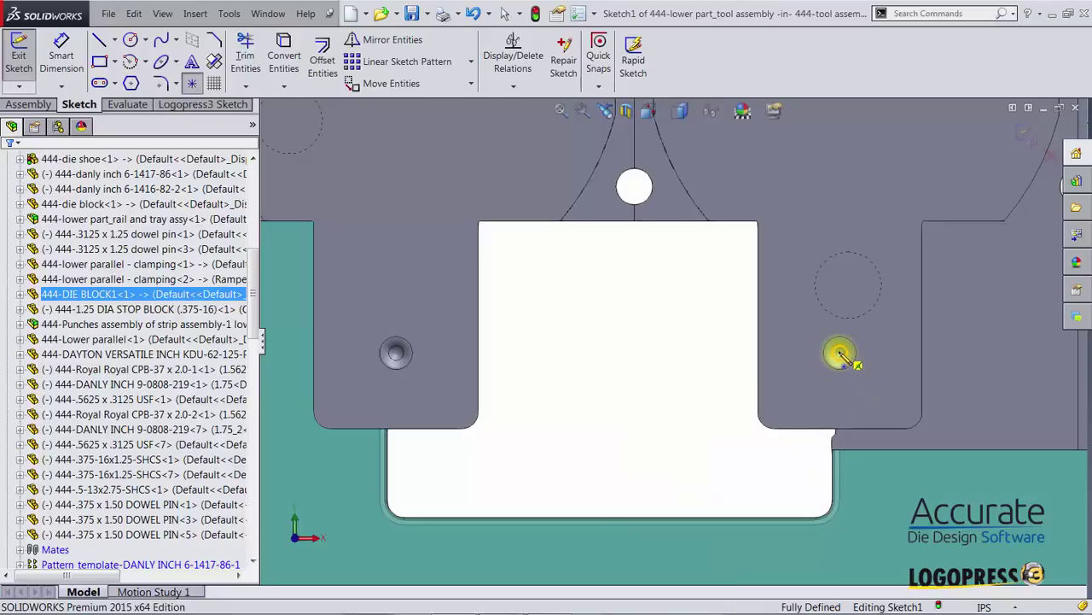
click(841, 353)
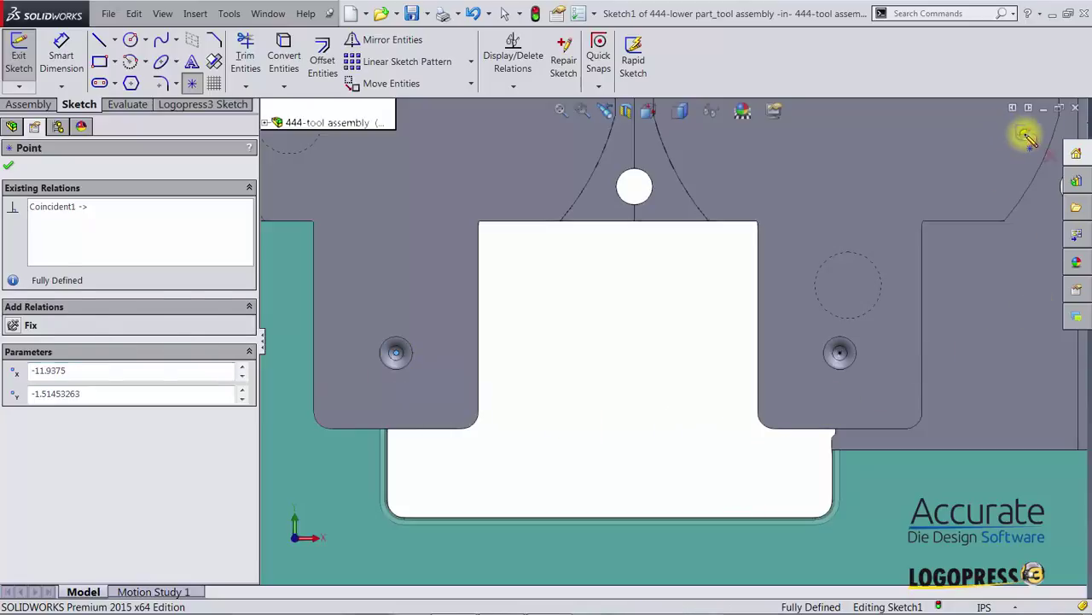
click(1025, 136)
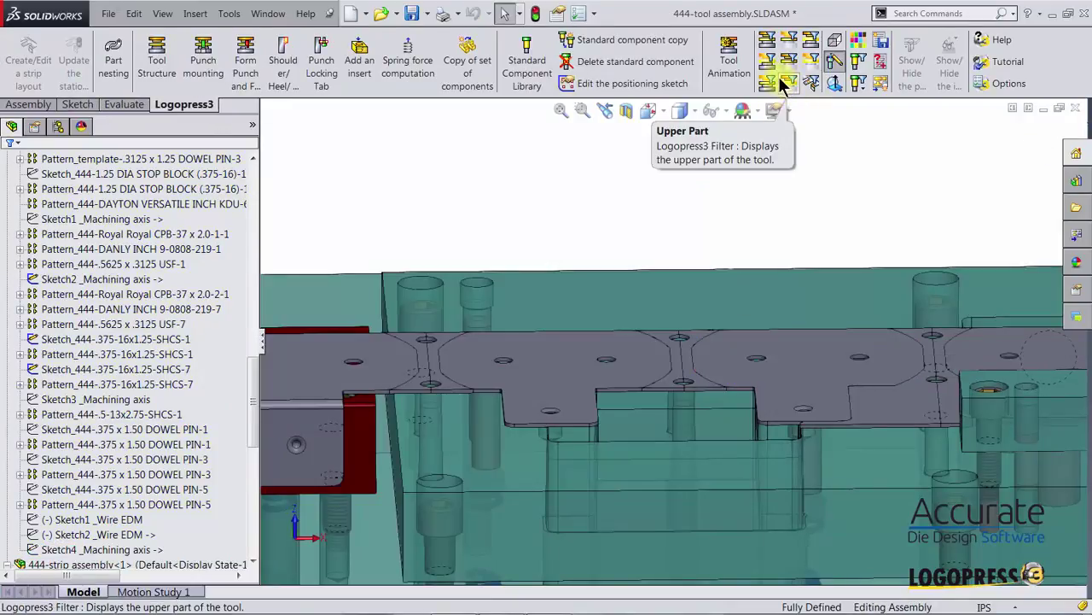
Display the lower tool without the strip and inspect the dimple clearance holes in the die block.
click(811, 82)
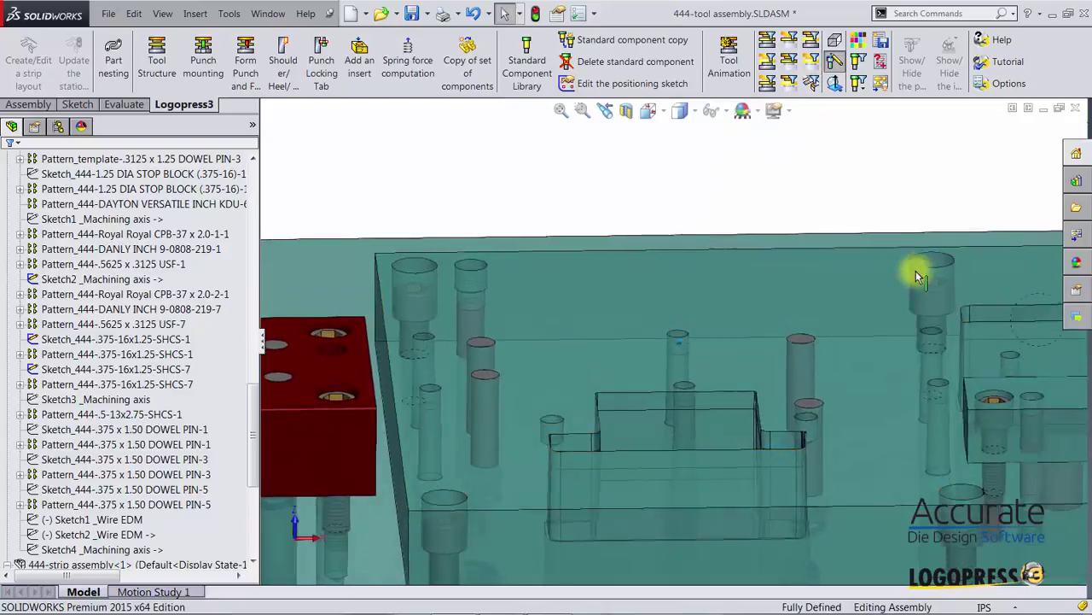
middle_drag(913, 272, 834, 385)
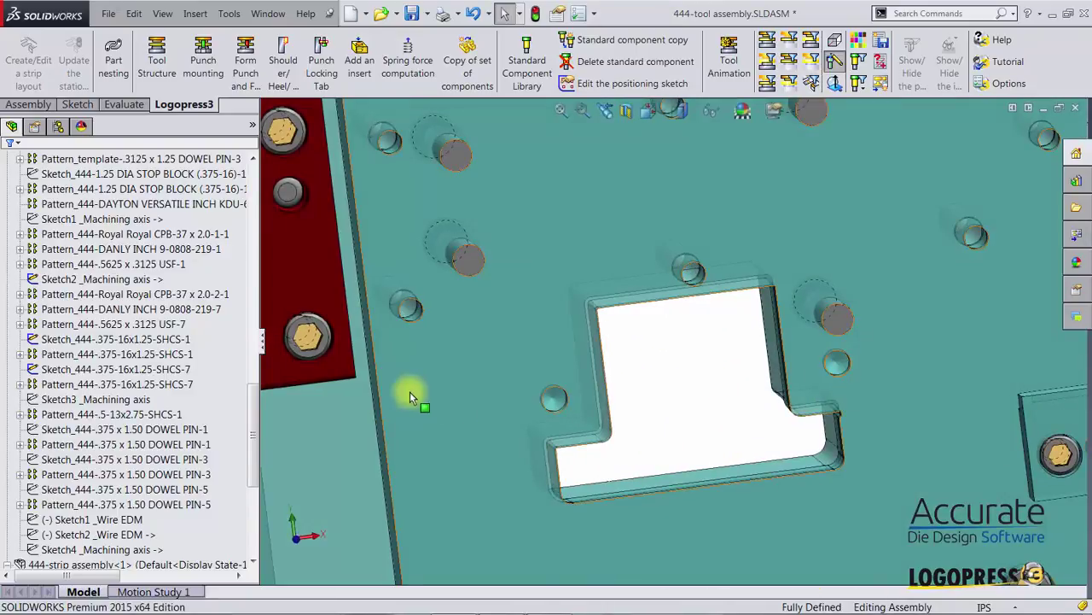
middle_drag(865, 429, 836, 356)
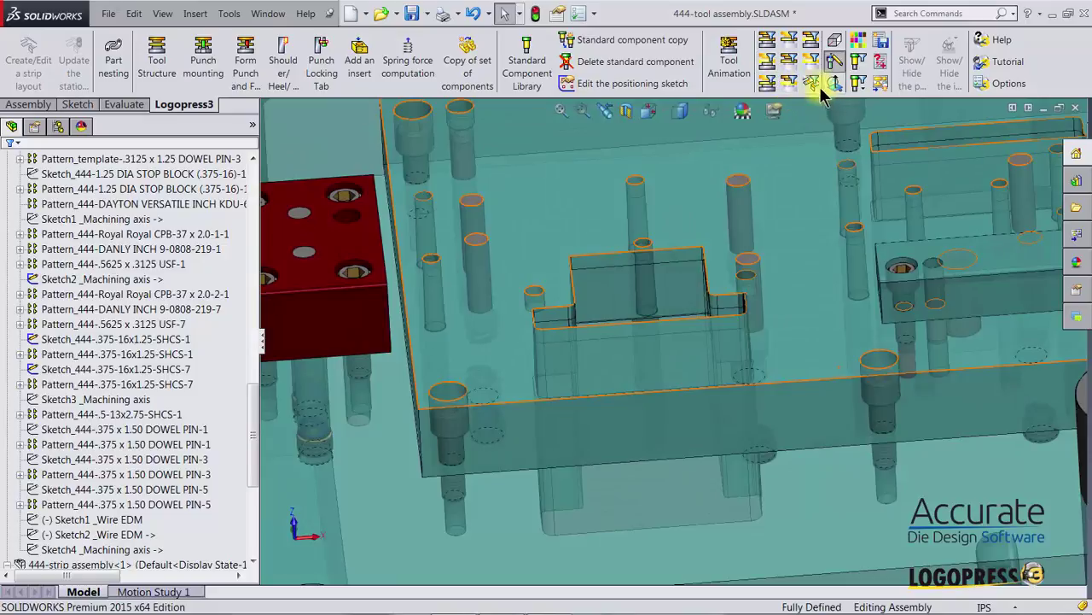
Display the lower tool with the strip and edit the red form die part behind the bent dimpled tab in context.
click(817, 90)
middle_drag(771, 298, 743, 317)
scroll(741, 318, down, 3)
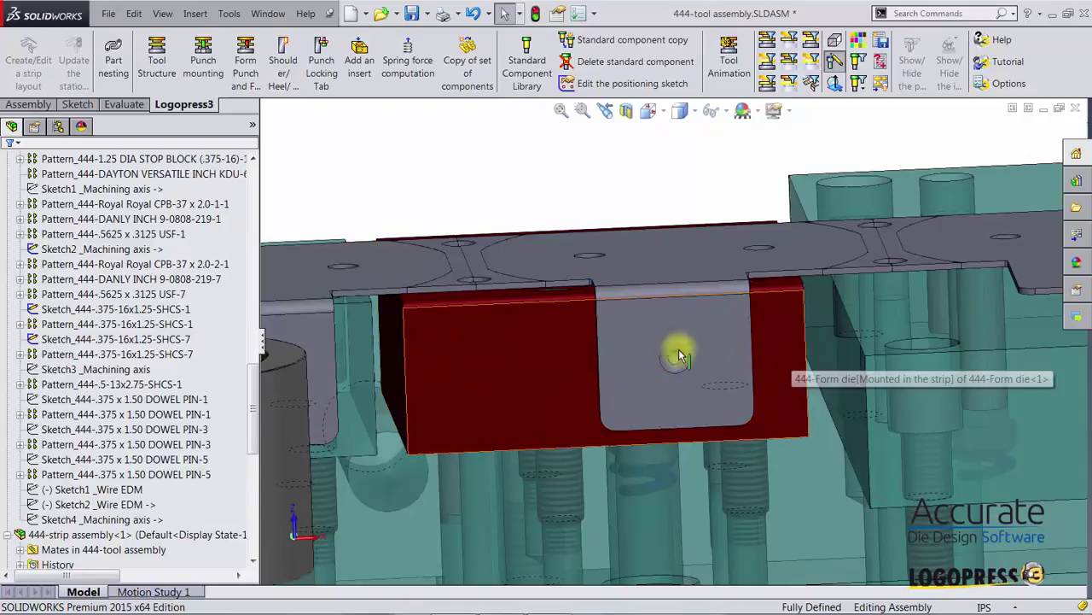
click(516, 355)
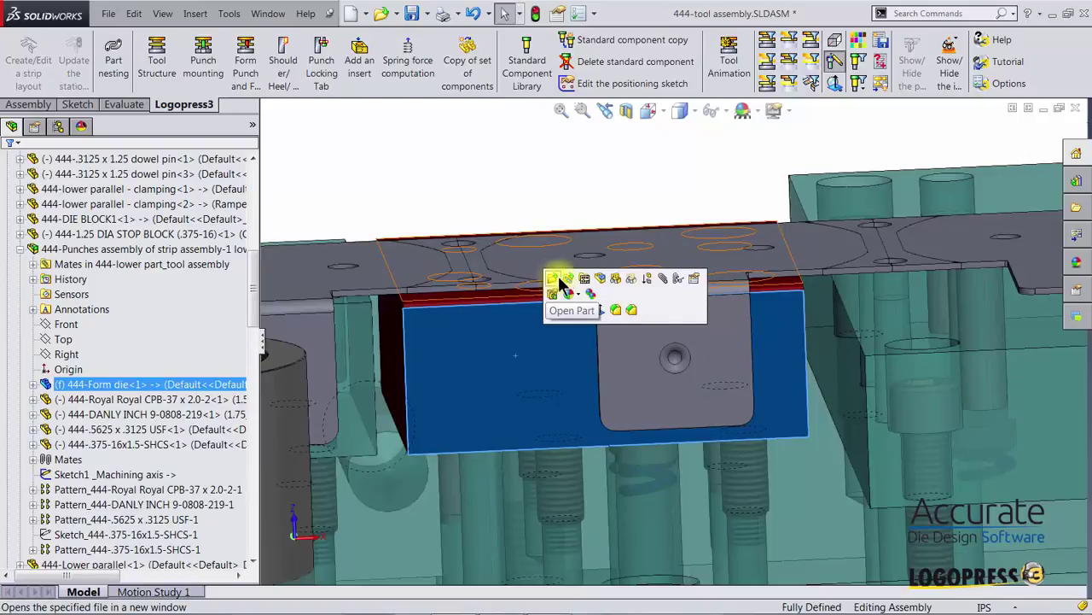
click(598, 278)
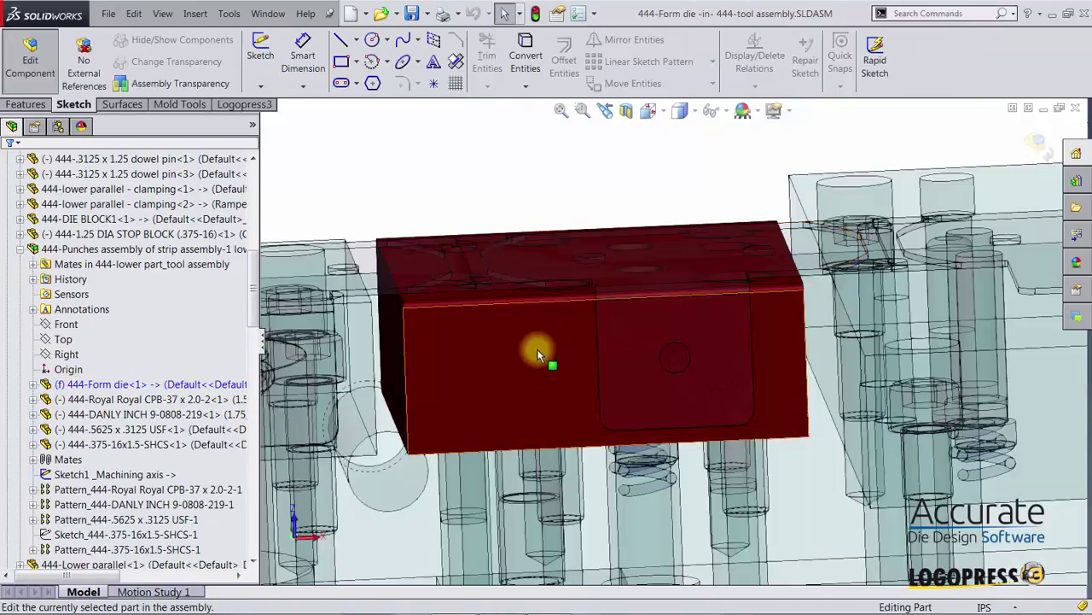
Start a sketch on the form die's front face behind the bent tab and orient the view normal to it.
mouse_move(522, 346)
middle_down()
mouse_move(533, 349)
mouse_move(531, 339)
middle_up()
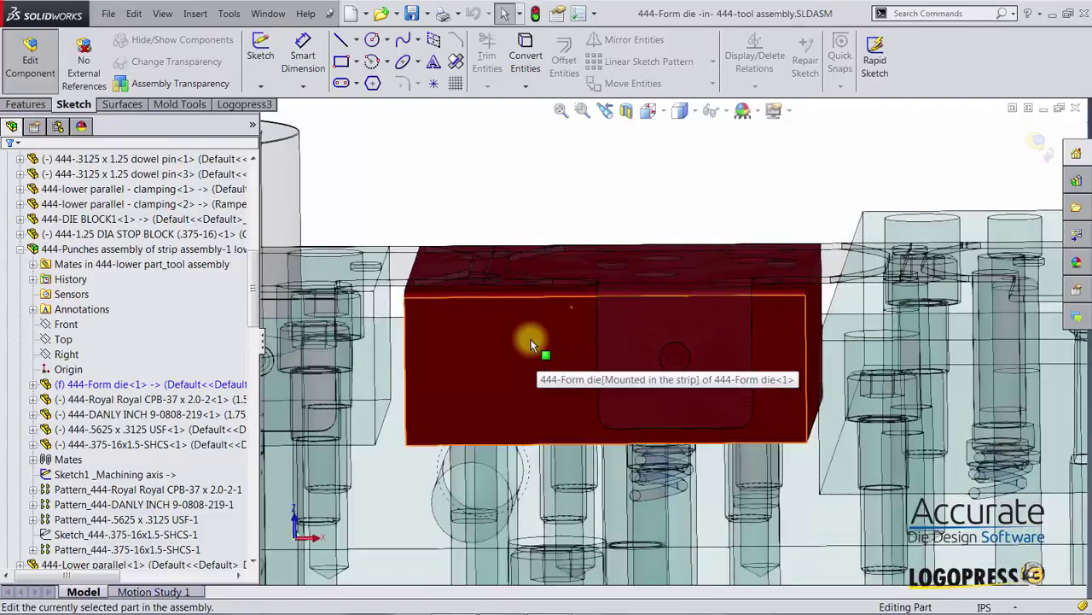
click(531, 336)
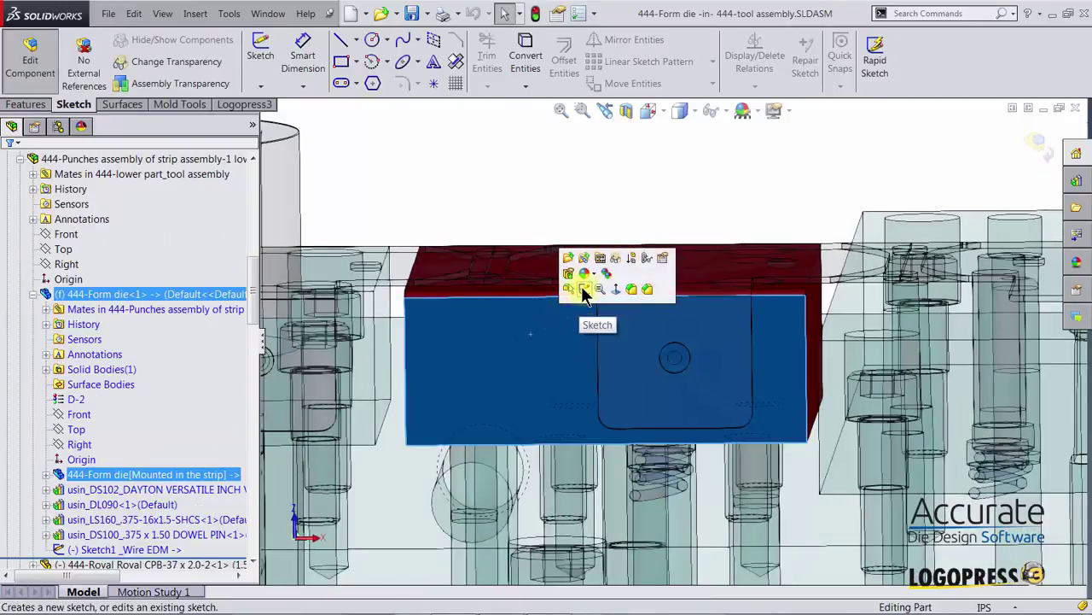
click(584, 288)
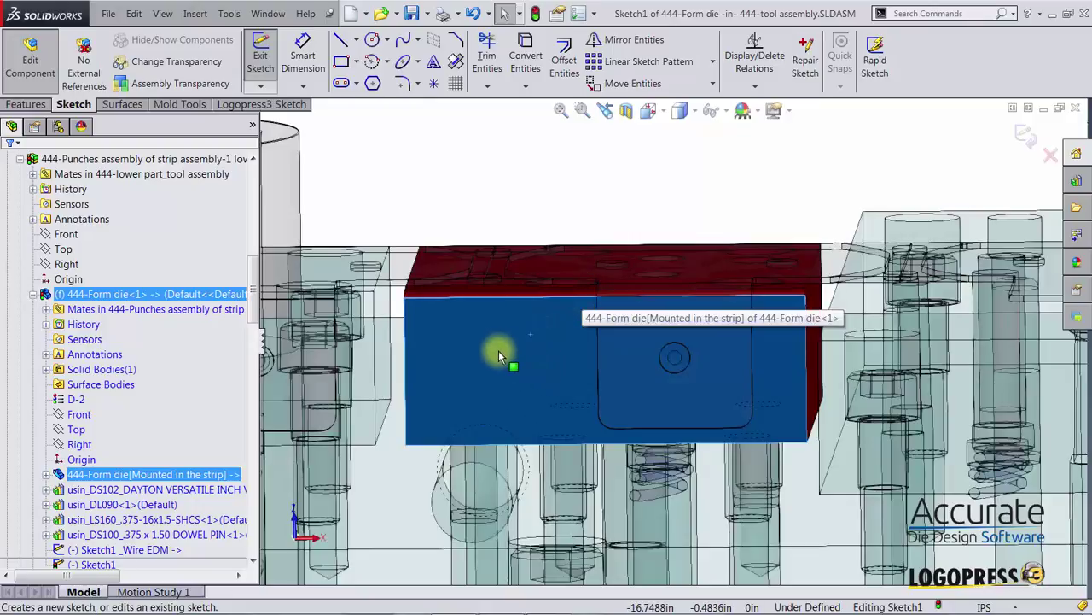
click(236, 108)
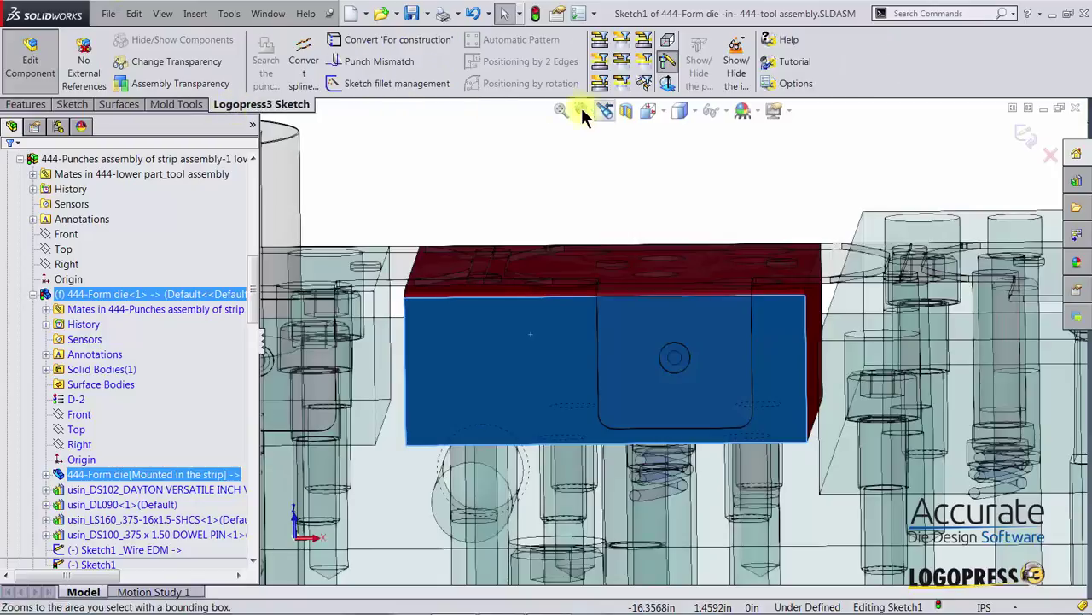
click(668, 84)
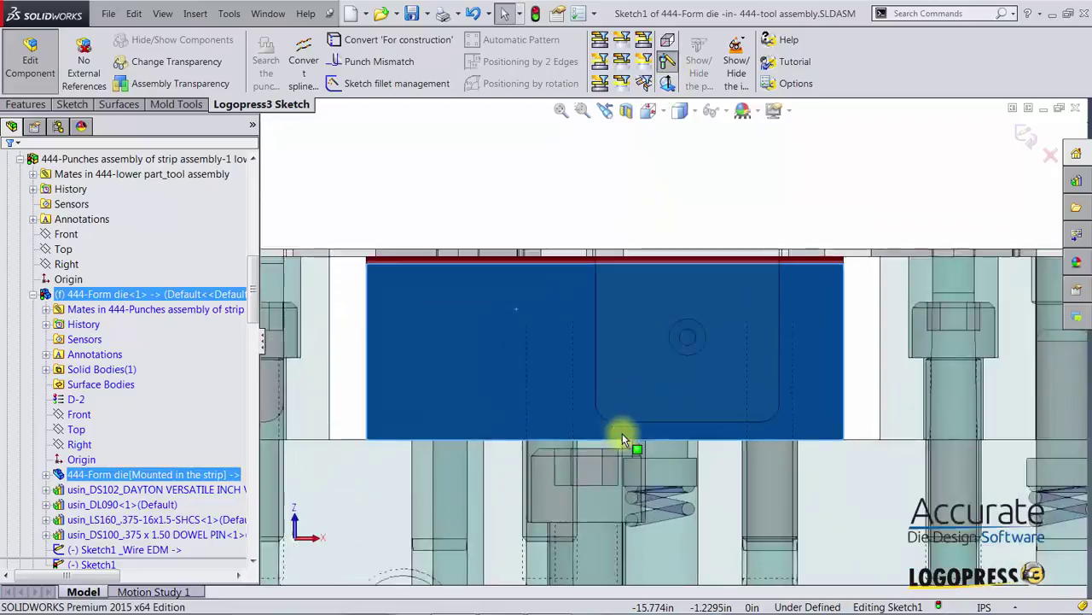
Sketch a corner rectangle across the full width of the form die's front face, its lower side about 0.46 in above the bottom edge.
scroll(623, 434, down, 2)
scroll(593, 404, up, 1)
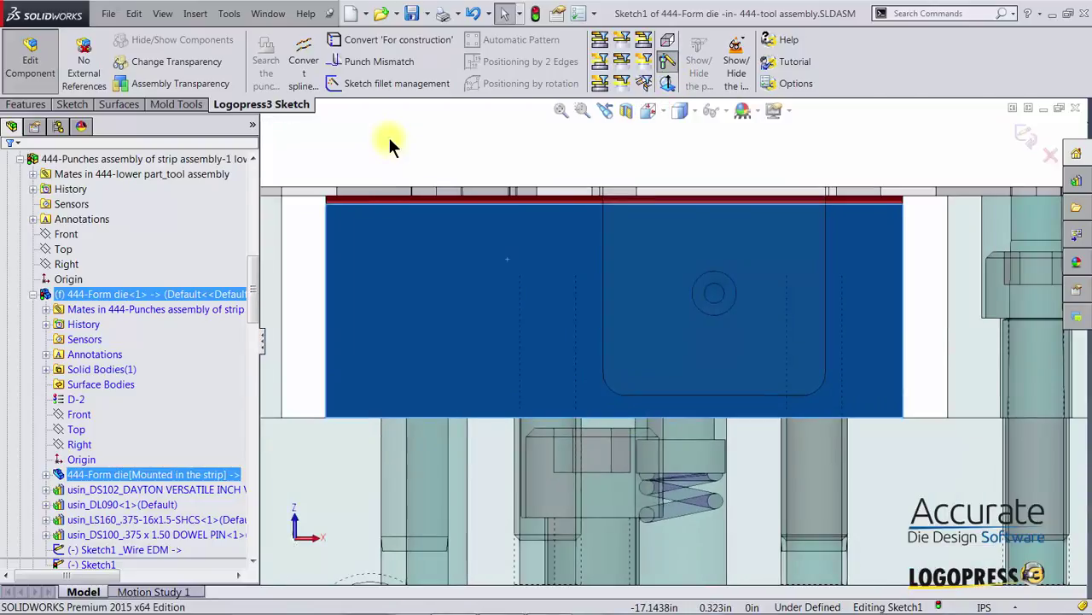
key(s)
click(406, 216)
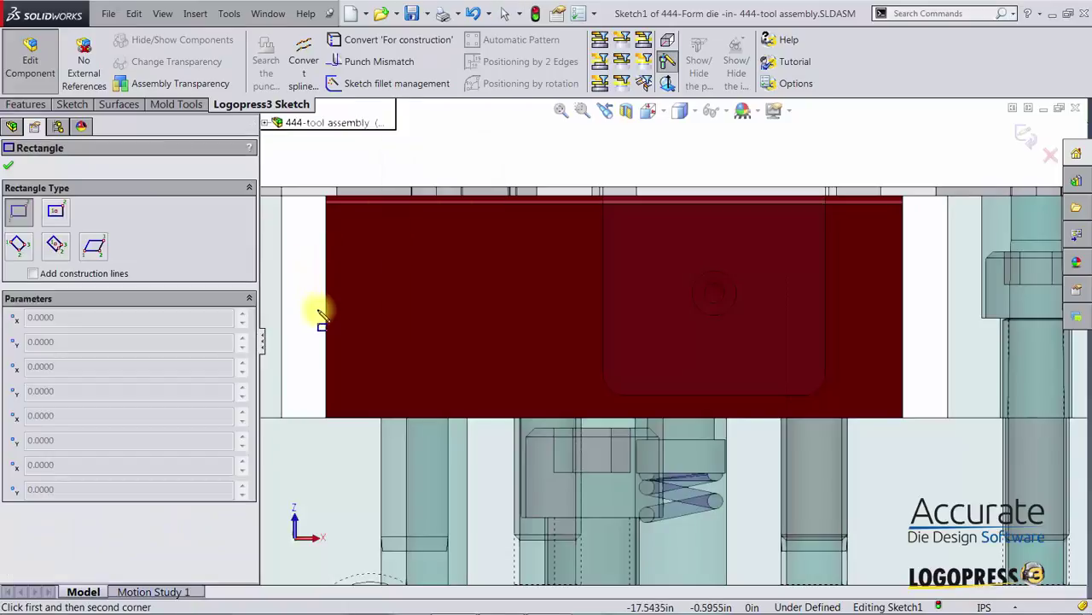
click(326, 336)
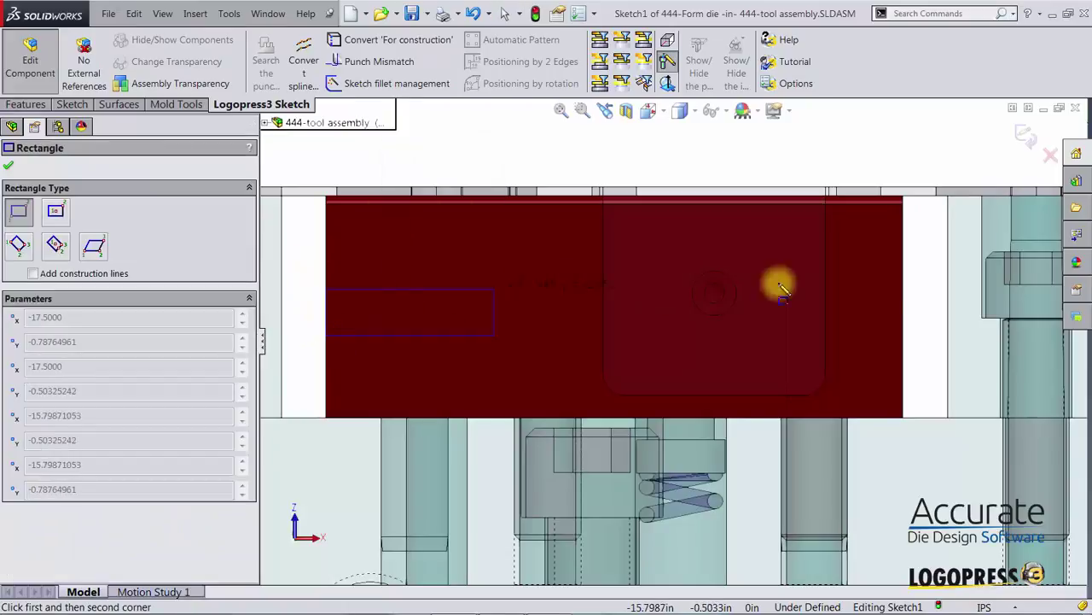
click(903, 260)
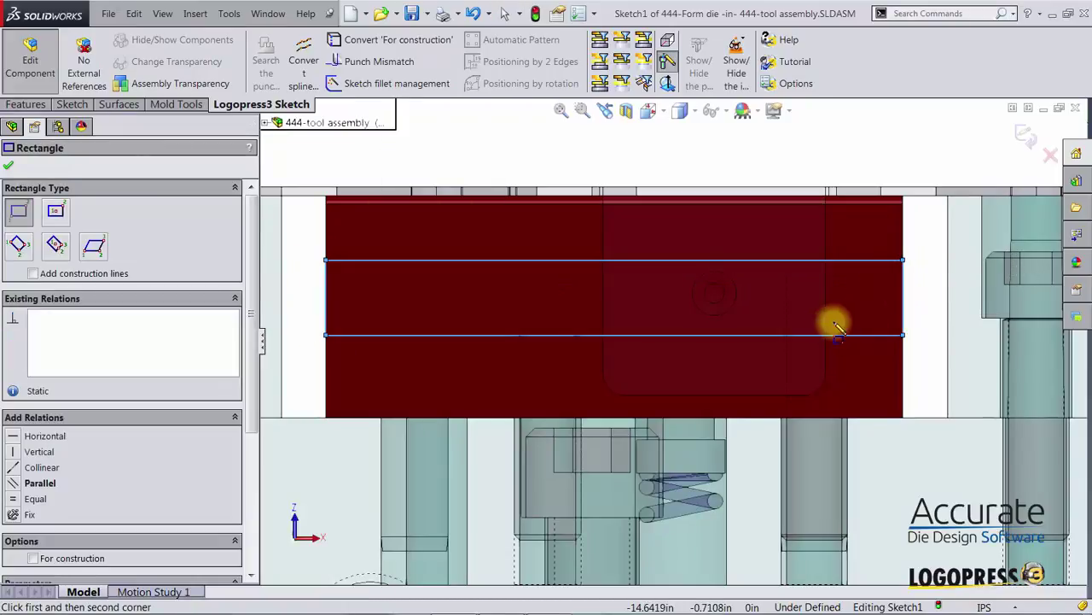
key(Escape)
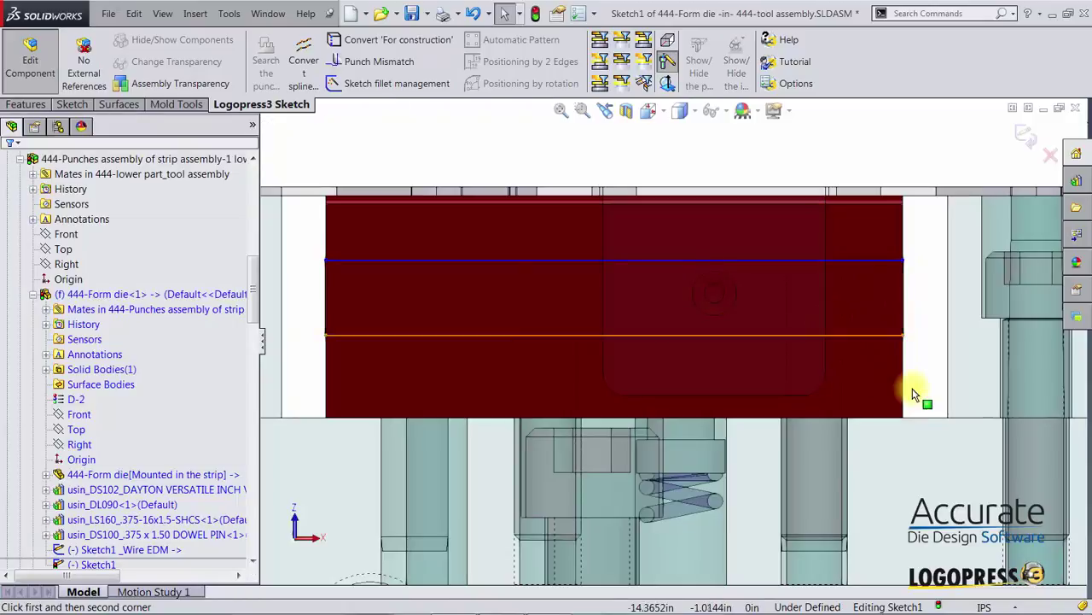
Dimension the rectangle's lower line from the form die's bottom corner and set the distance to 0.5 in.
key(m)
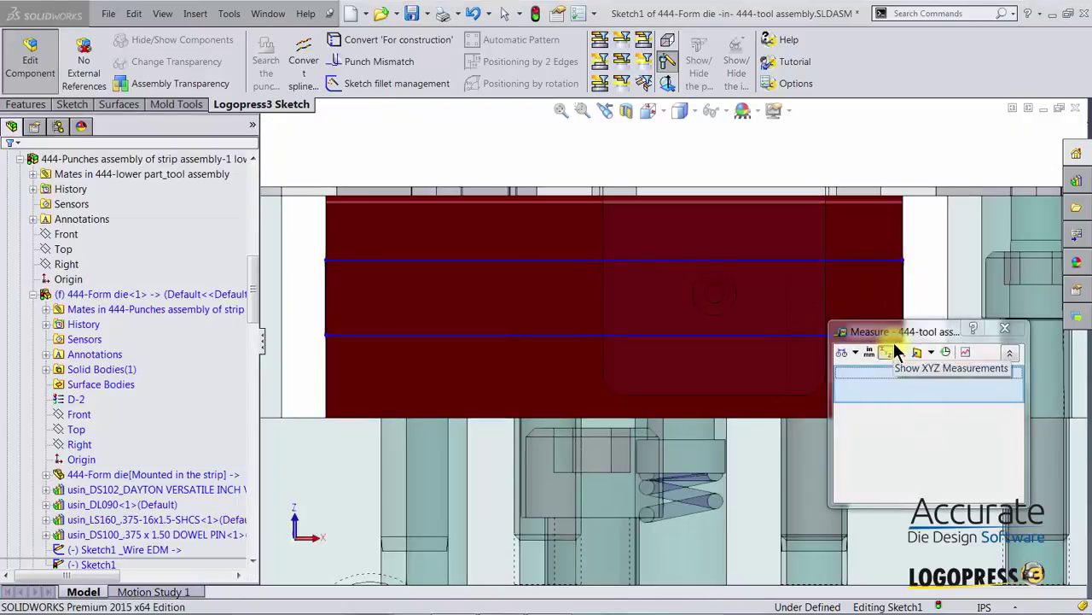
click(1003, 331)
key(d)
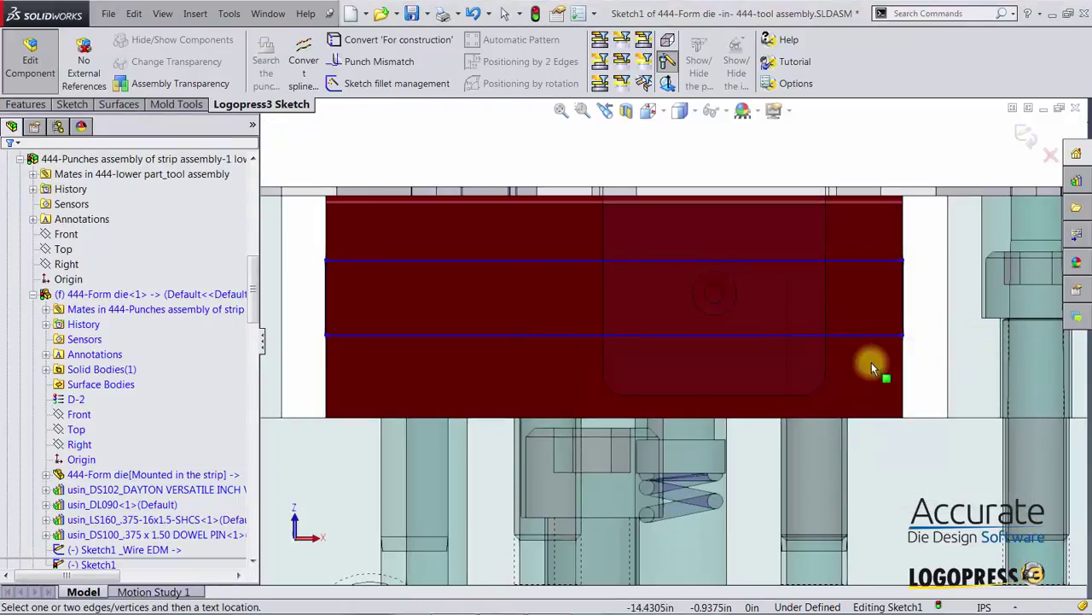
click(891, 418)
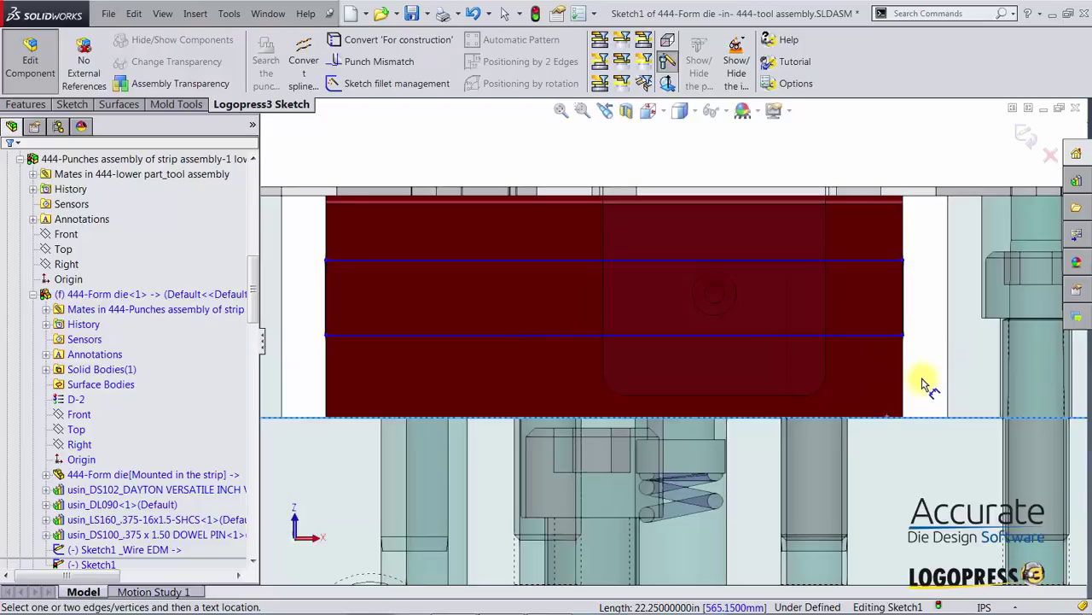
key(Escape)
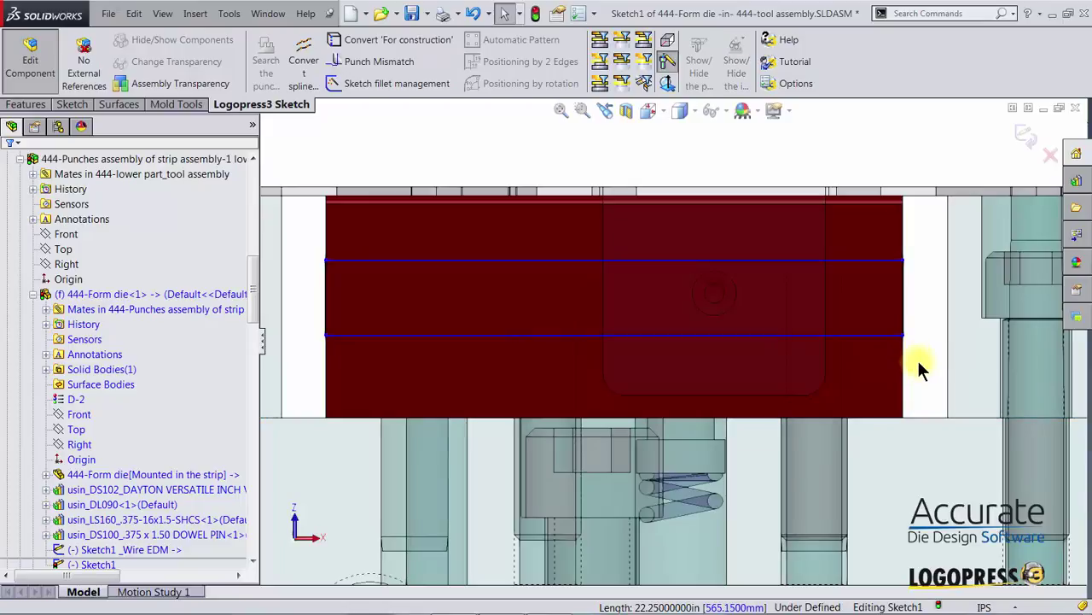
click(890, 335)
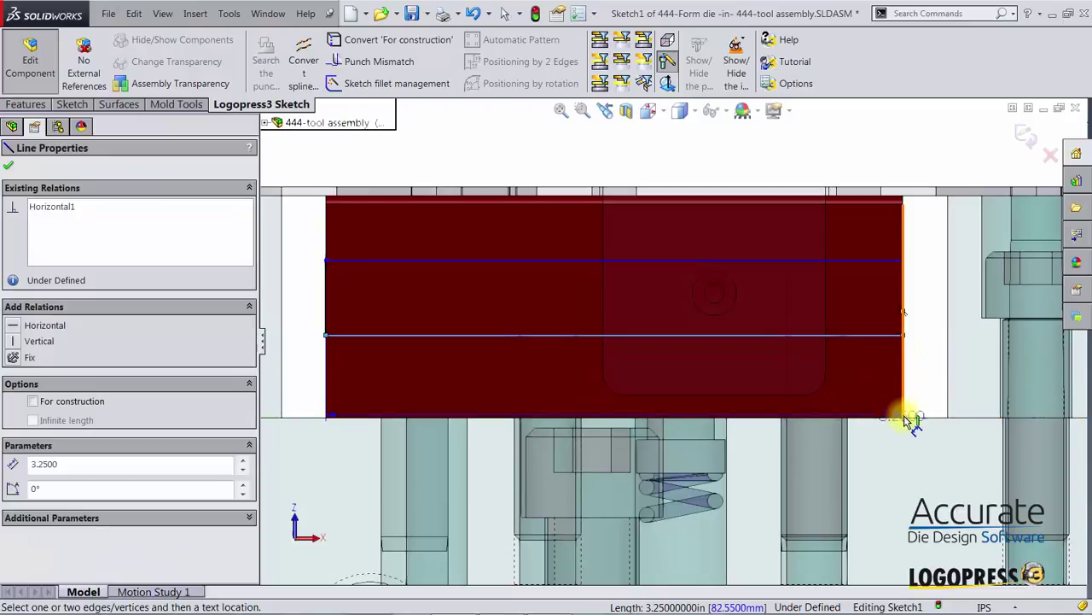
click(907, 419)
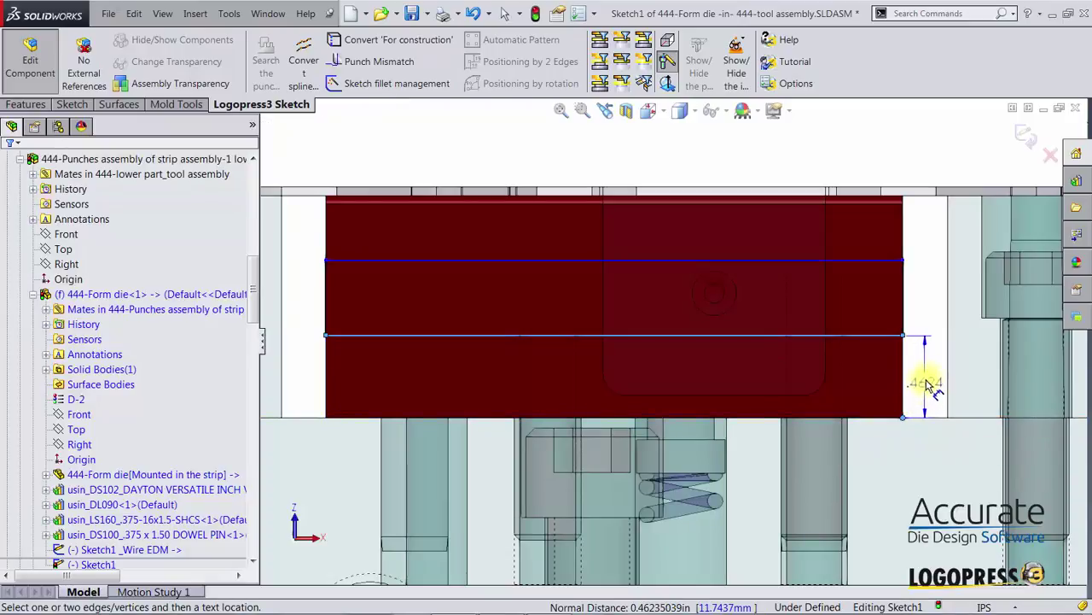
click(932, 382)
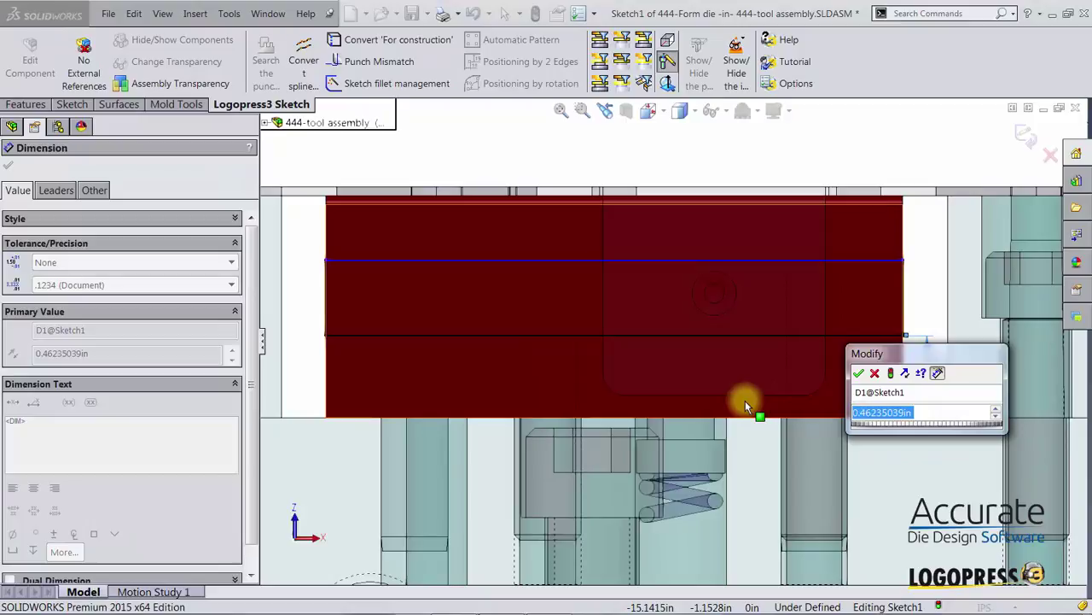
text(.5)
key(Return)
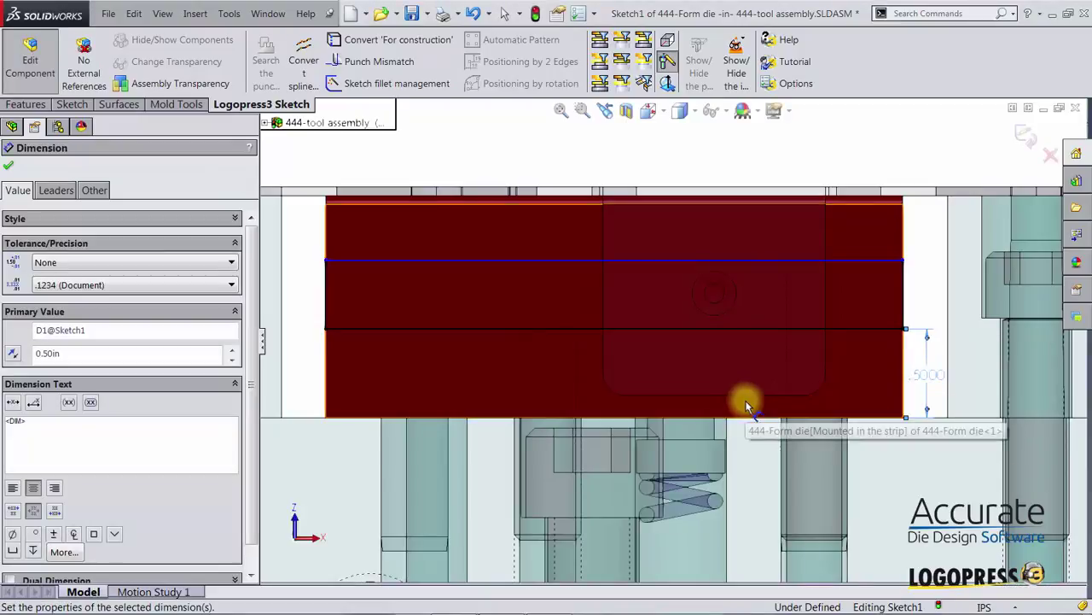
Dimension the rectangle's height on its short vertical side and set it to 0.375 in.
click(906, 281)
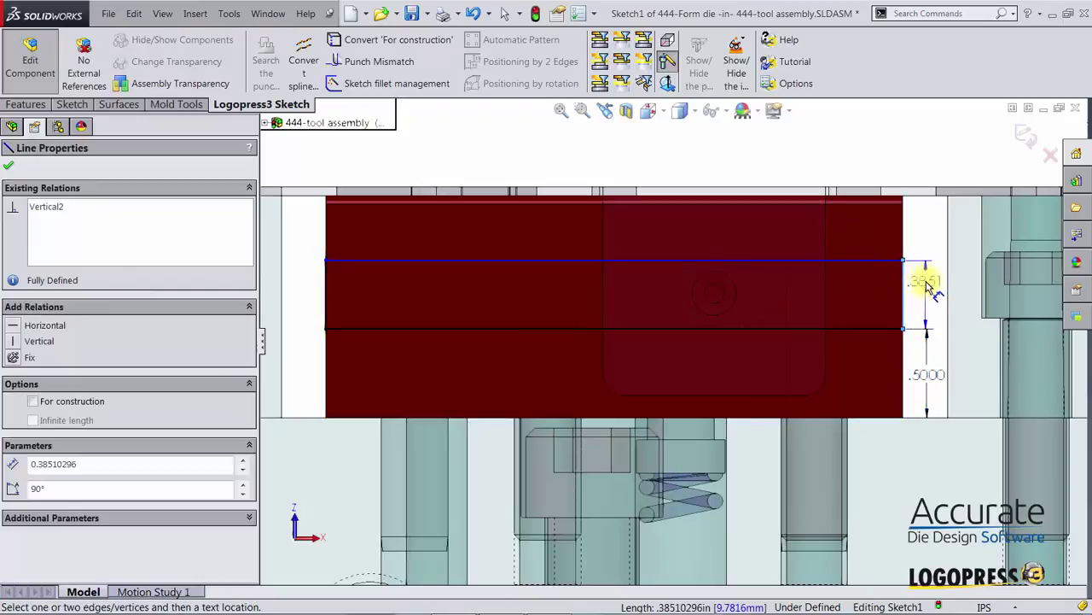
click(920, 299)
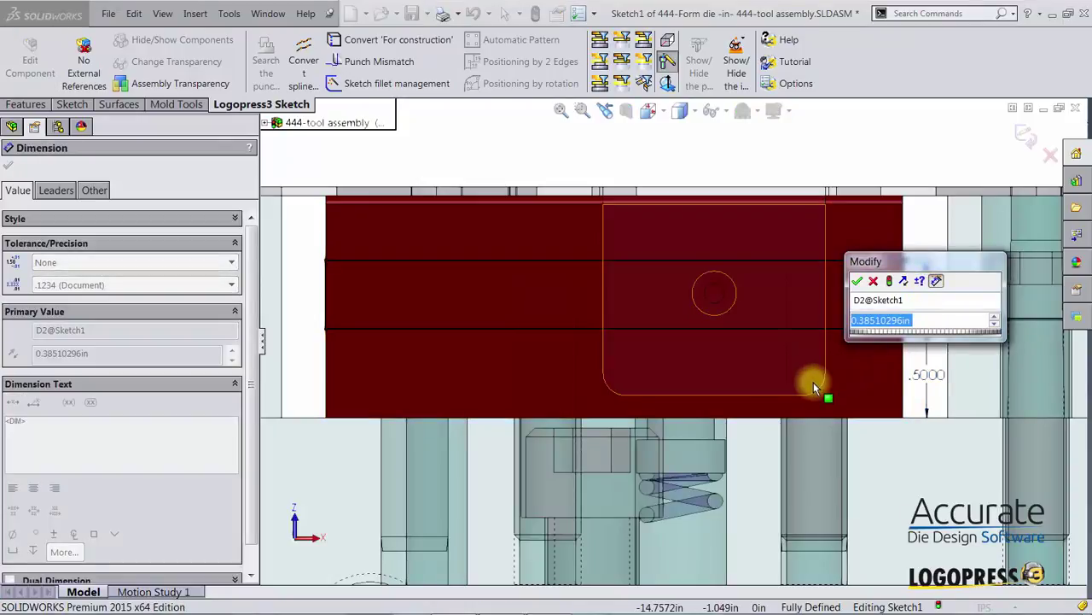
key(BackSpace)
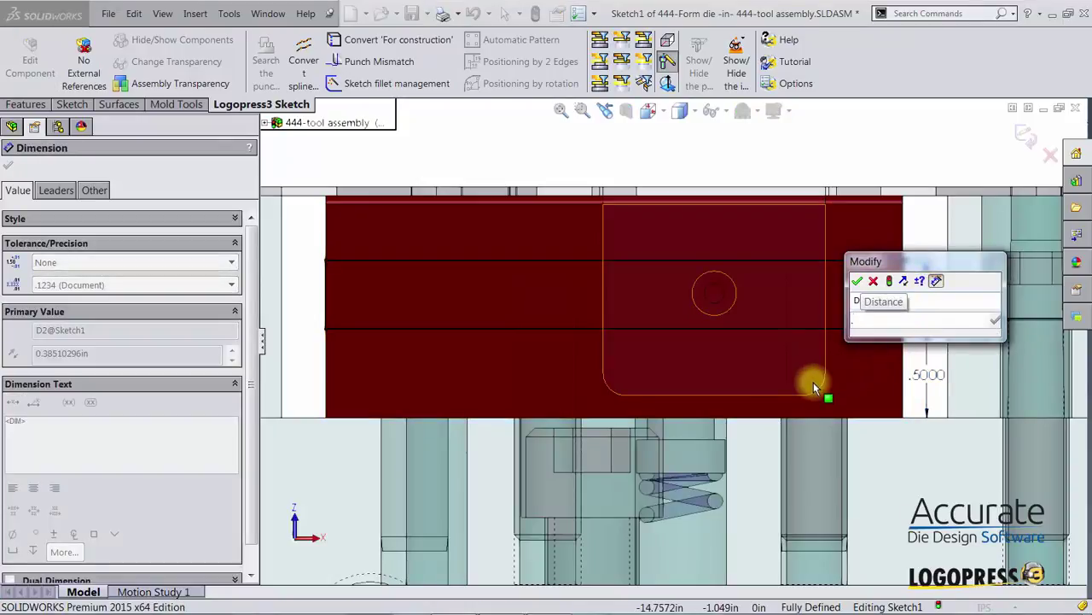
text(.375)
key(Return)
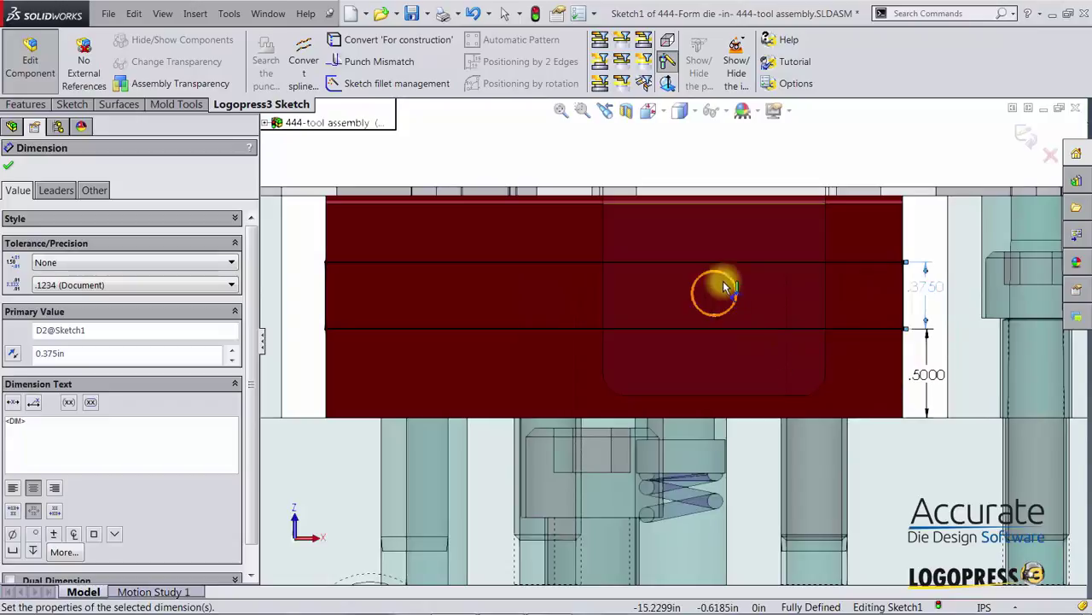
Change the rectangle's distance from the bottom edge to 0.55 in and its height to 0.30 in.
double_click(927, 374)
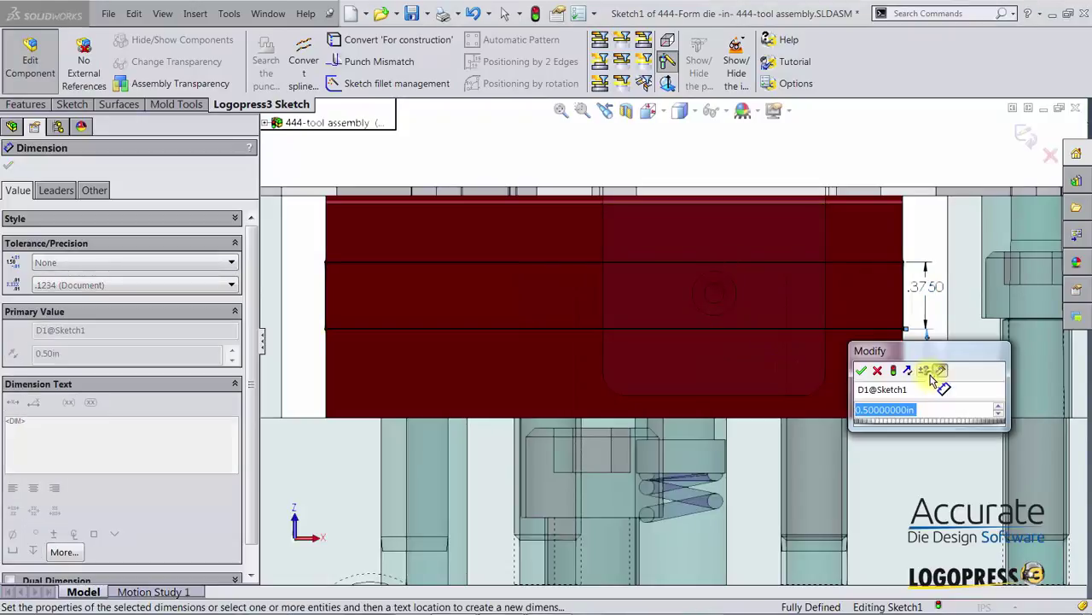
text(0.55)
key(Return)
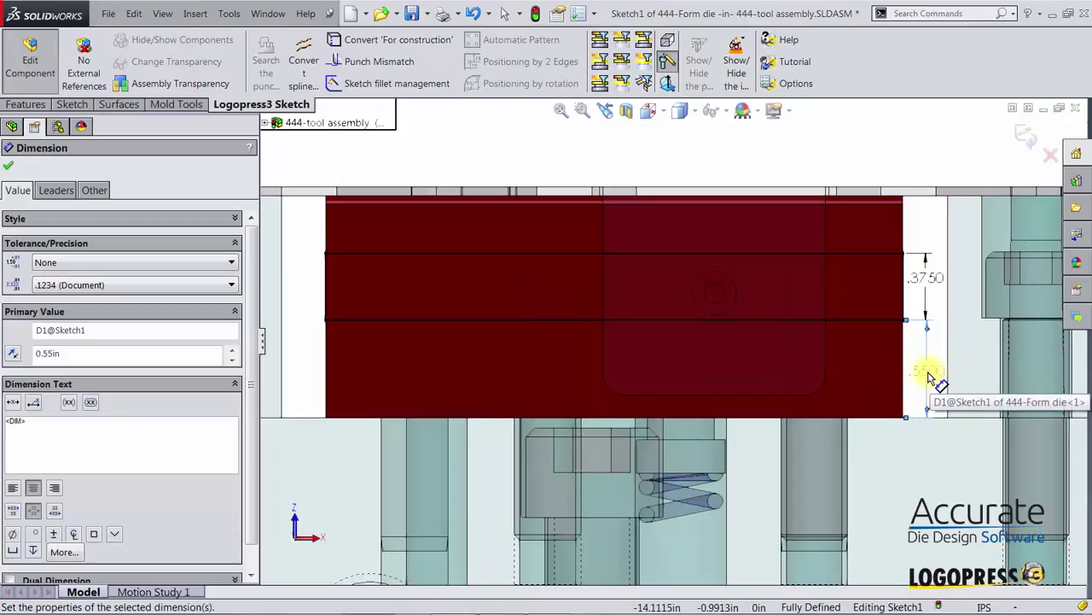
double_click(922, 279)
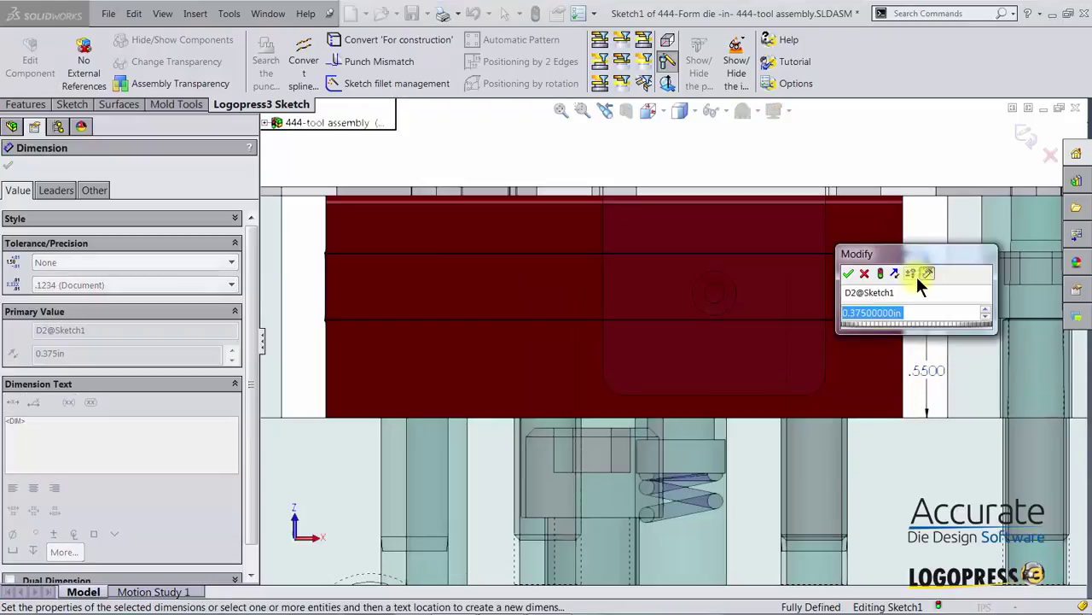
text(0.30)
key(Return)
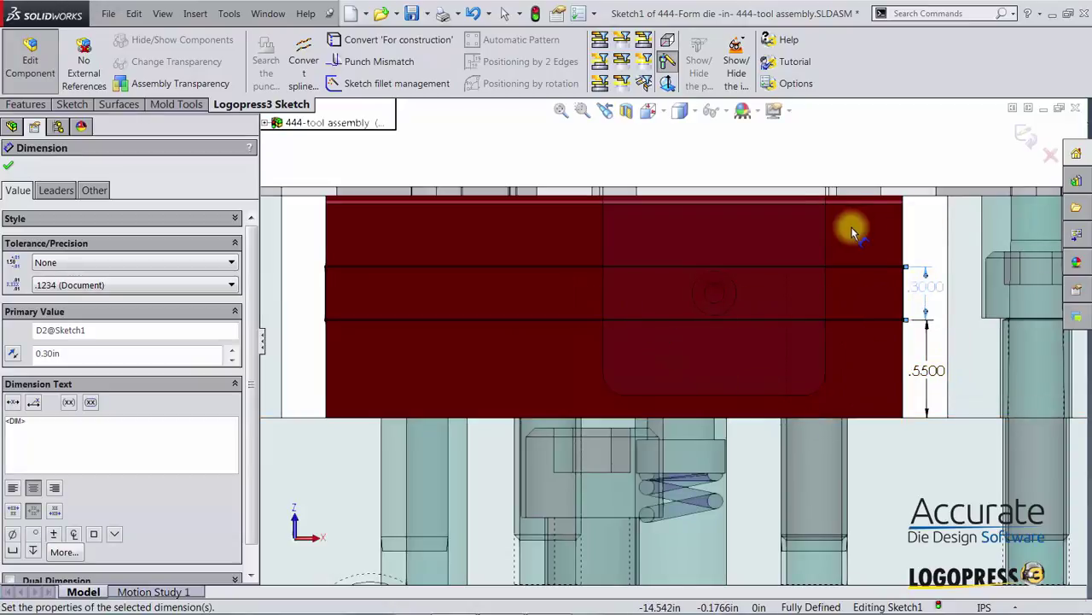
Cut-extrude the rectangle blind 0.06 in into the form die as a clearance slot for the tab's dimple.
click(34, 103)
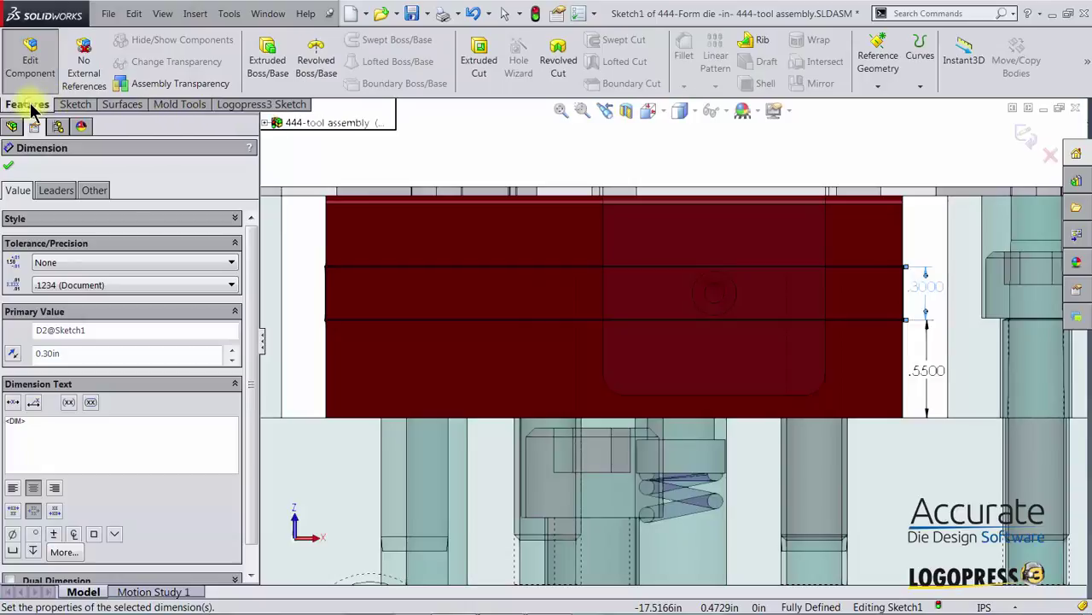
click(481, 59)
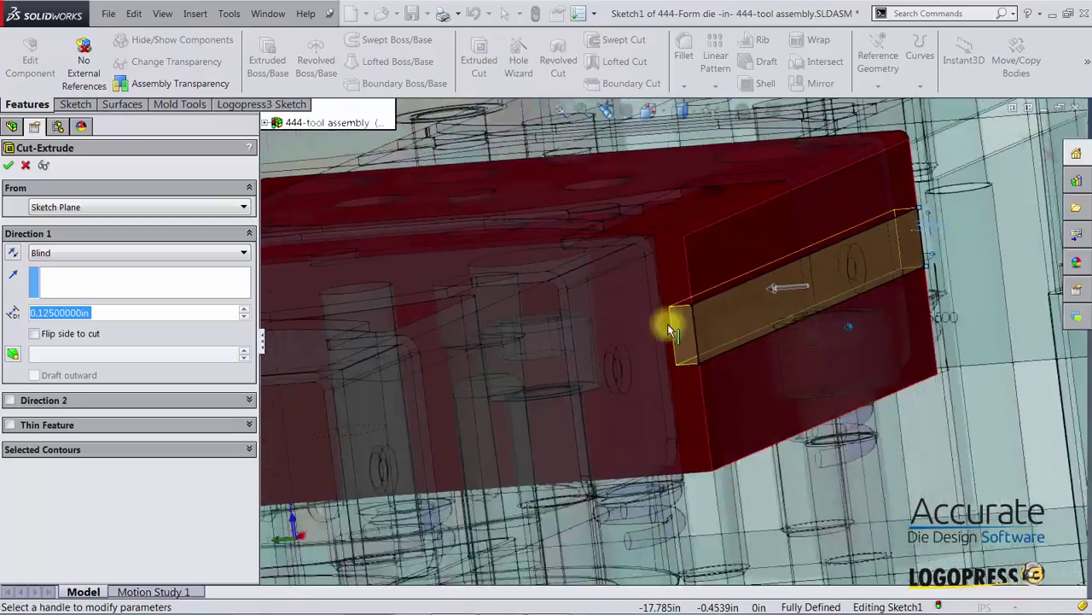
middle_drag(669, 329, 749, 322)
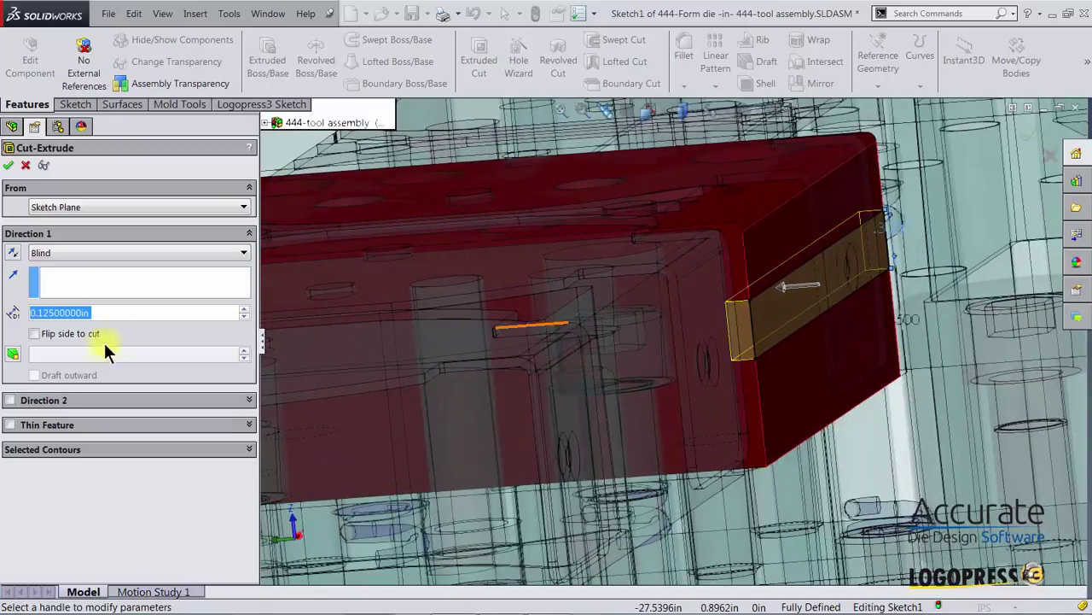
middle_drag(407, 316, 615, 324)
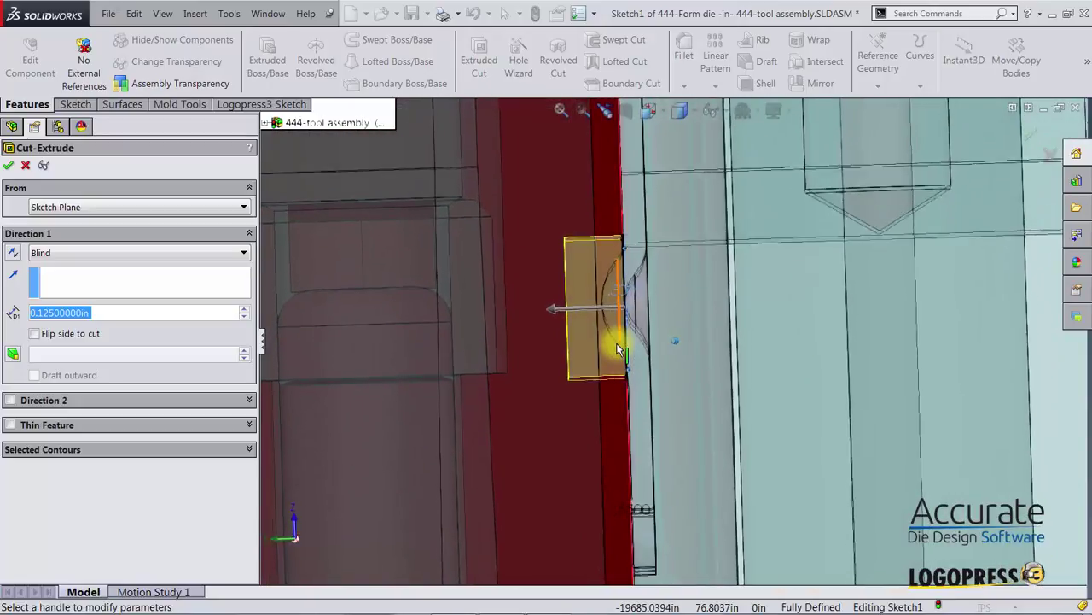
middle_drag(615, 331, 608, 292)
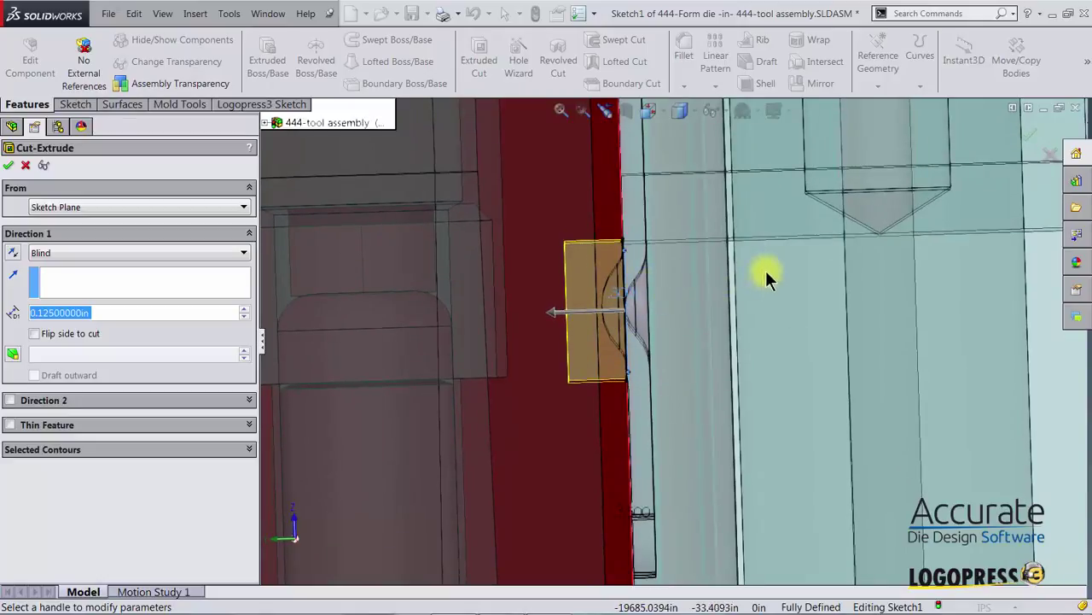
right_drag(583, 291, 883, 319)
scroll(739, 282, down, 1)
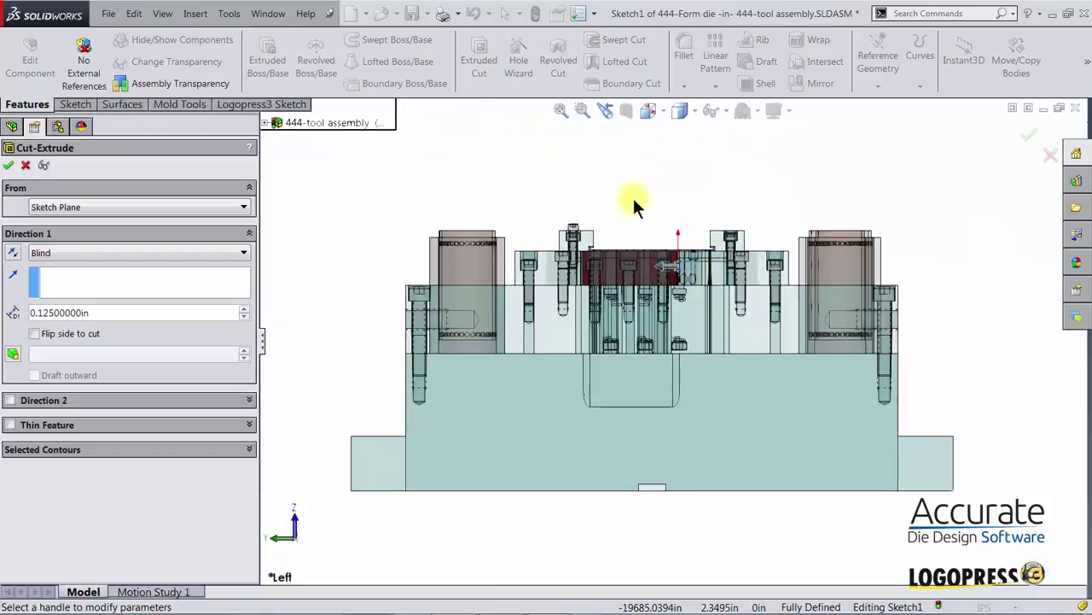
scroll(633, 201, up, 1)
right_drag(633, 200, 680, 249)
drag(659, 263, 683, 293)
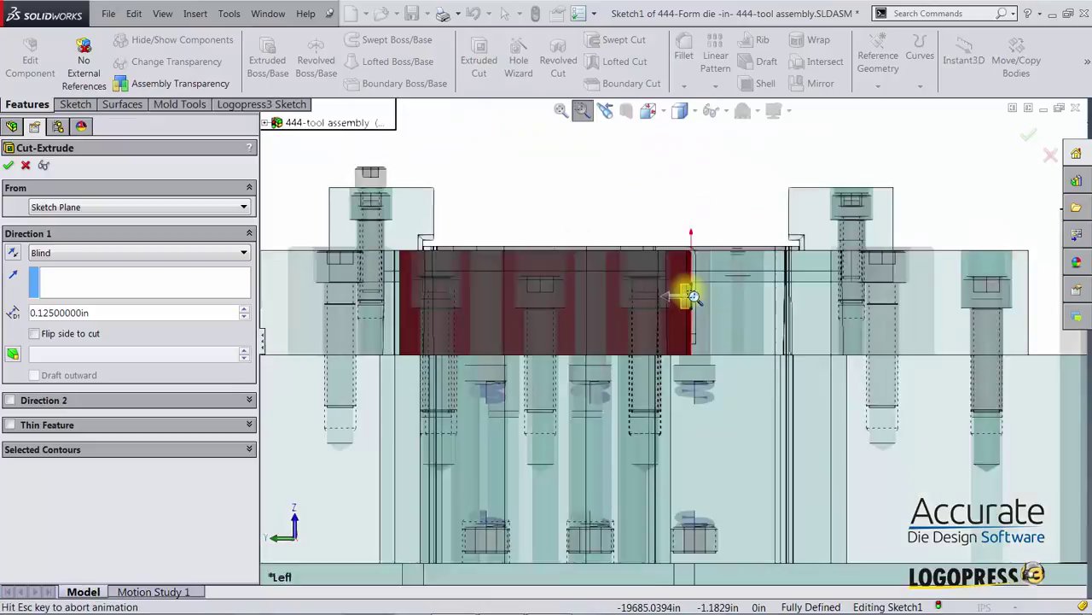
drag(713, 329, 794, 449)
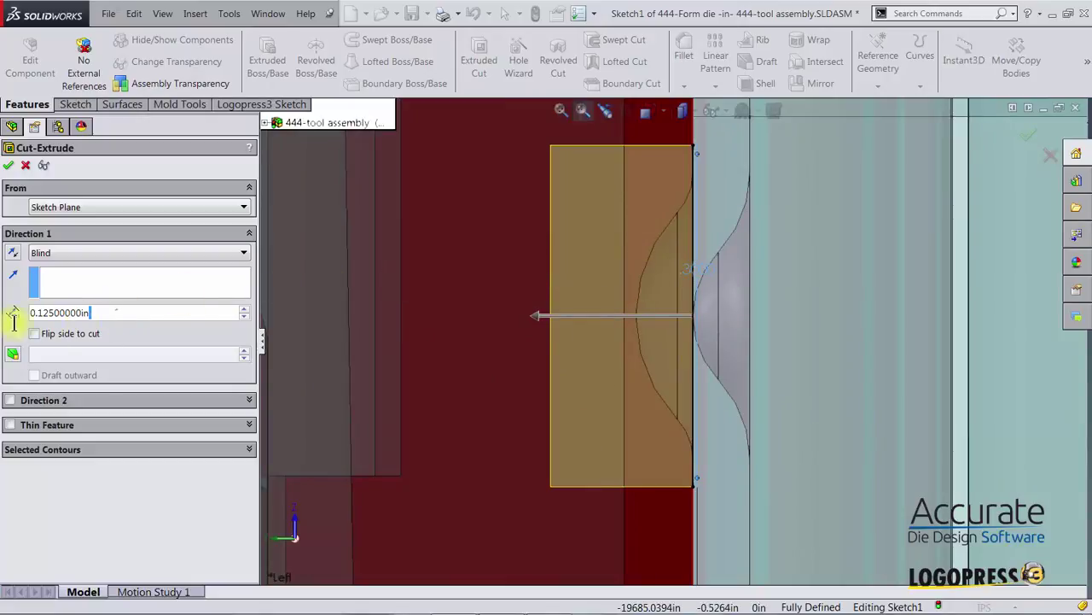
text(.06)
key(Return)
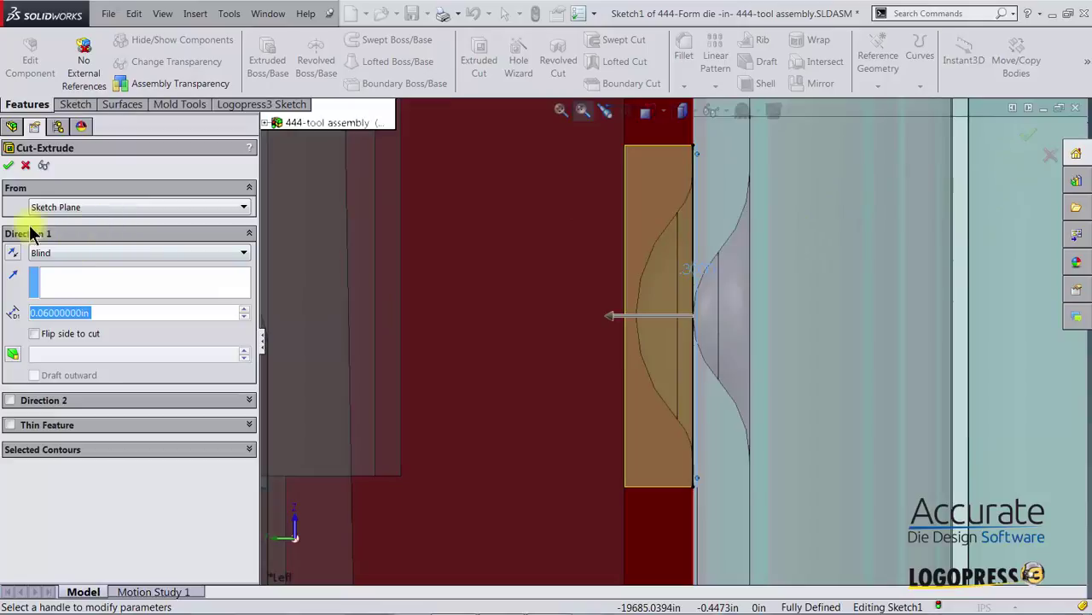
click(9, 168)
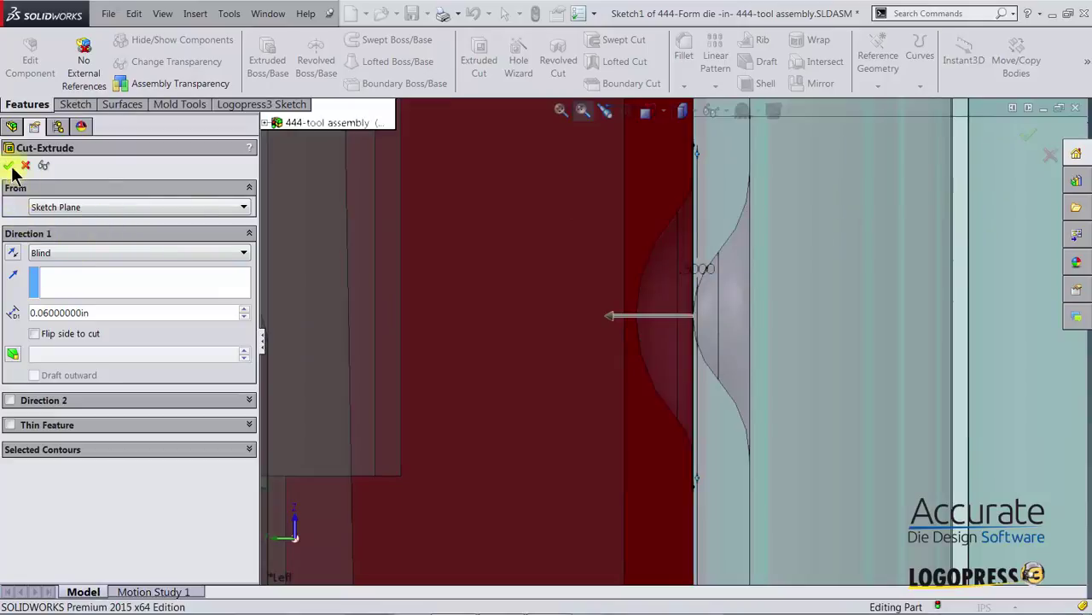
Inspect the clearance slot in the form die and finish editing the part in context.
middle_drag(815, 317, 759, 316)
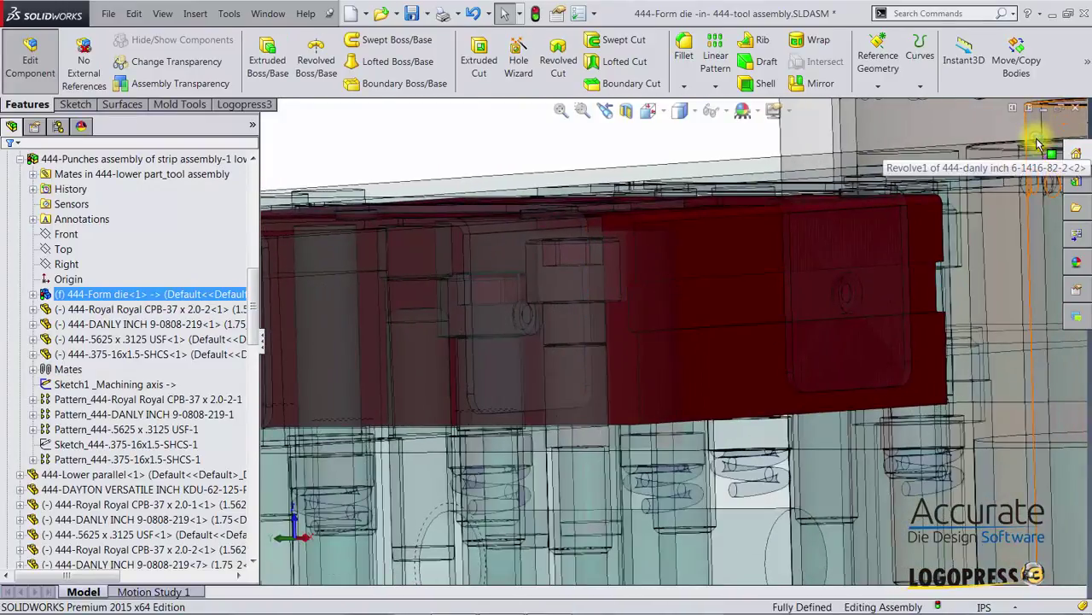
click(1037, 139)
Review the plate dimensions of the lower rail and tray plate in the tool structure.
mouse_move(939, 310)
middle_down()
mouse_move(886, 336)
mouse_move(778, 333)
mouse_move(736, 312)
mouse_move(964, 310)
mouse_move(939, 312)
mouse_move(862, 232)
mouse_move(939, 236)
mouse_move(897, 302)
mouse_move(791, 398)
mouse_move(719, 344)
mouse_move(641, 219)
mouse_move(726, 219)
middle_up()
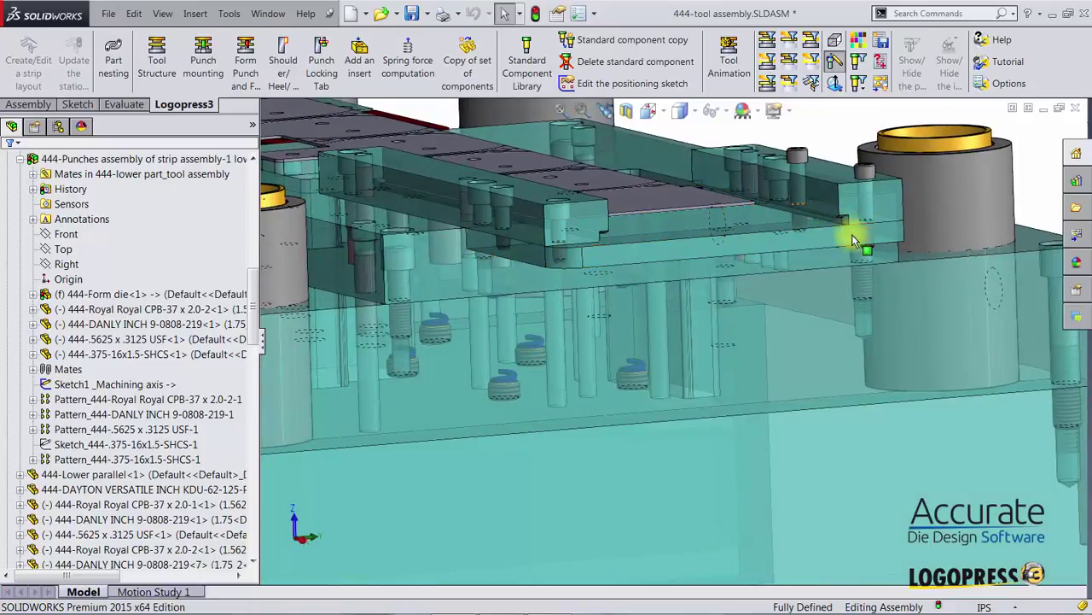
click(165, 67)
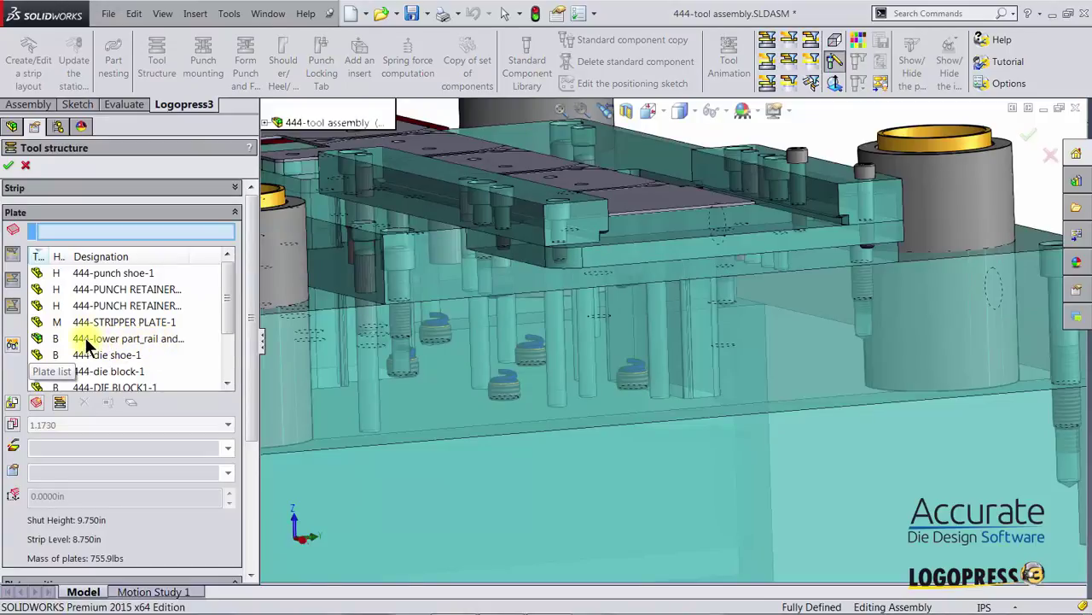
click(42, 341)
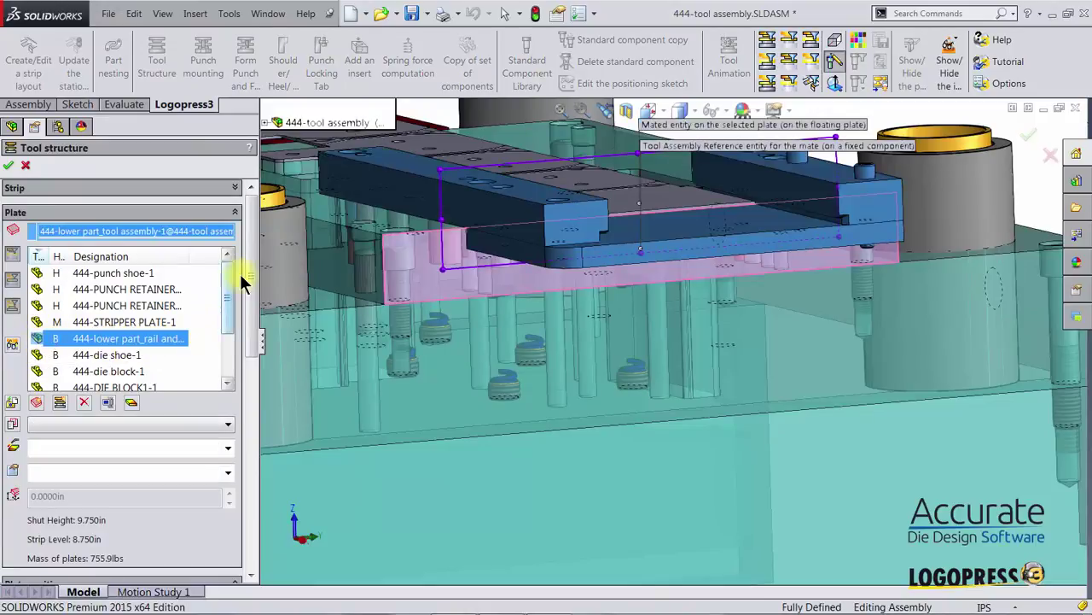
drag(251, 276, 247, 491)
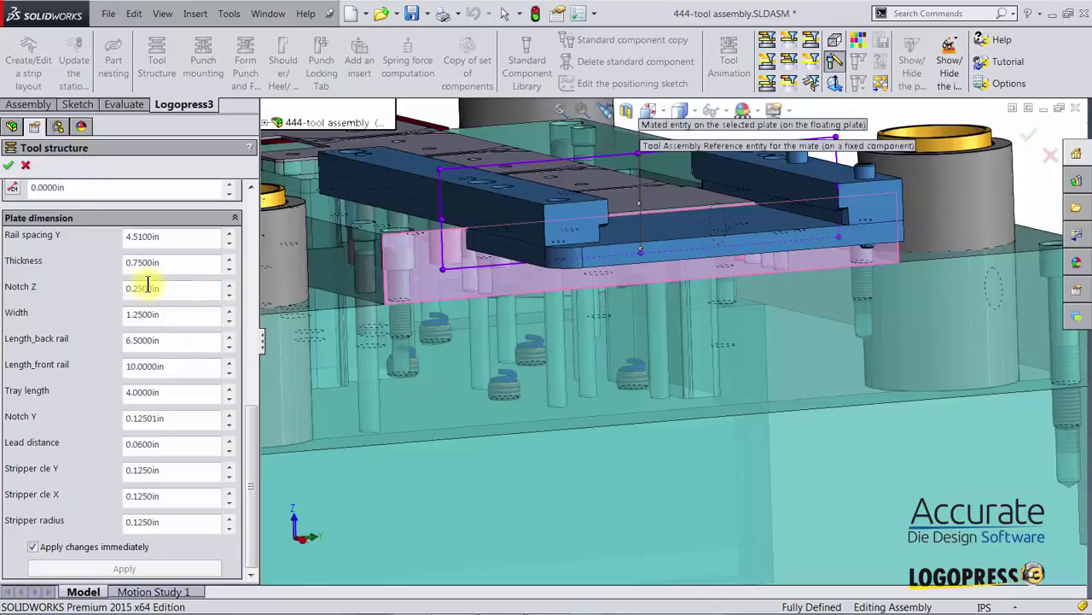
scroll(794, 265, down, 5)
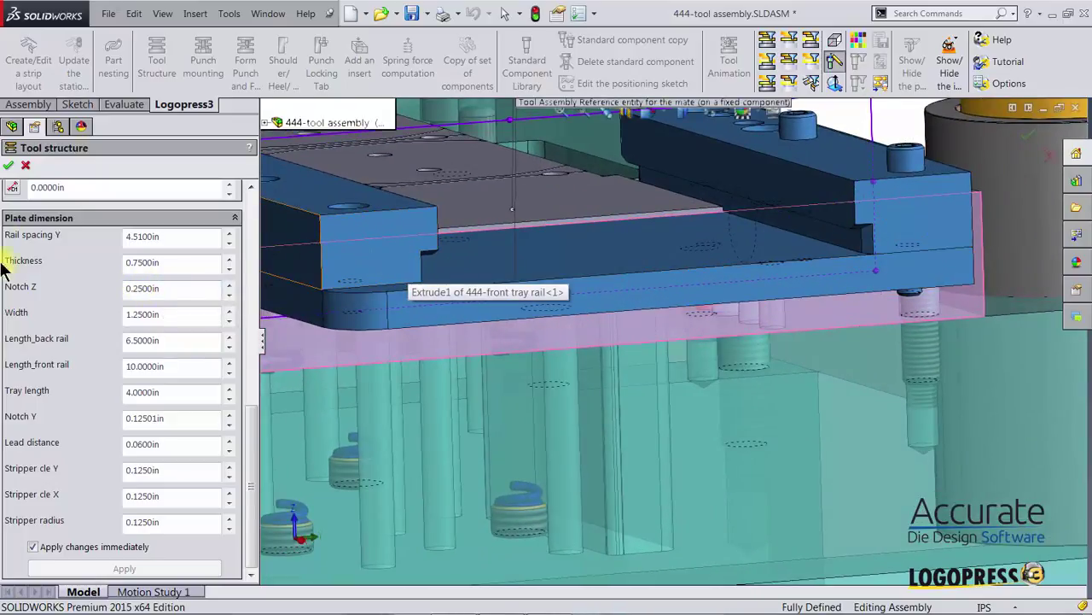
click(12, 166)
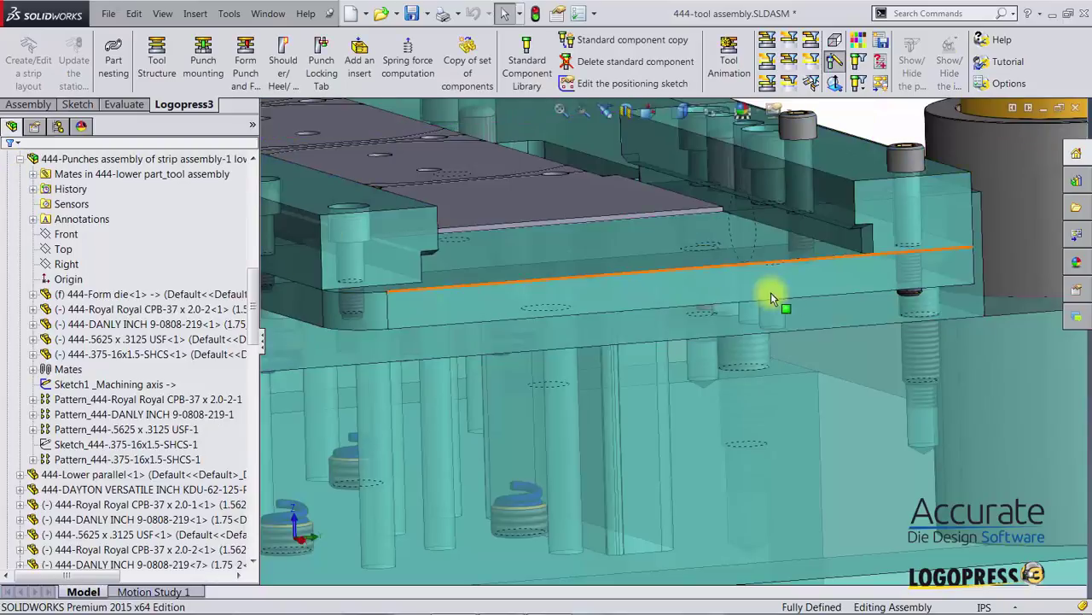
Show the upper part of the tool, start Tool Animation and display the model shaded with edges.
scroll(776, 284, up, 3)
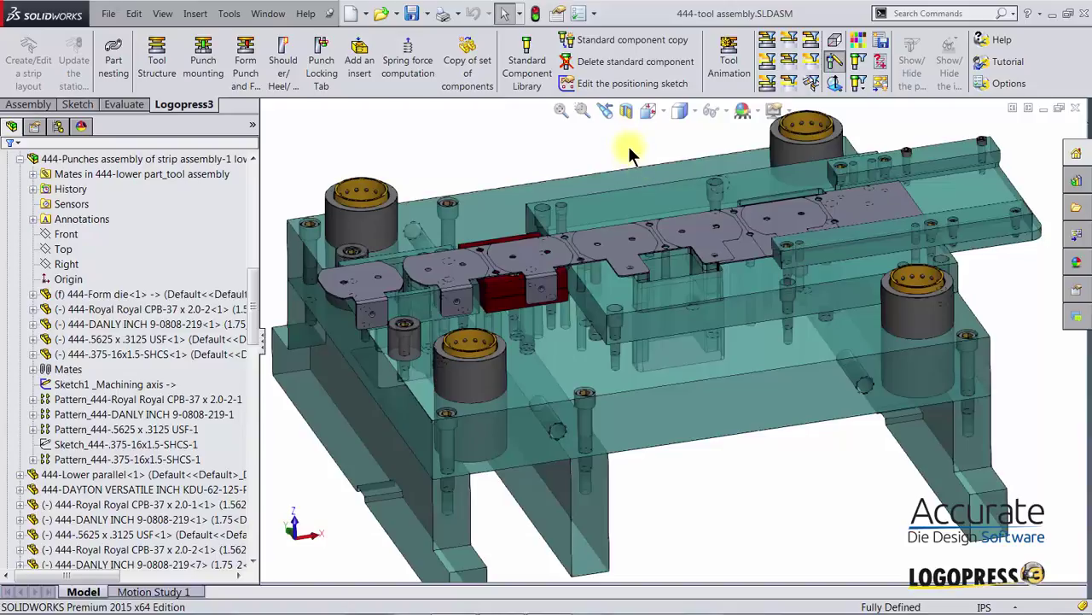
click(765, 43)
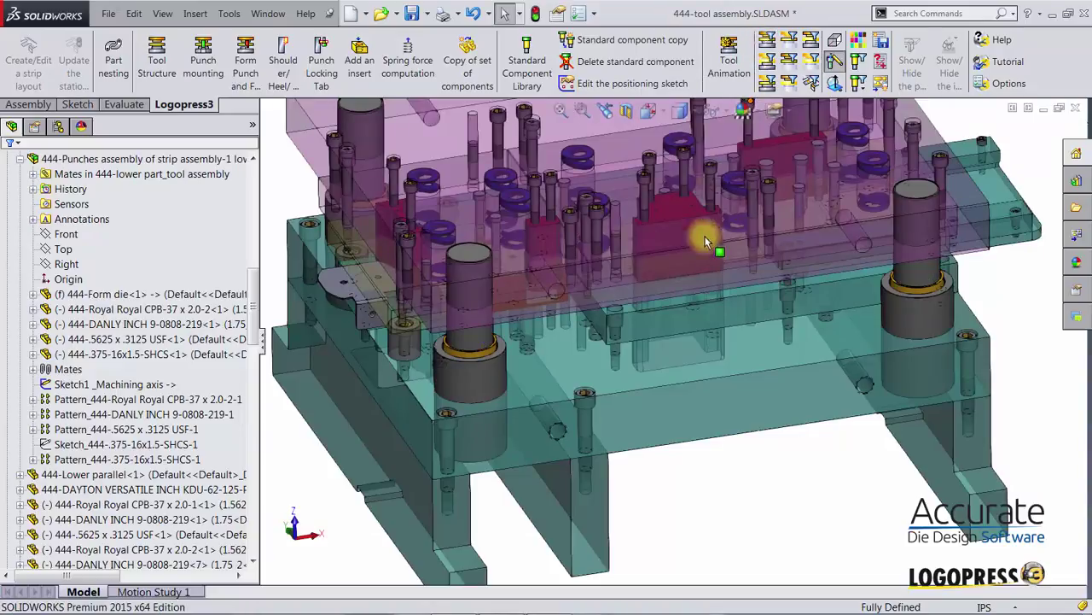
click(732, 69)
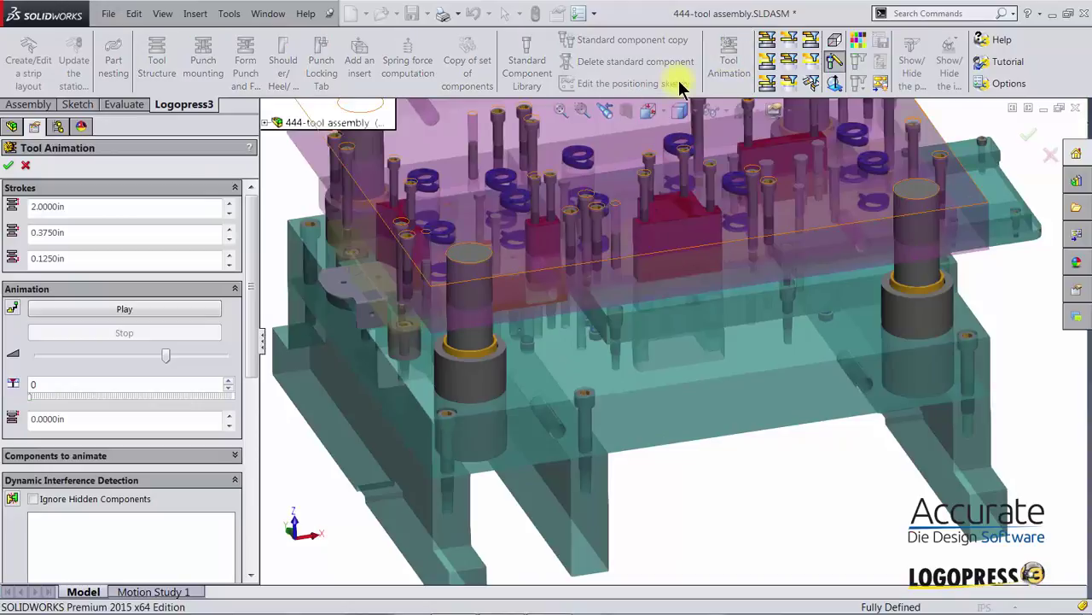
click(680, 112)
click(681, 130)
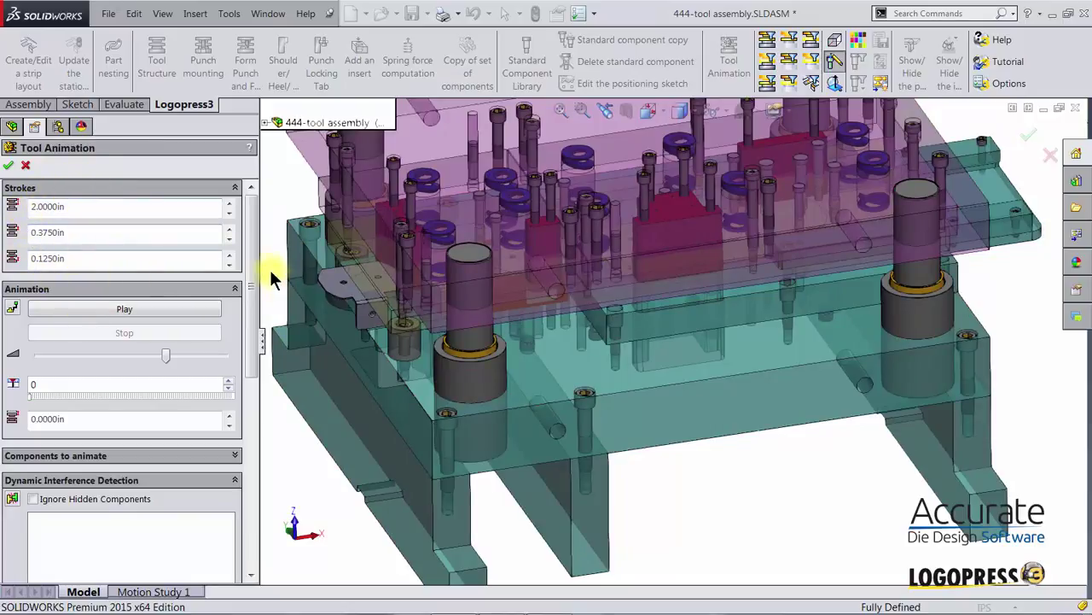
Check the list of components to animate, then play the tool animation and stop it.
drag(253, 281, 251, 317)
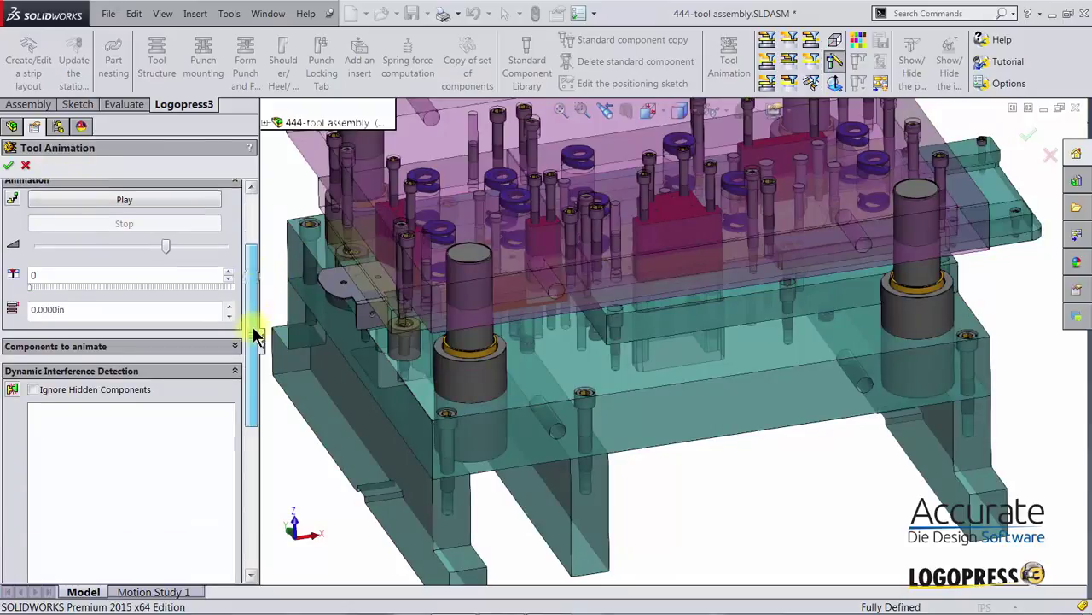
click(168, 331)
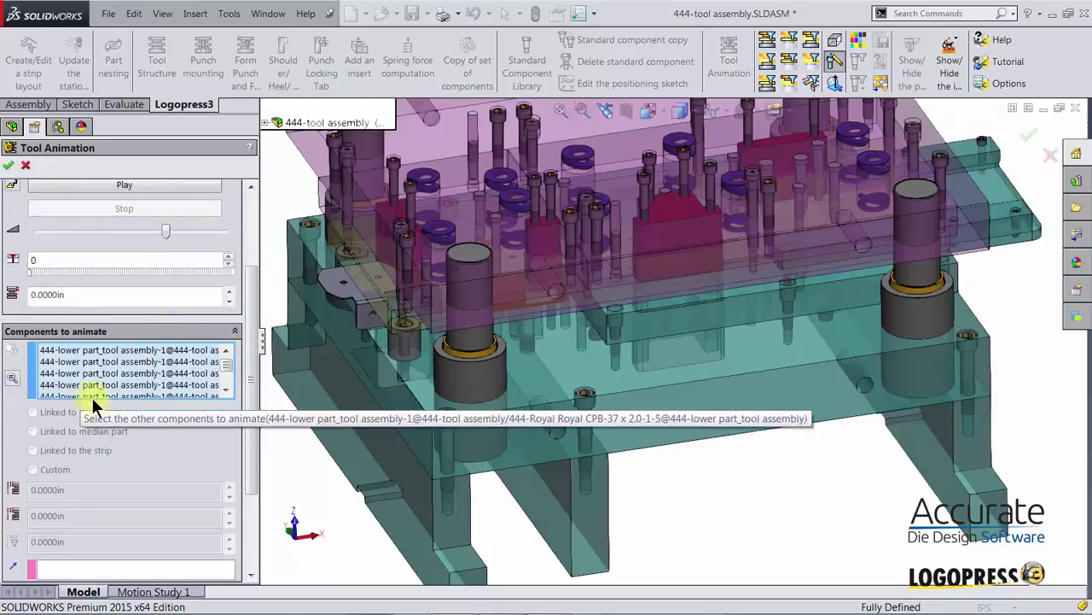
drag(249, 362, 252, 284)
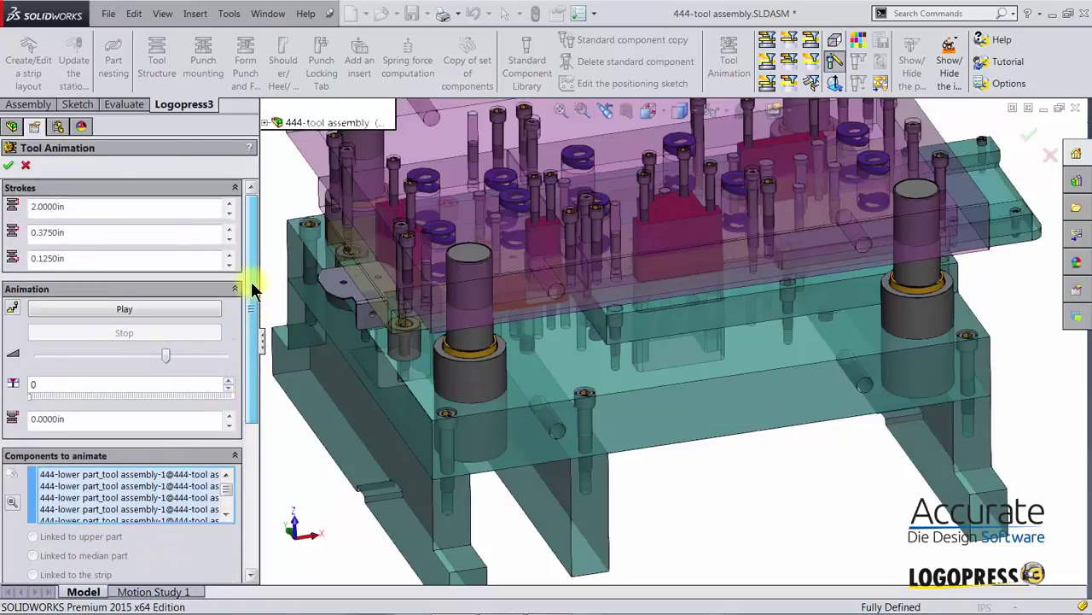
click(170, 306)
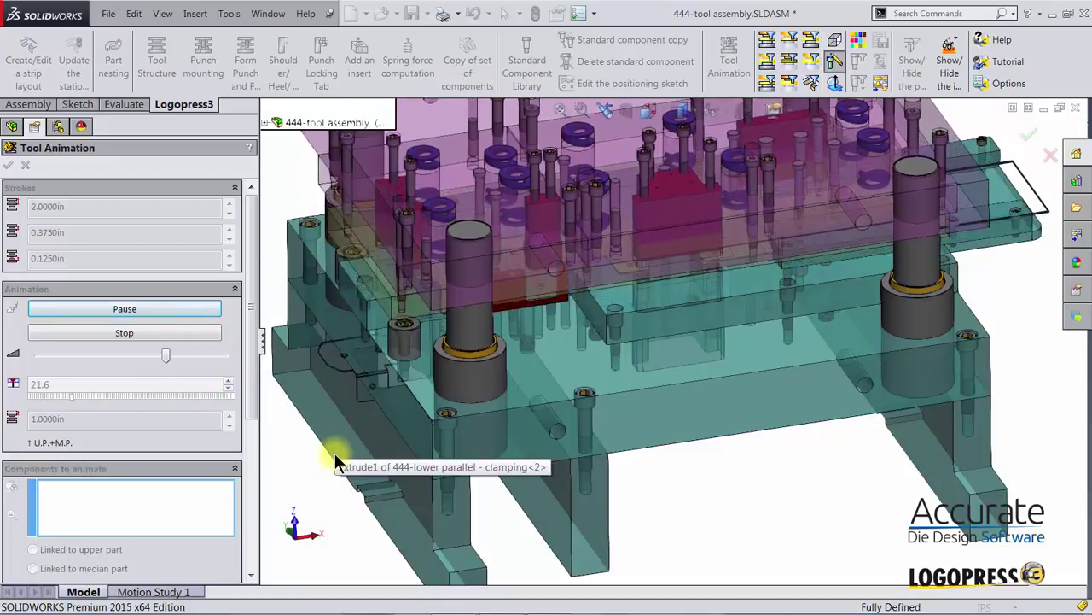
click(163, 335)
Run the dynamic interference detection on the tool, with hidden components not ignored.
drag(252, 338, 254, 507)
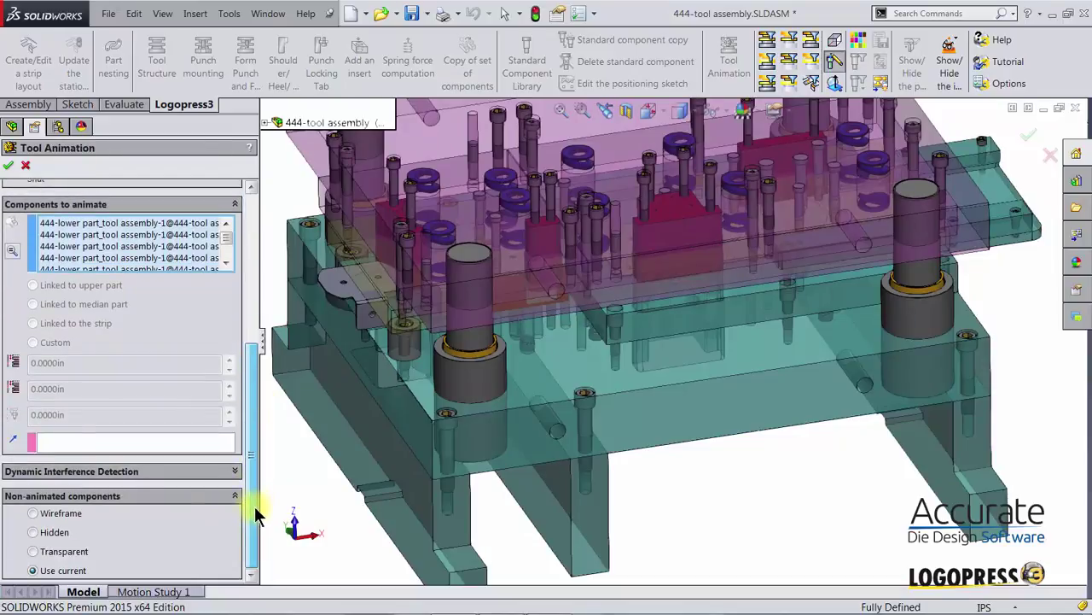
click(93, 471)
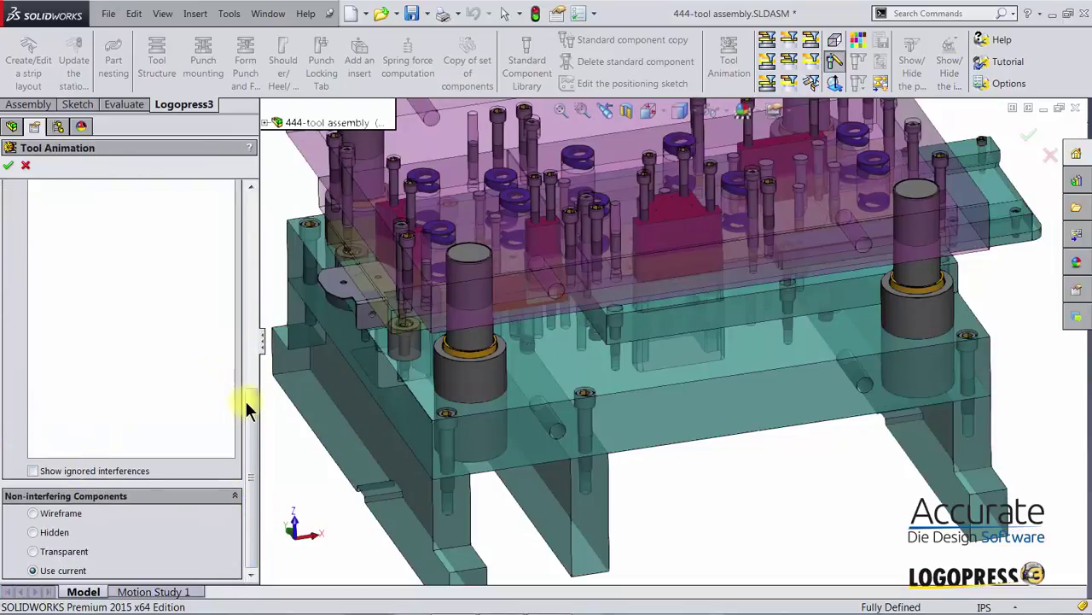
drag(245, 400, 251, 333)
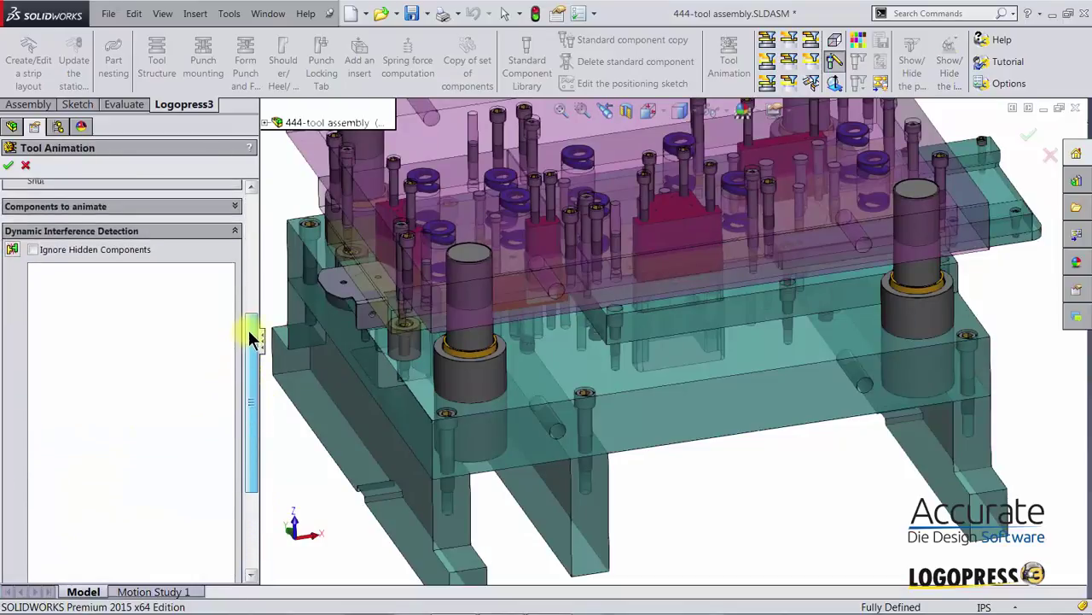
click(12, 261)
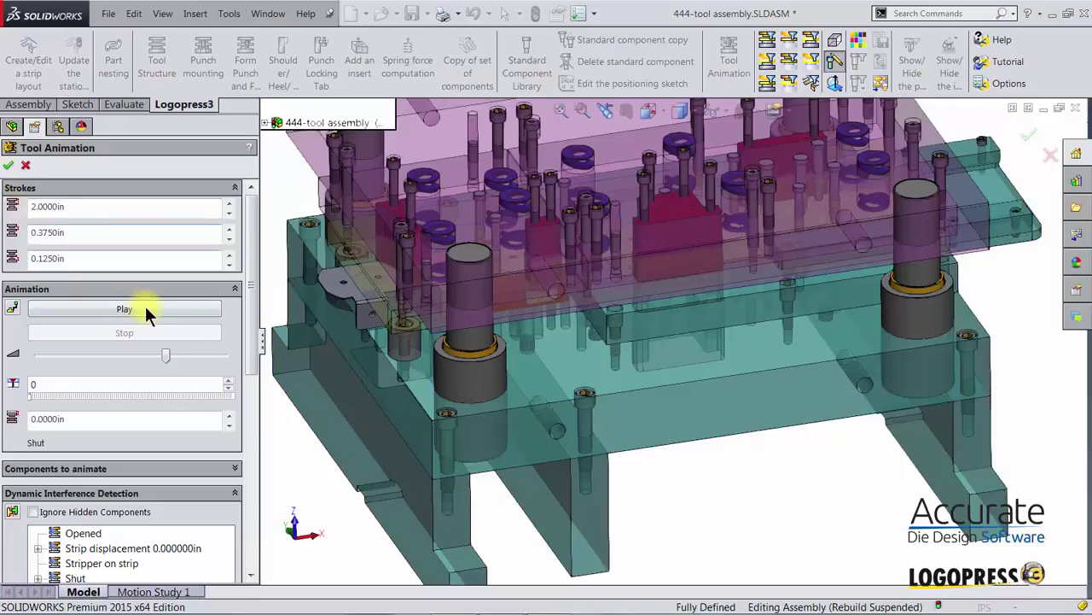
Isolate the strip displacement interference by hiding non-interfering components and inspect the bent dimple tab against the form die's clearance slot.
drag(249, 312, 247, 446)
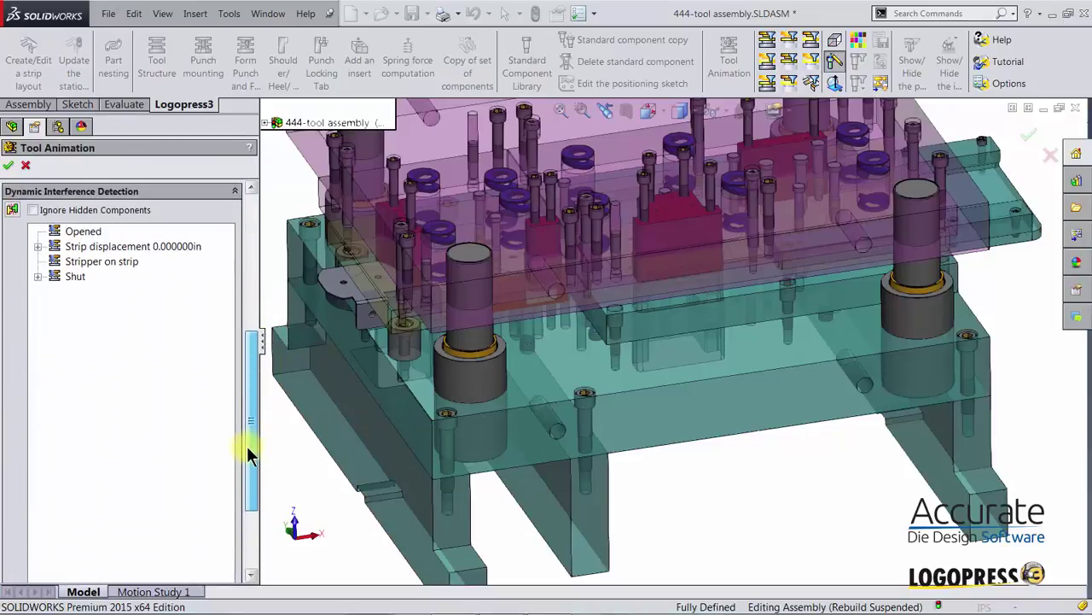
click(37, 249)
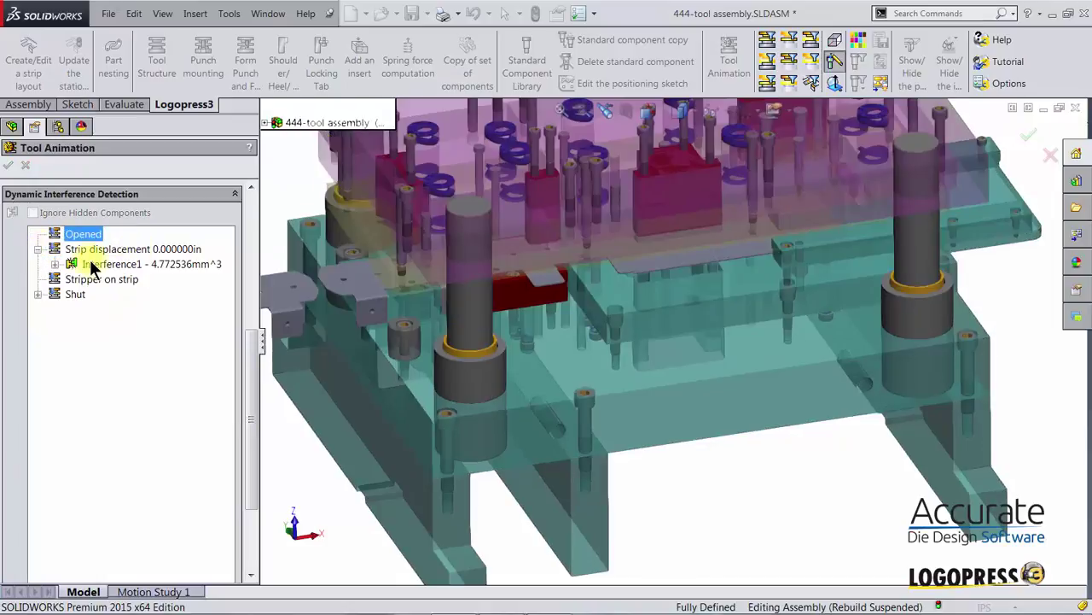
click(158, 264)
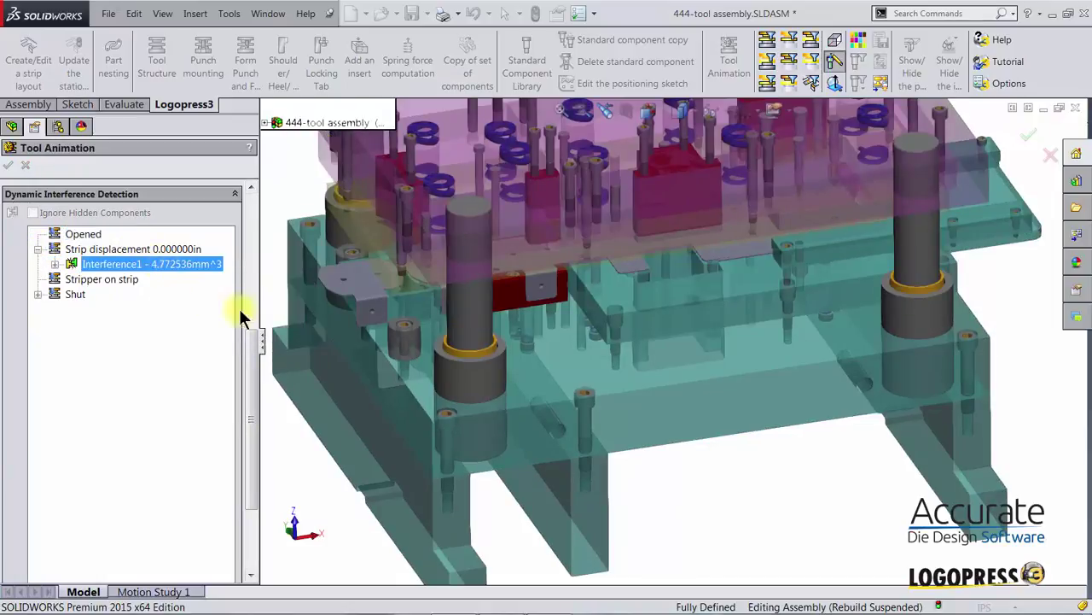
drag(251, 341, 254, 441)
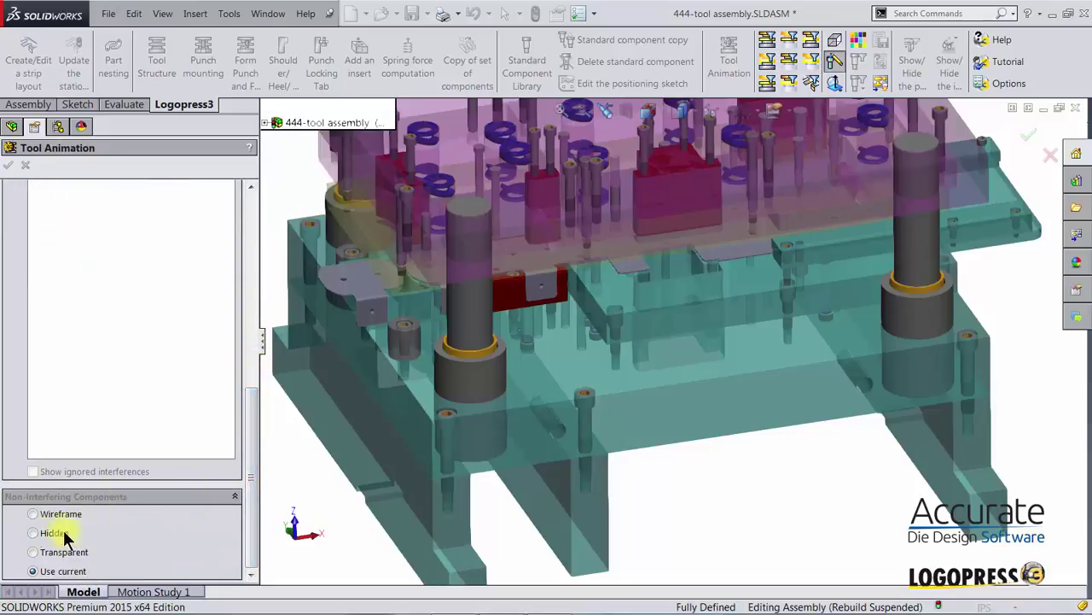
click(32, 533)
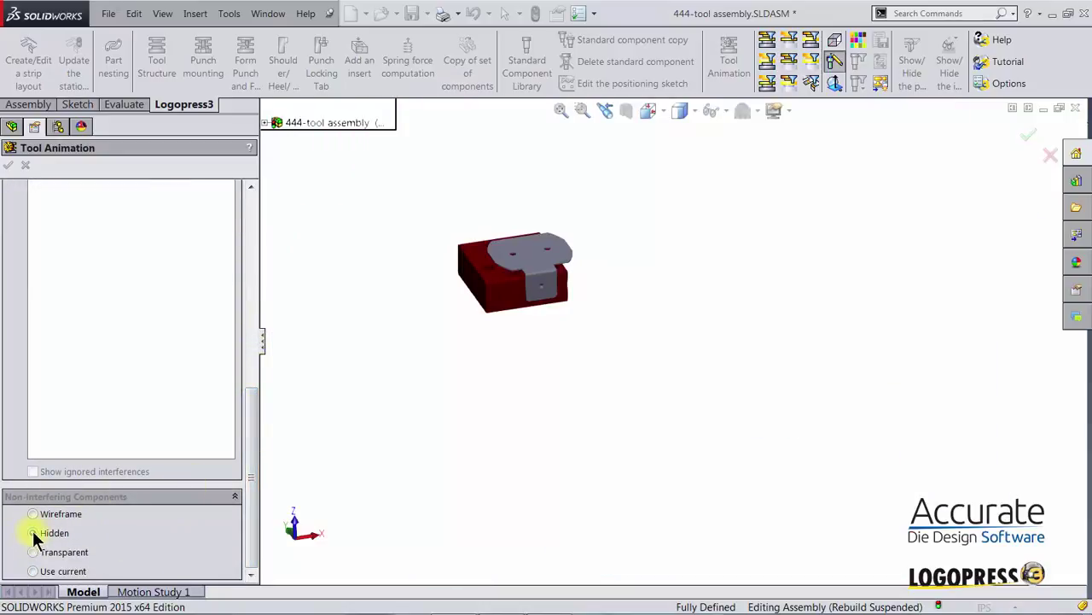
scroll(589, 308, down, 5)
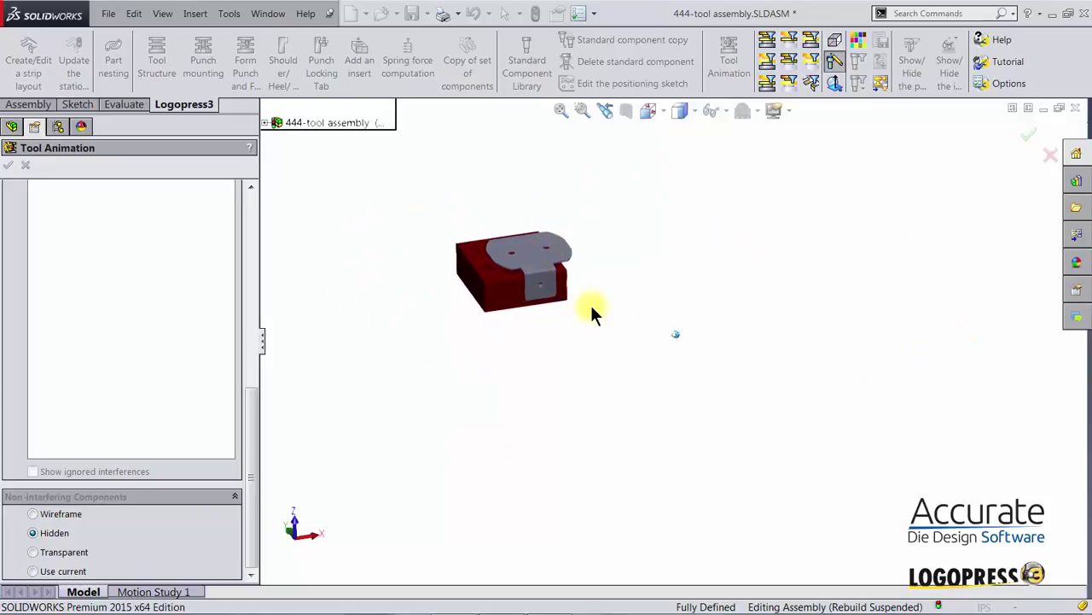
scroll(598, 307, down, 8)
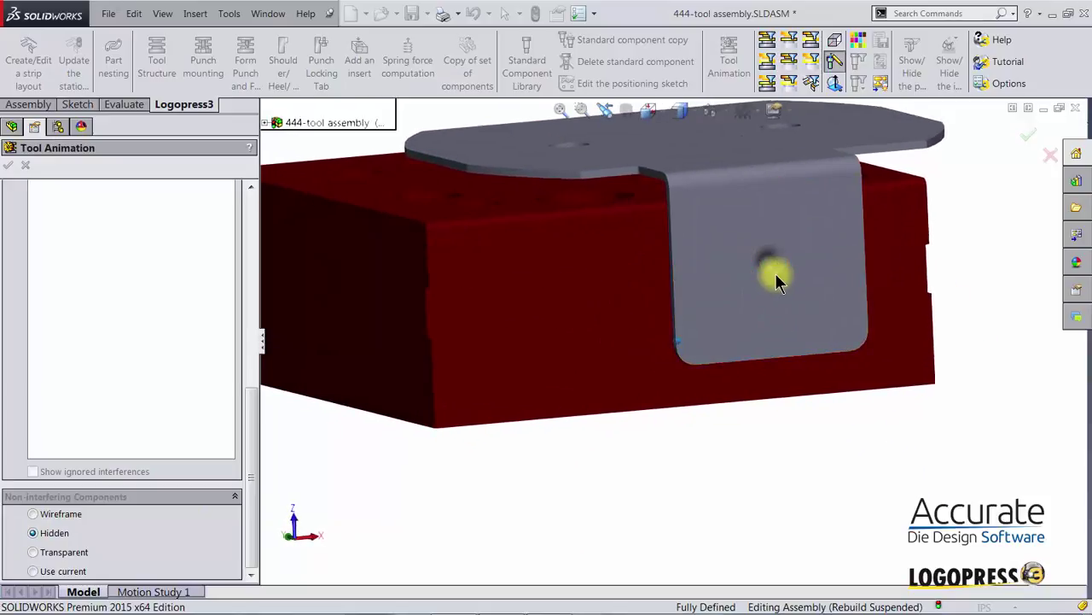
middle_drag(789, 275, 688, 305)
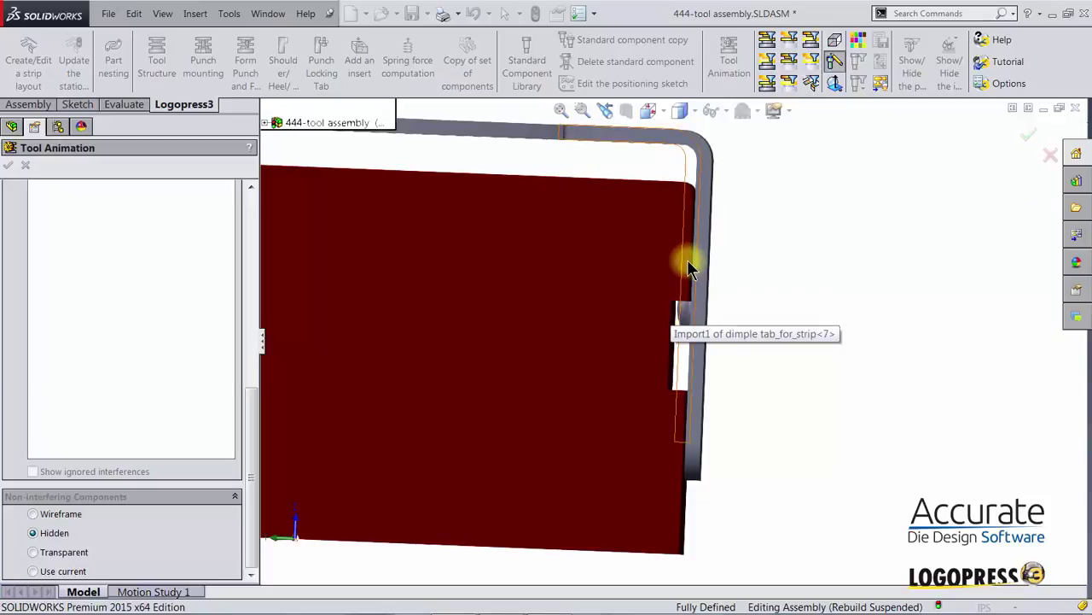
middle_drag(774, 343, 889, 354)
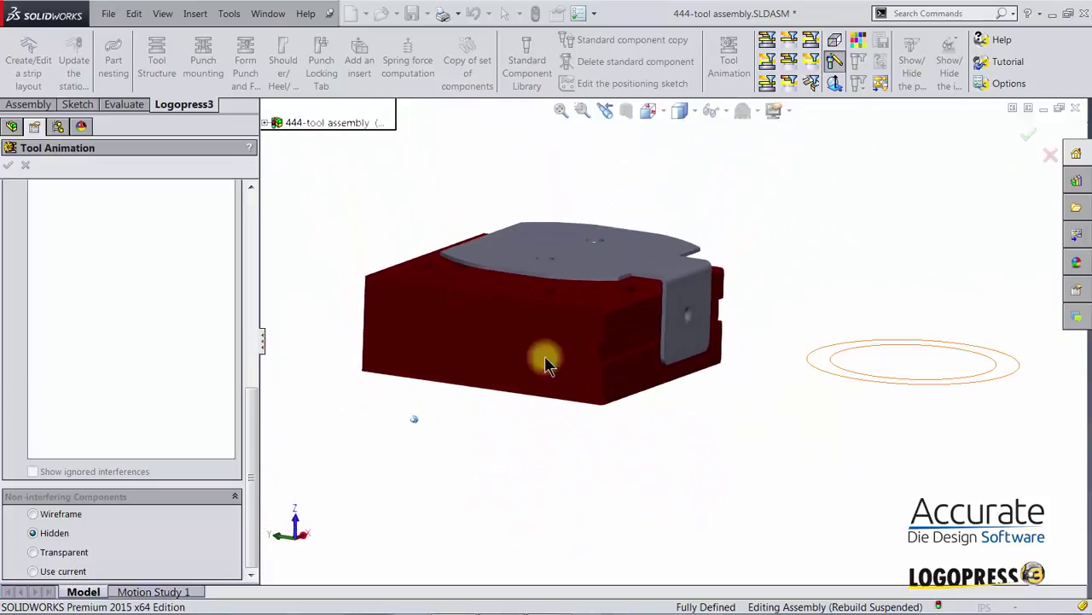
middle_drag(546, 357, 240, 354)
Examine each of the interferences listed for the shut position of the tool.
drag(255, 396, 255, 256)
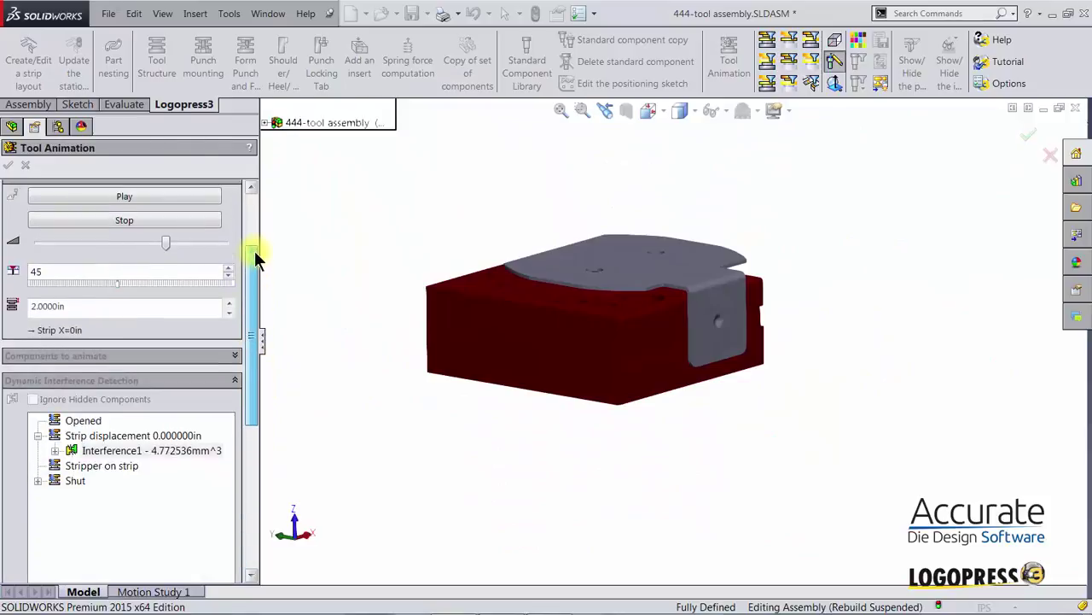
click(38, 481)
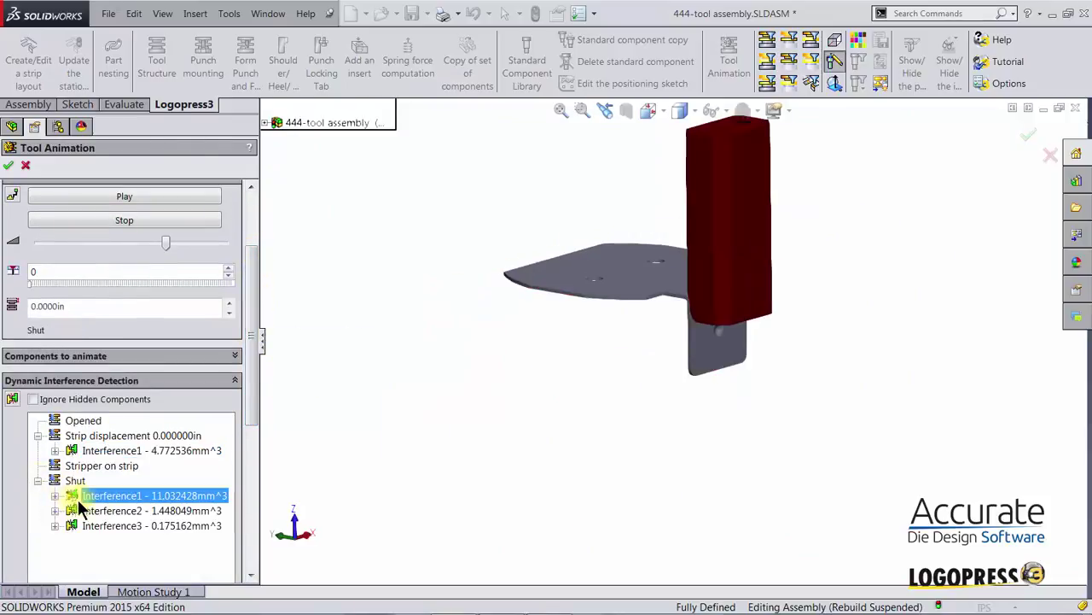
middle_drag(757, 413, 586, 305)
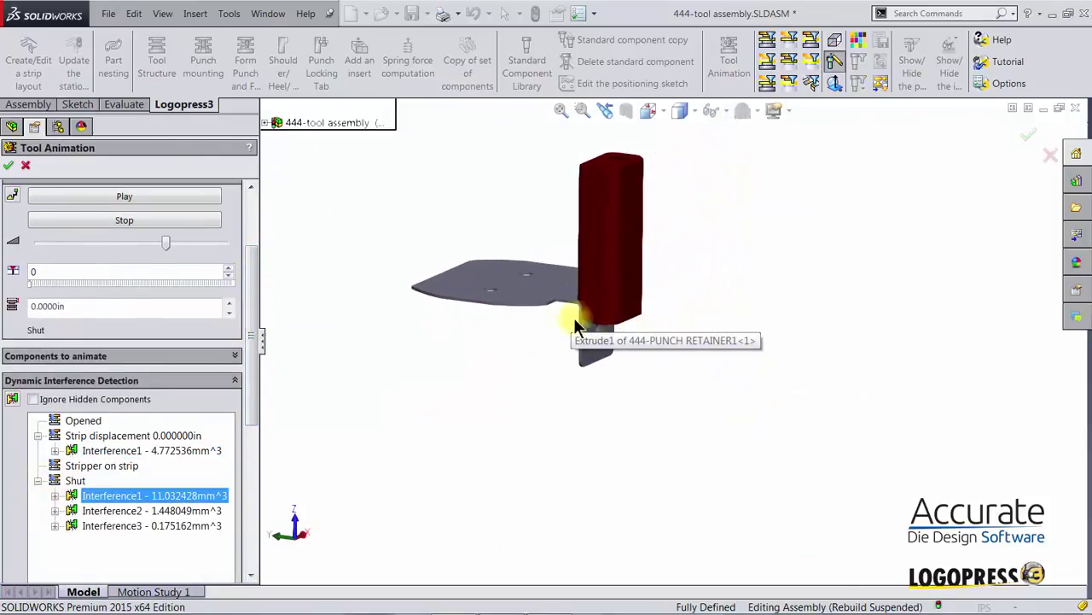
click(73, 512)
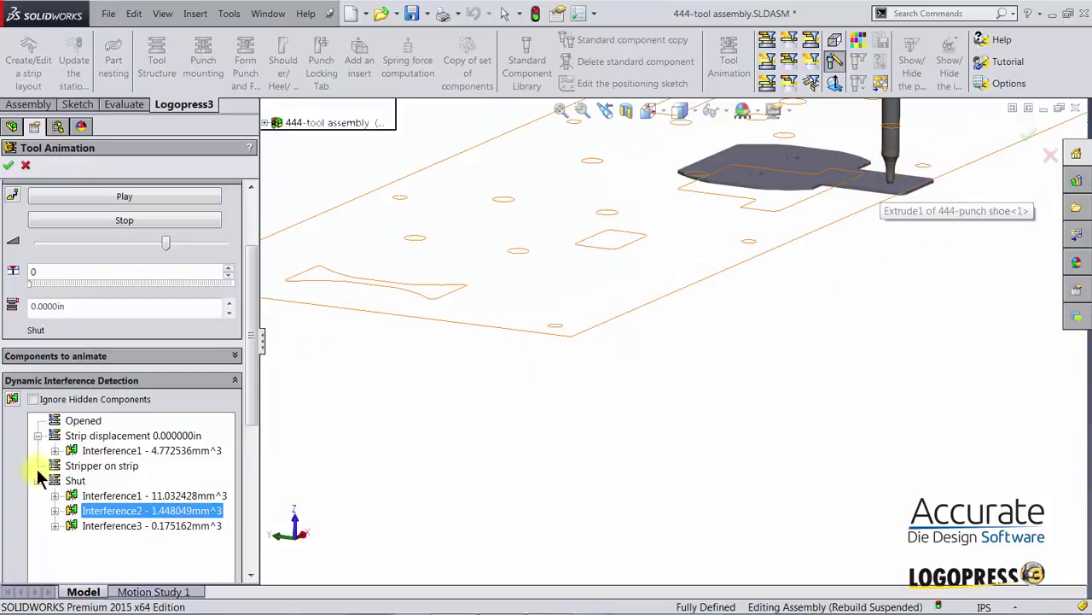
click(71, 523)
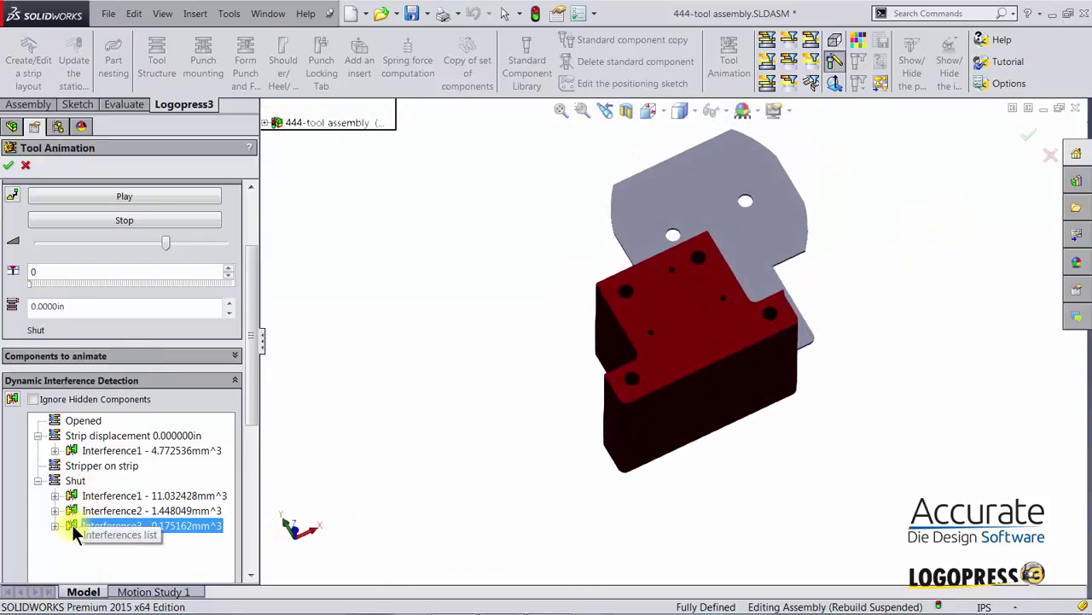
Stop the tool animation and close it with acceptance to return to the full assembly.
drag(253, 392, 263, 340)
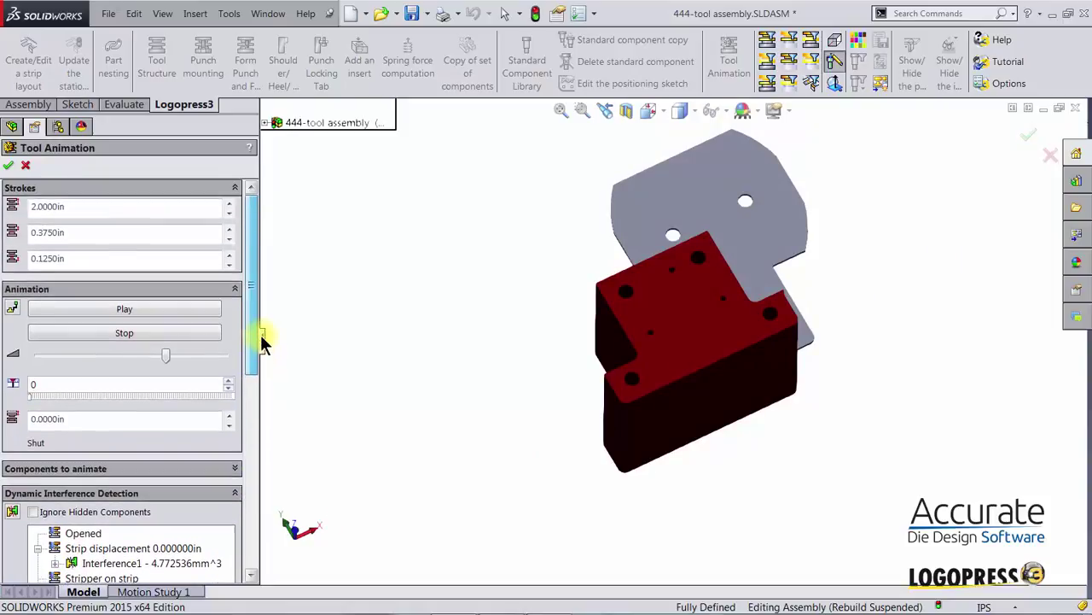
click(132, 333)
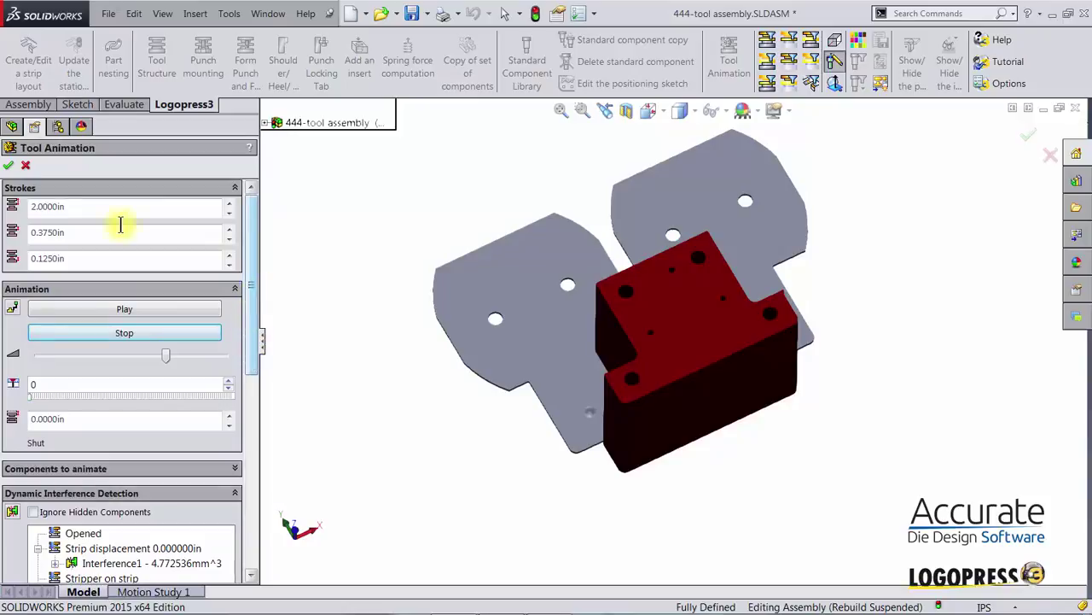
click(11, 165)
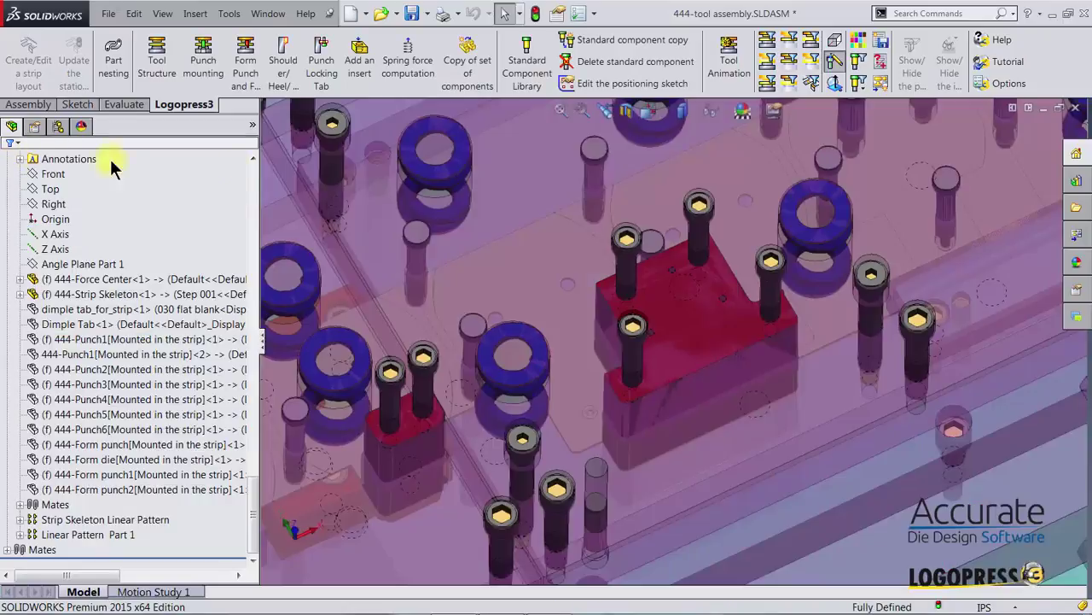
Hide the upper half of the tool and inspect the bent dimple tab against the form die's clearance slot.
scroll(881, 316, up, 3)
middle_drag(882, 316, 772, 201)
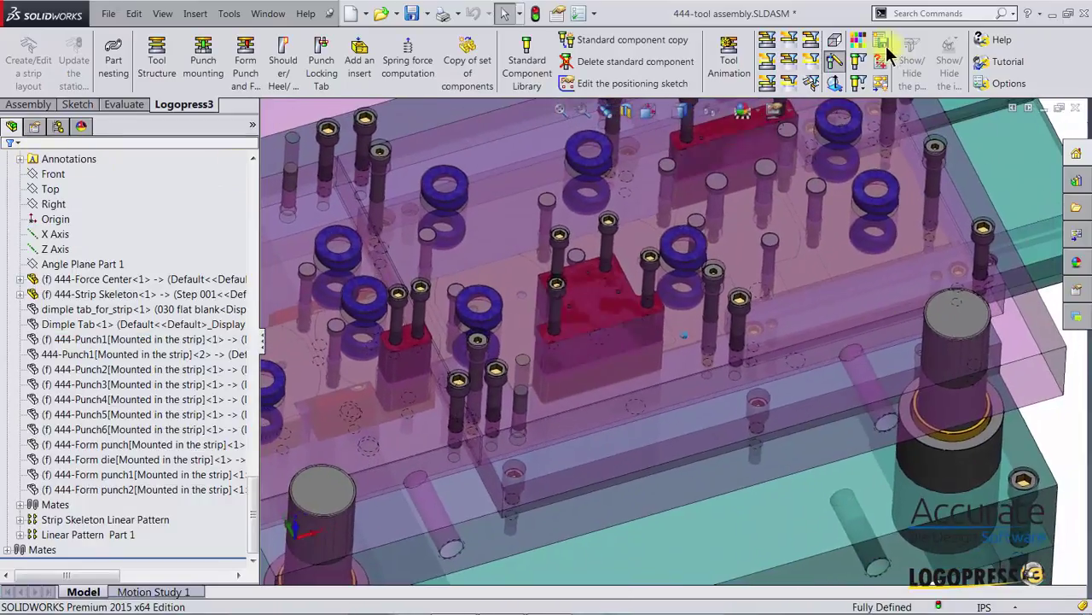
click(771, 65)
scroll(671, 350, down, 5)
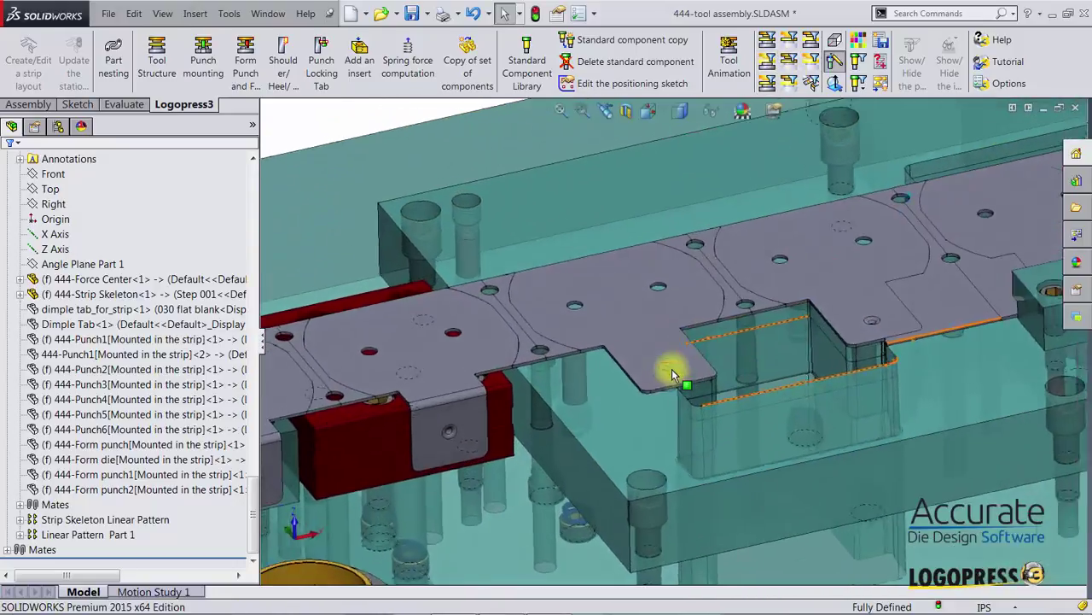
middle_drag(672, 374, 758, 398)
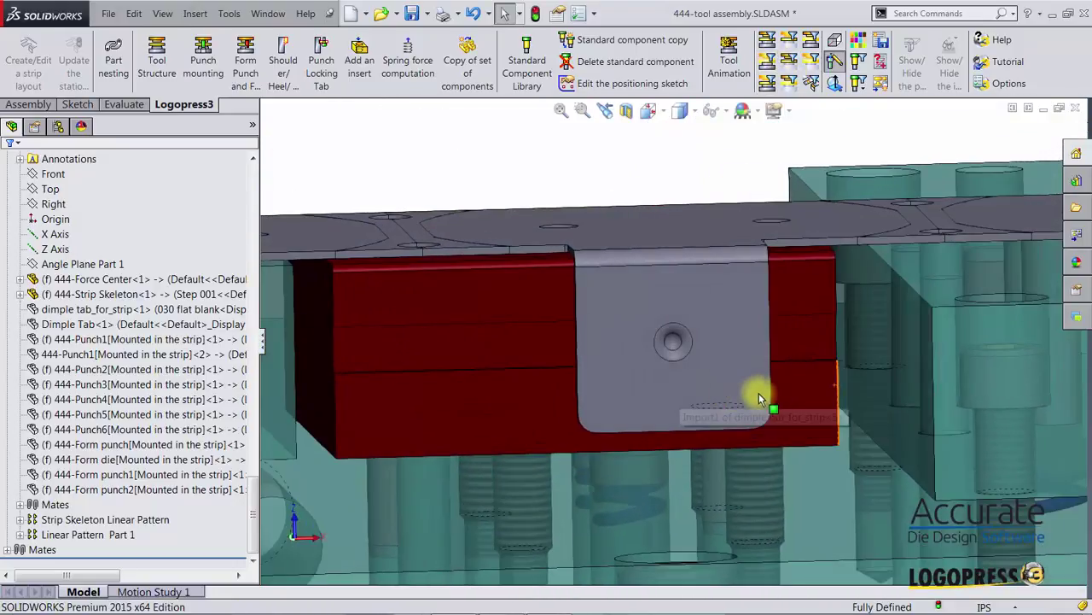
middle_drag(804, 329, 850, 332)
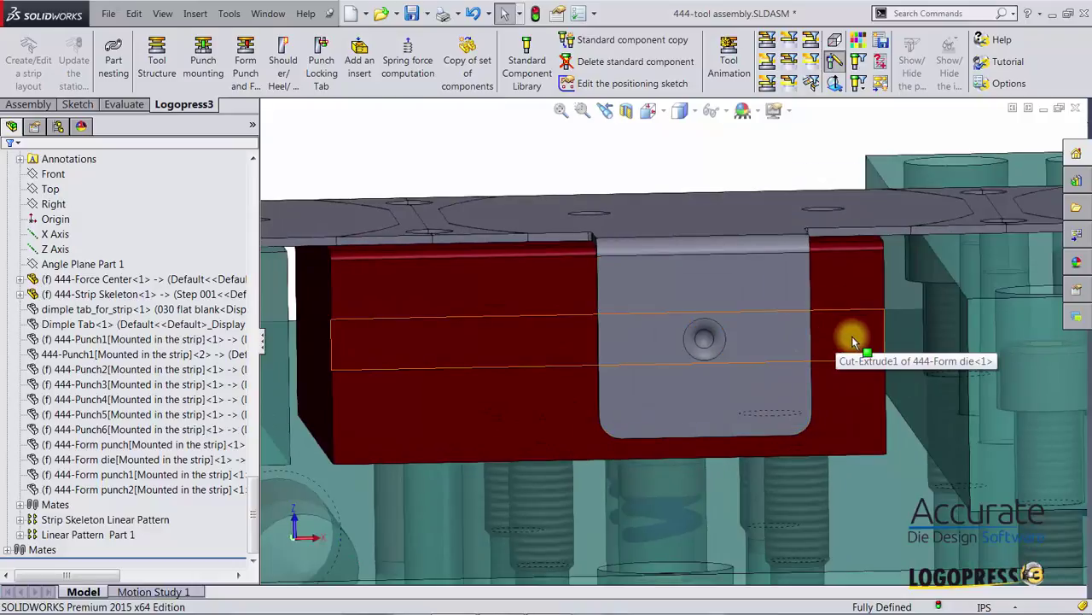
Set the height of the form die's dimple clearance slot to 0.425 in and rebuild.
click(852, 336)
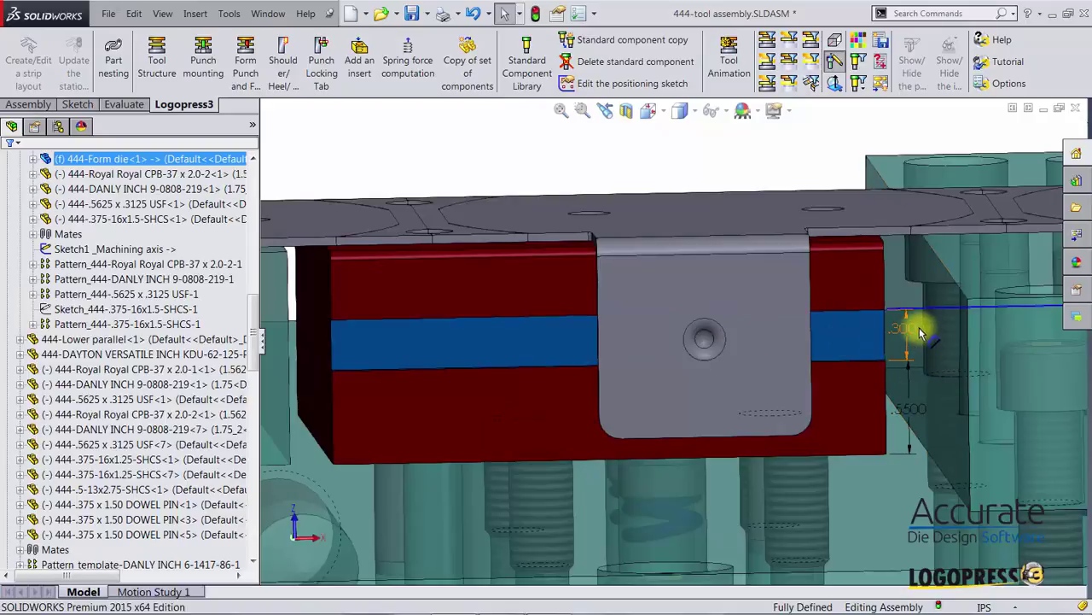
scroll(821, 362, down, 3)
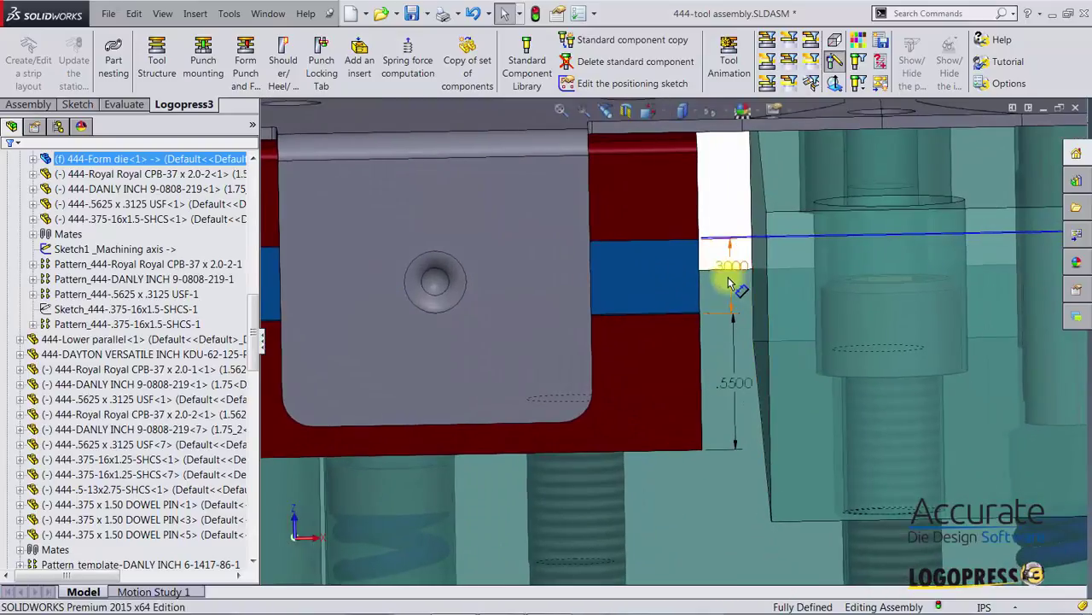
middle_drag(728, 278, 705, 276)
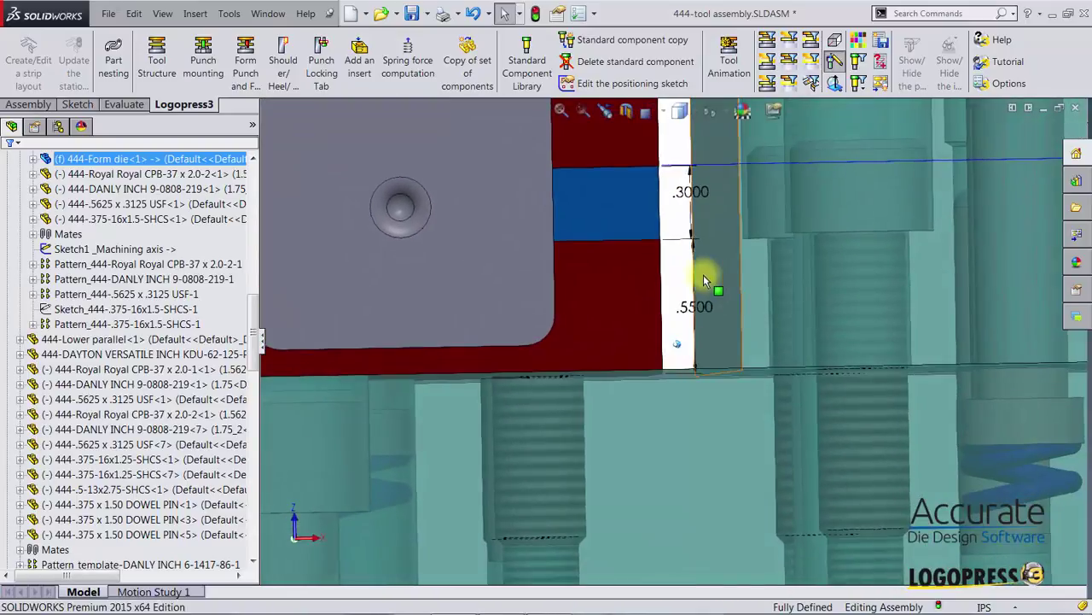
double_click(688, 196)
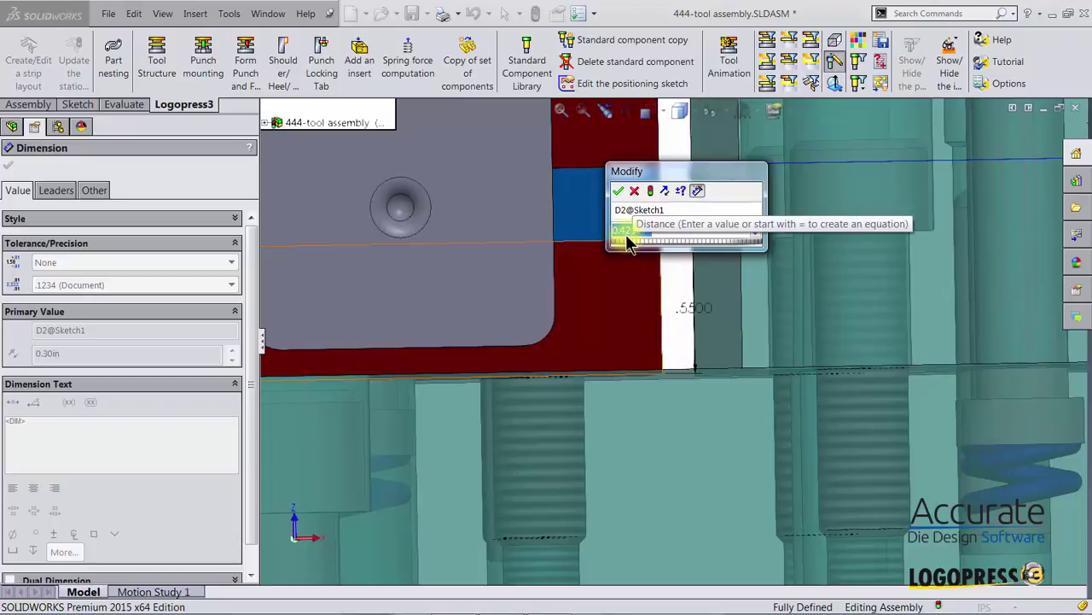
click(651, 194)
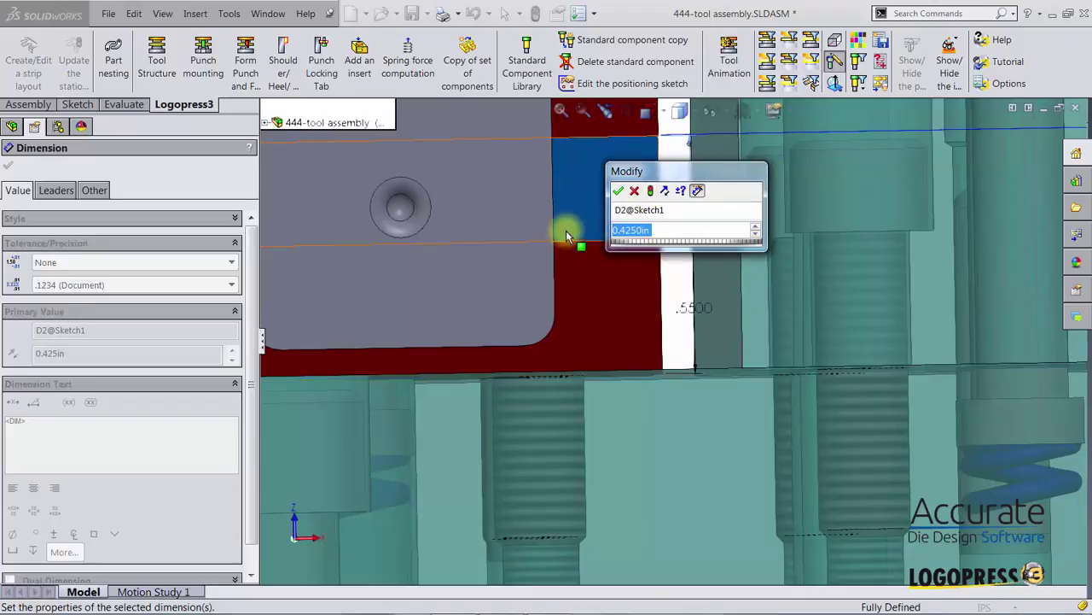
click(619, 191)
click(678, 272)
scroll(738, 286, up, 1)
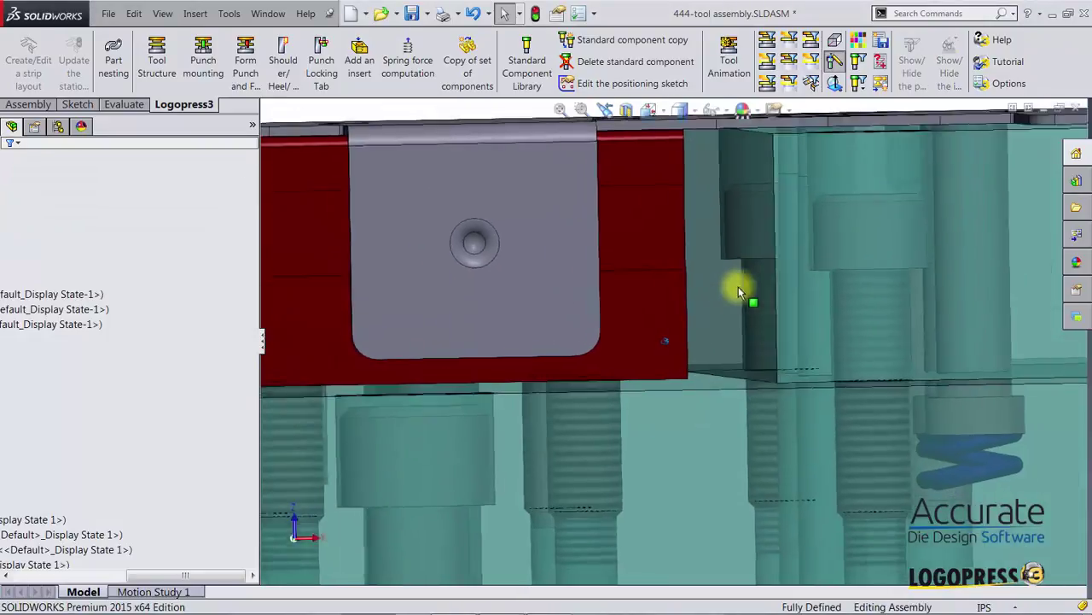
Show the complete tool again, including the upper die components.
scroll(740, 291, up, 5)
middle_drag(757, 298, 787, 249)
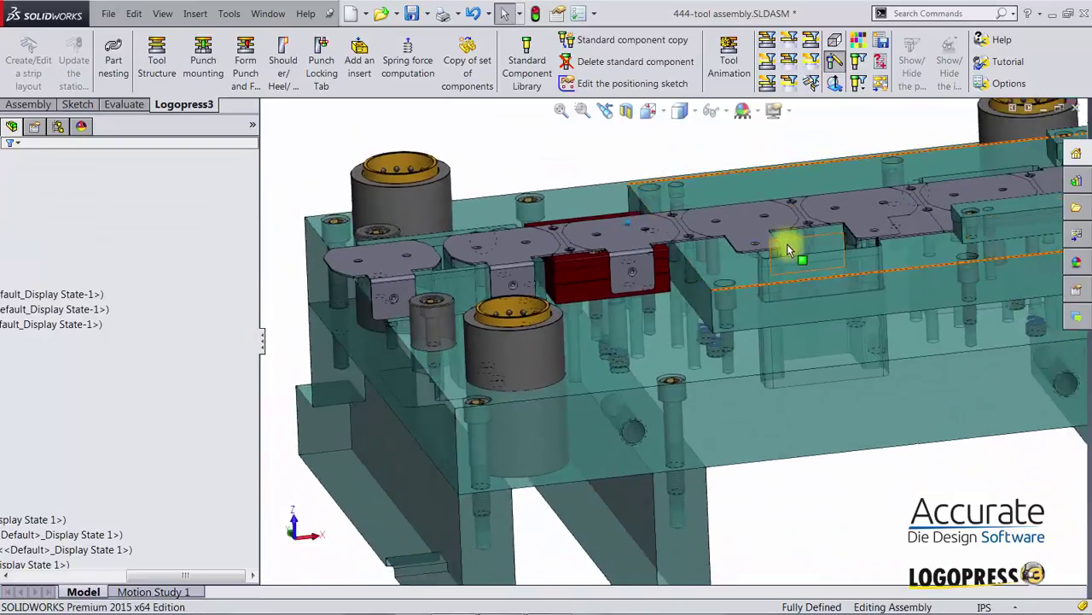
scroll(787, 249, up, 1)
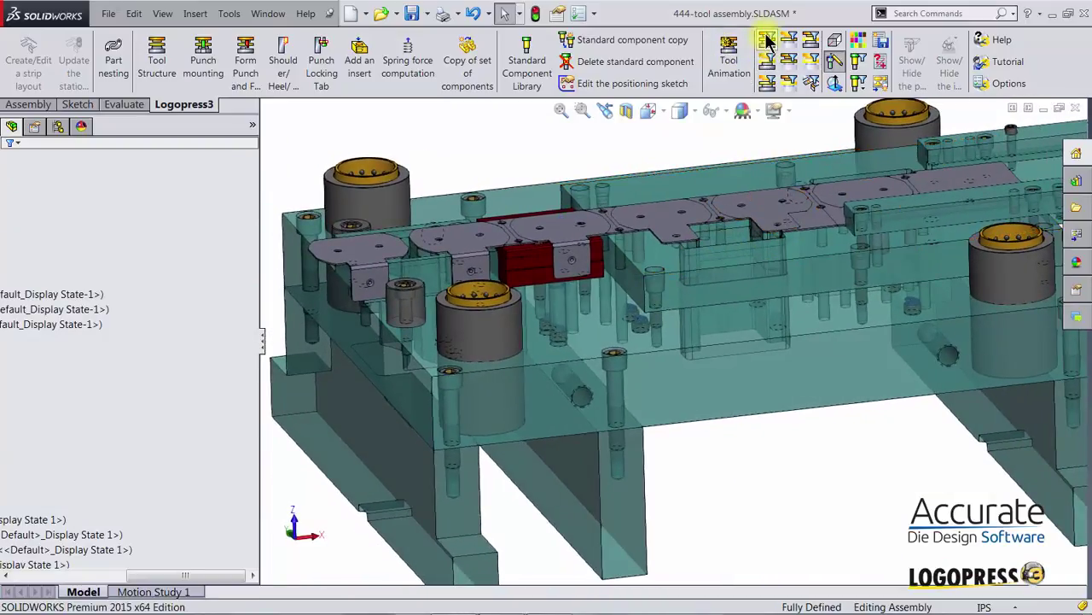
click(766, 40)
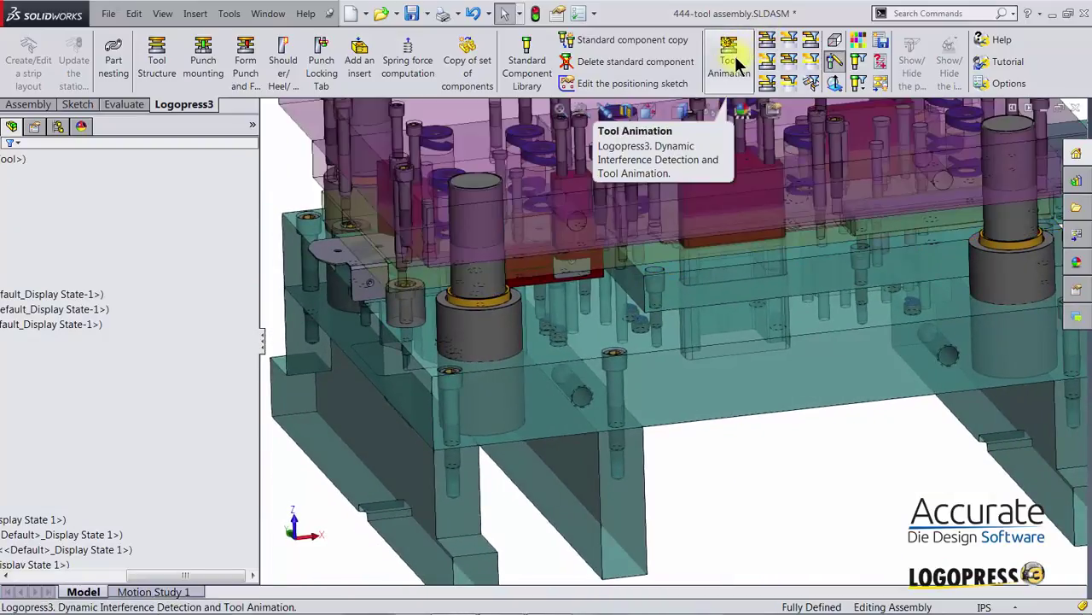
Start Tool Animation, play the press stroke of the die, and stop it.
click(739, 65)
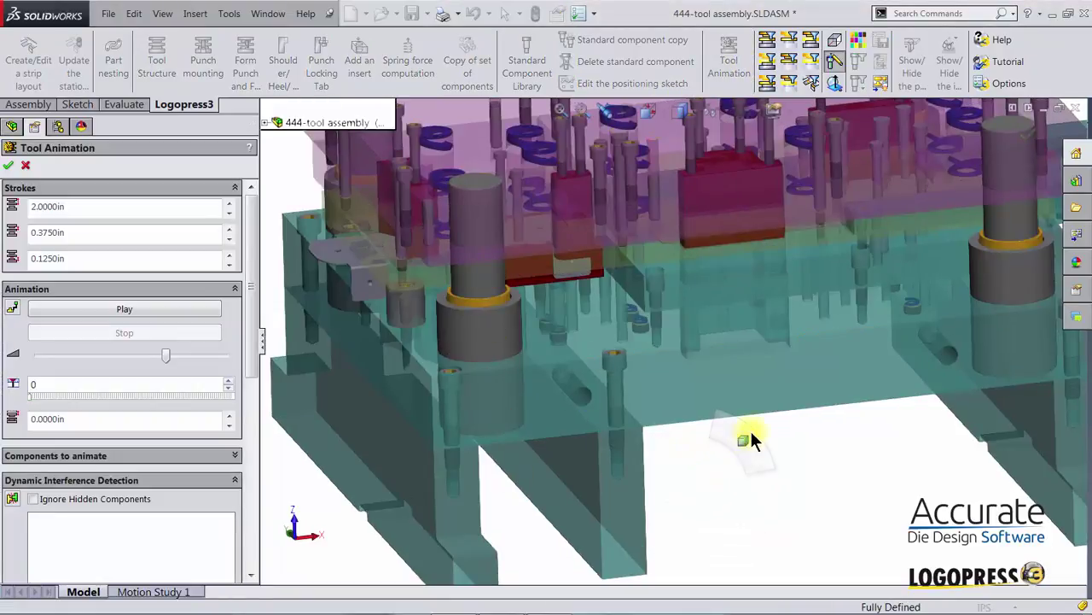
click(69, 308)
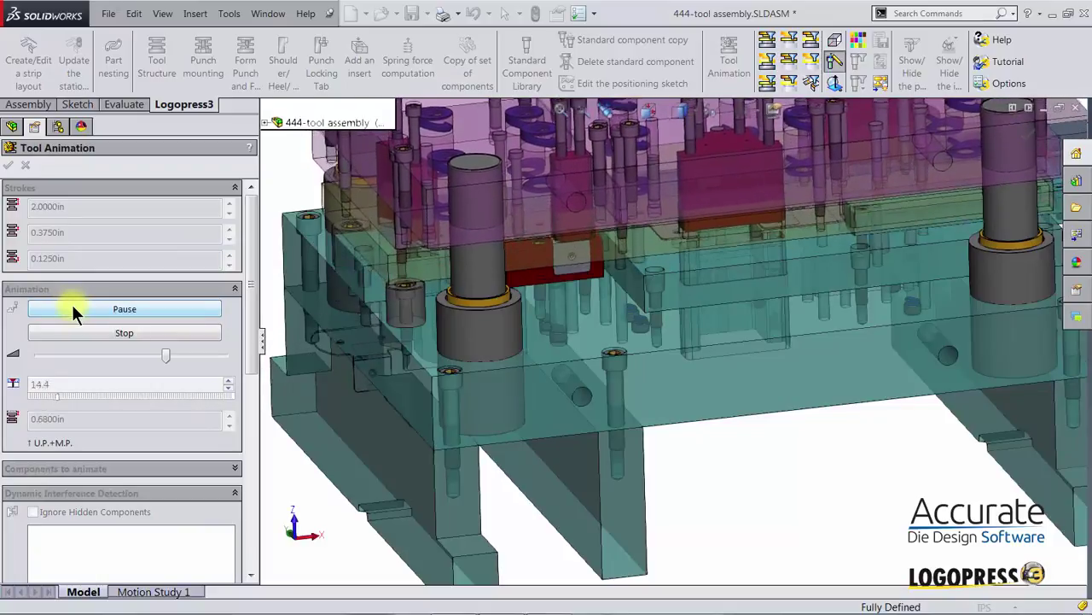
click(107, 333)
Run the dynamic interference detection again on the modified tool, with hidden components included.
drag(253, 317, 254, 439)
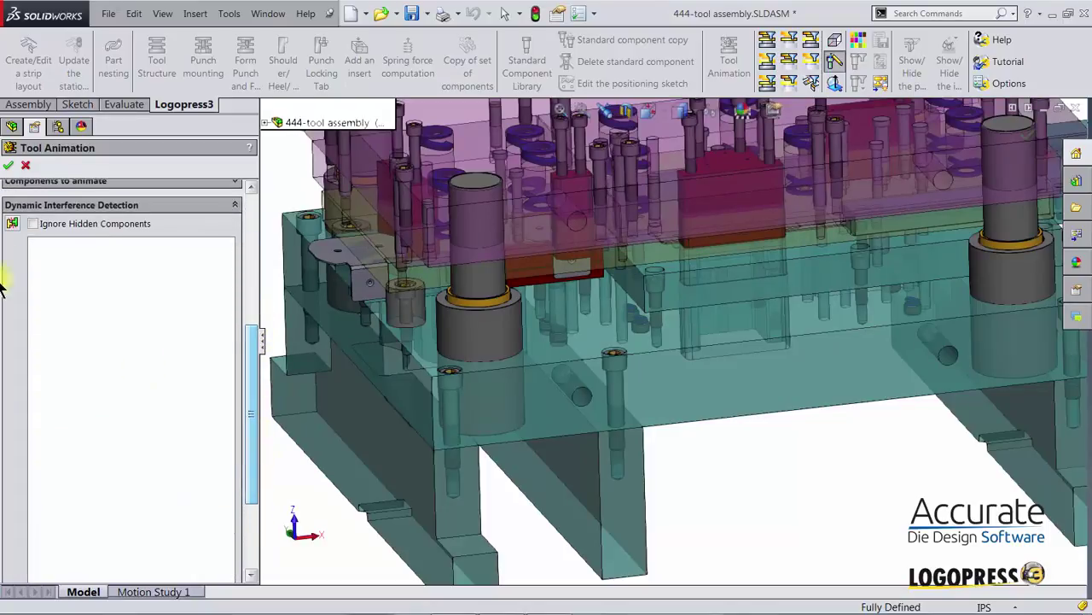
click(13, 226)
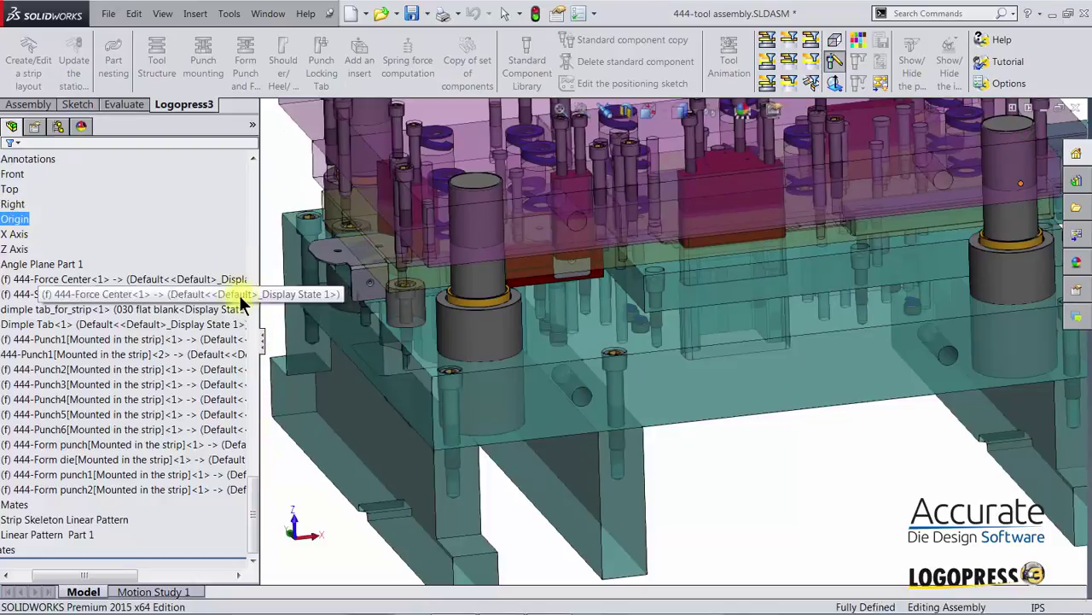
click(239, 295)
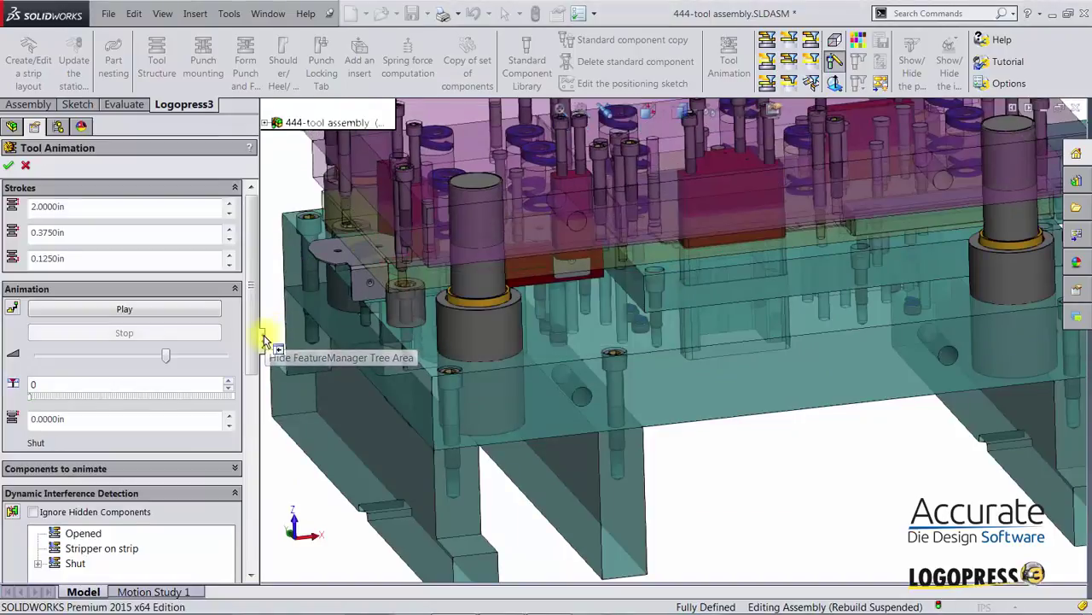
List the interferences of the shut position and set the non-interfering components to Hidden.
drag(253, 341, 243, 437)
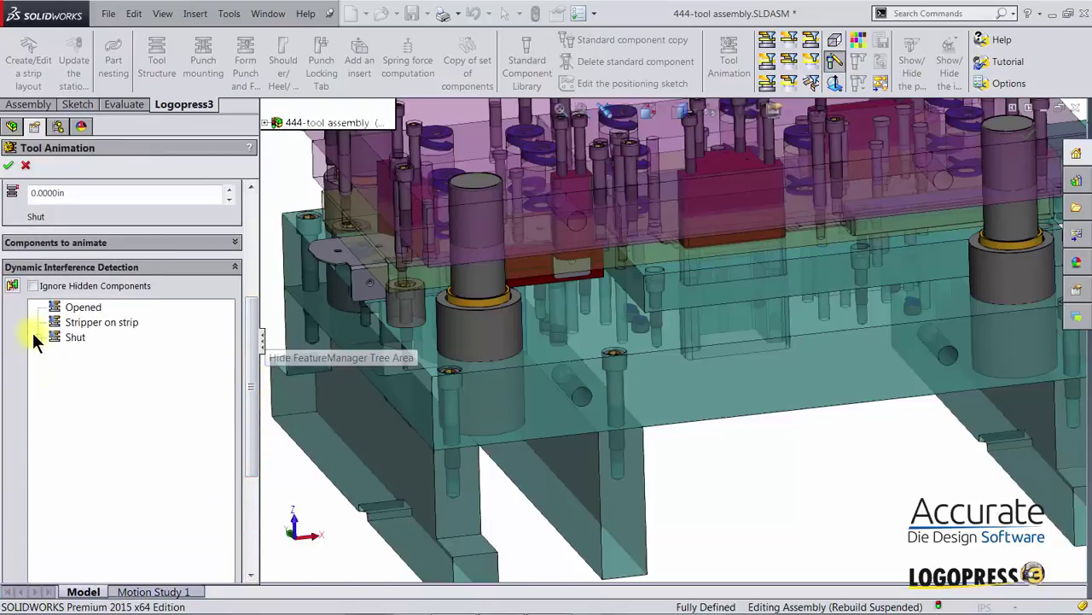
click(37, 337)
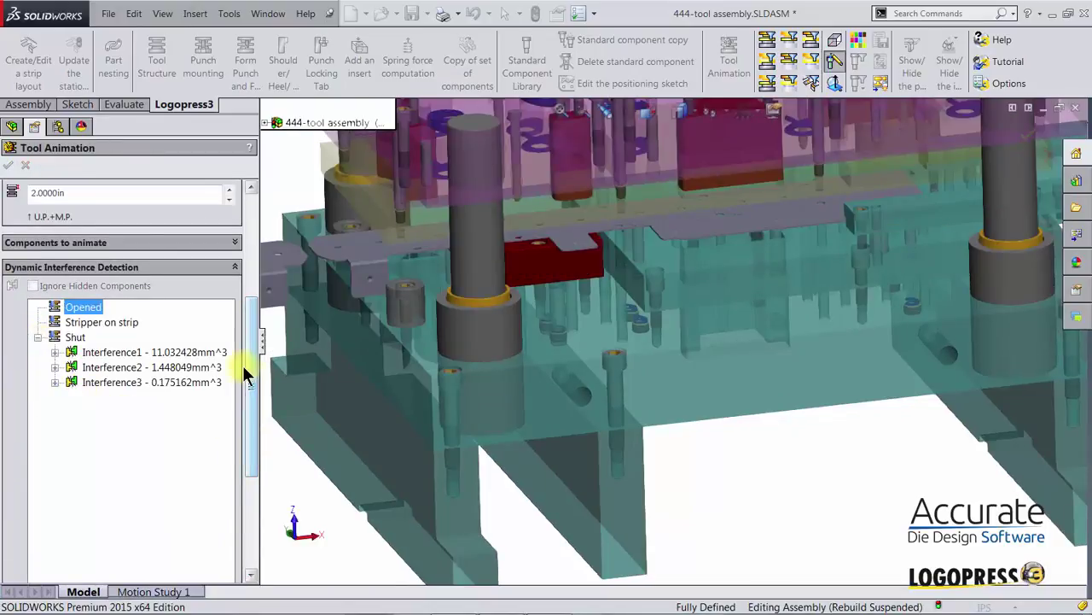
drag(248, 367, 204, 469)
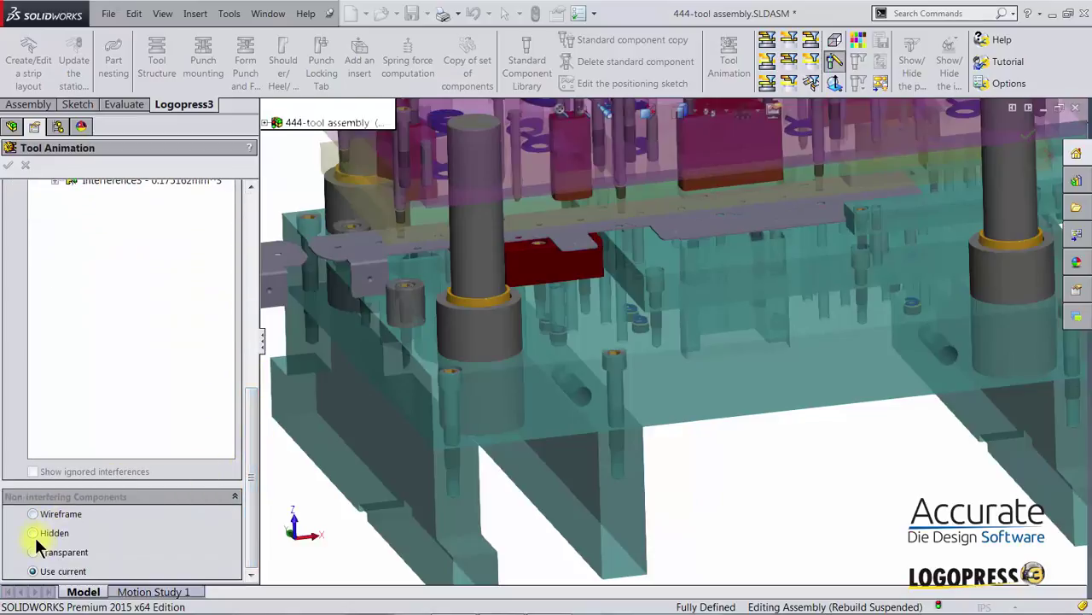
drag(246, 522, 249, 409)
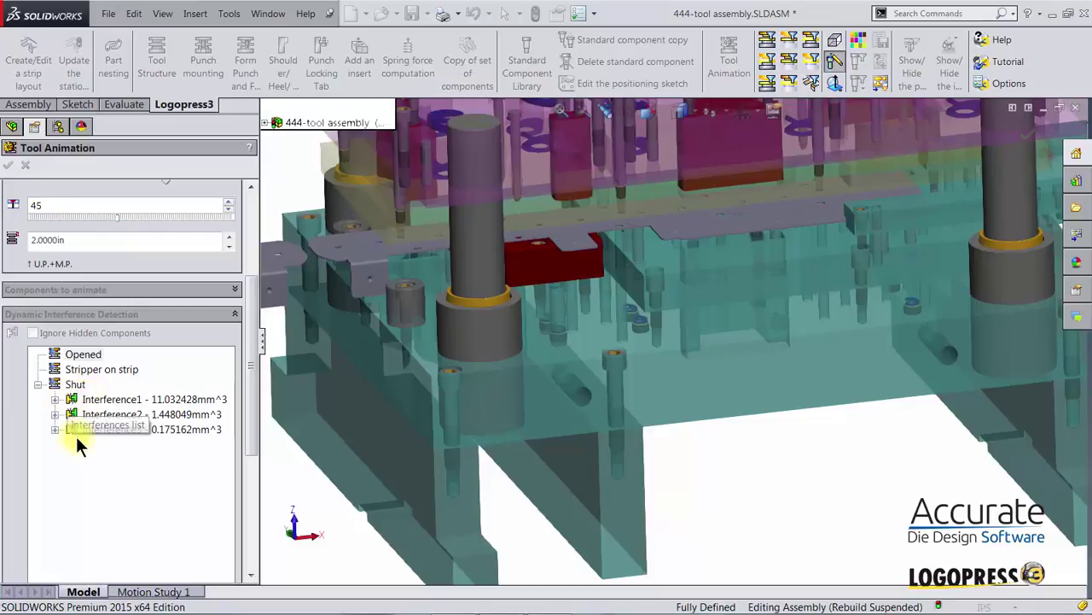
Examine each interference of the shut position, restore the full shut tool view, and accept the tool animation.
click(77, 400)
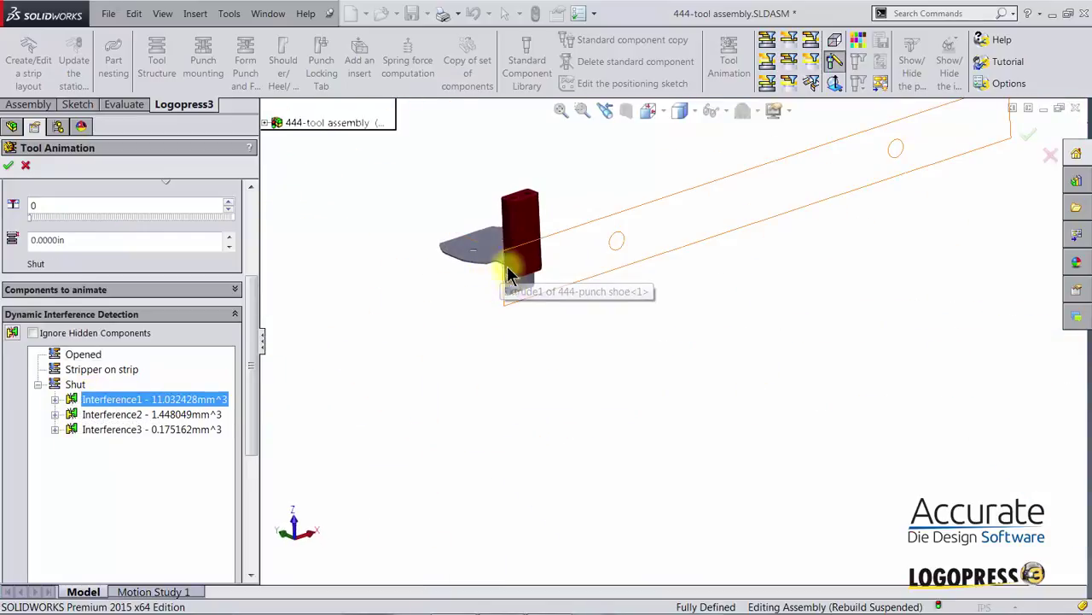
click(81, 415)
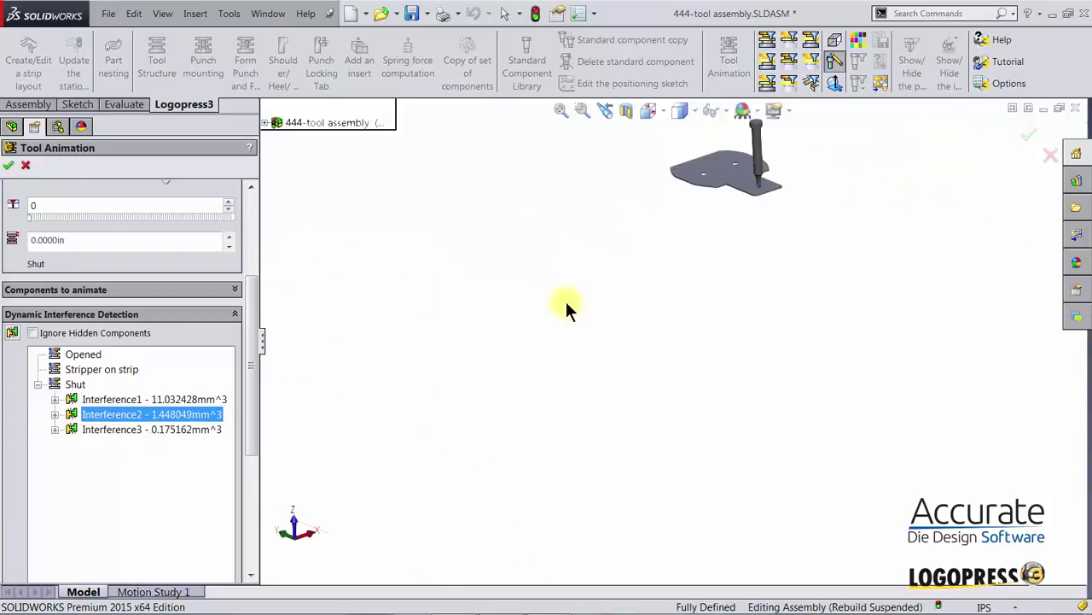
click(72, 429)
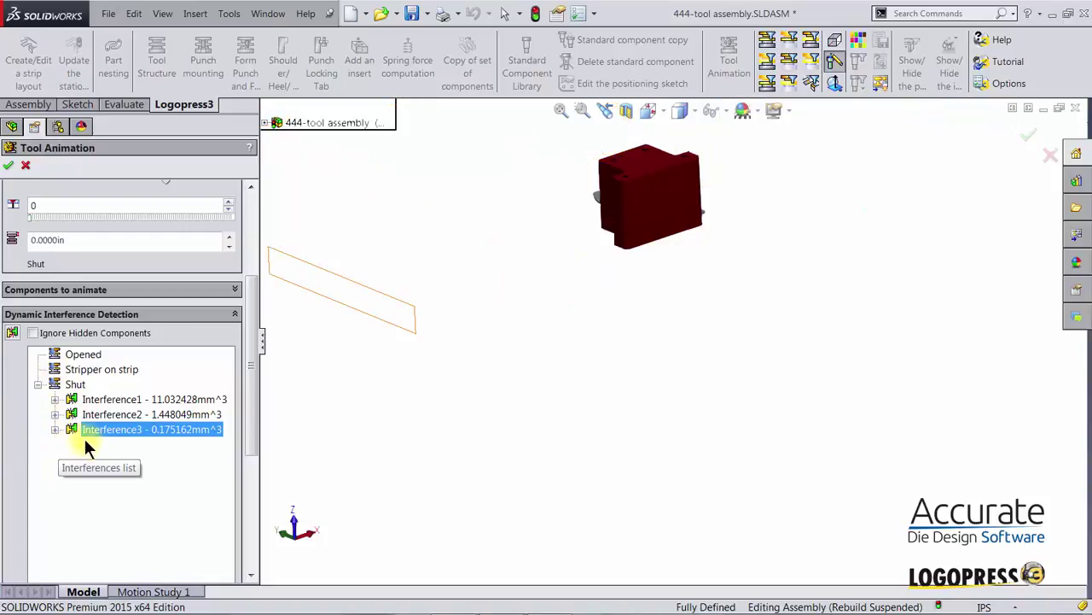
click(38, 384)
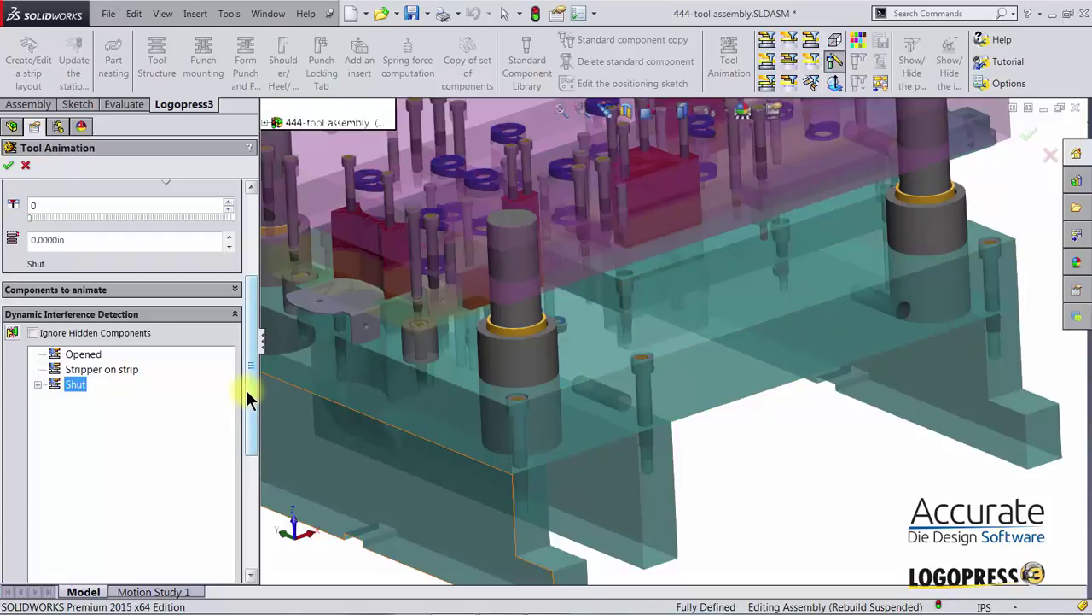
drag(251, 385, 263, 293)
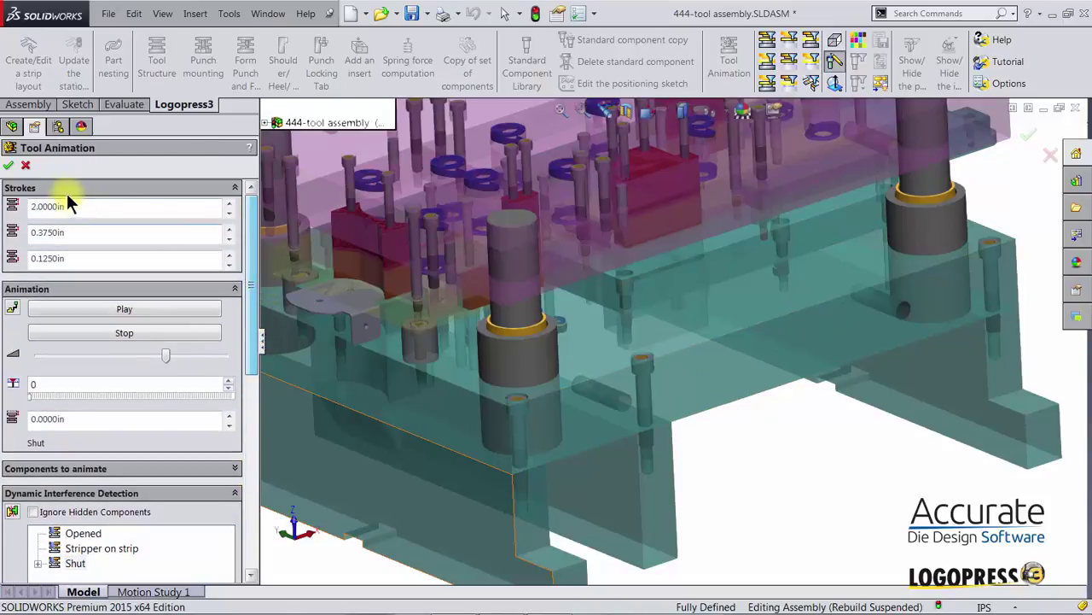
click(7, 165)
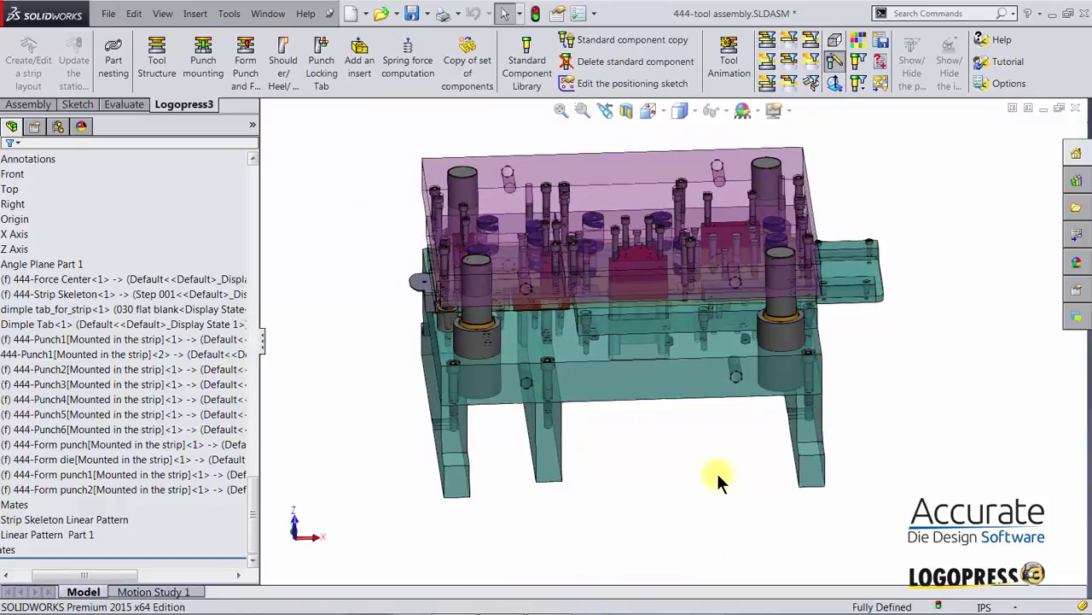
Open the drawing of the form die from the assembly and update its Hole Table1 to the changed model.
scroll(693, 444, down, 6)
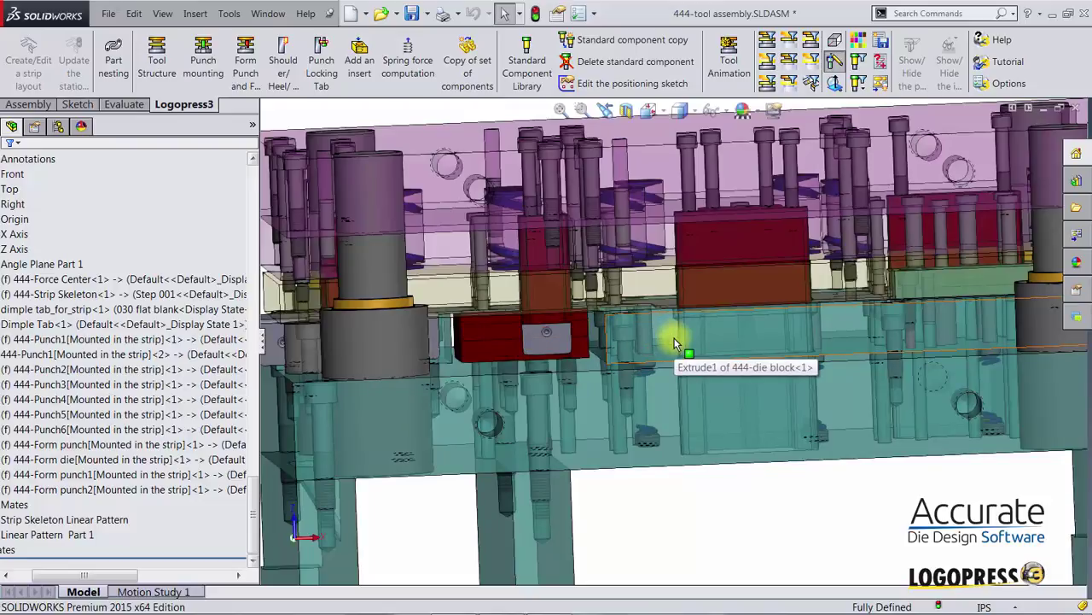
scroll(674, 344, up, 5)
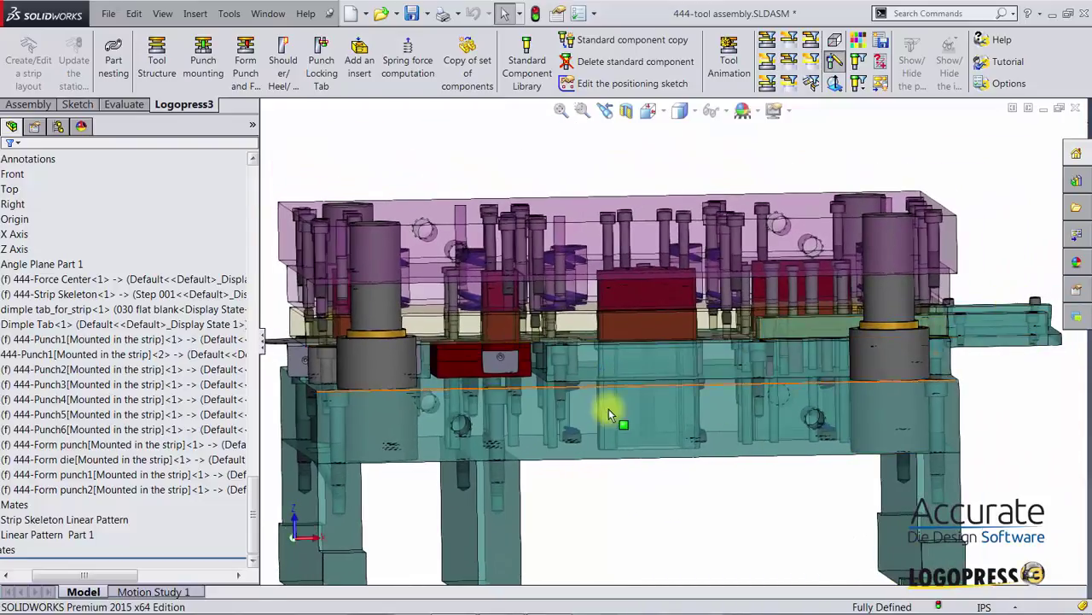
scroll(649, 409, down, 8)
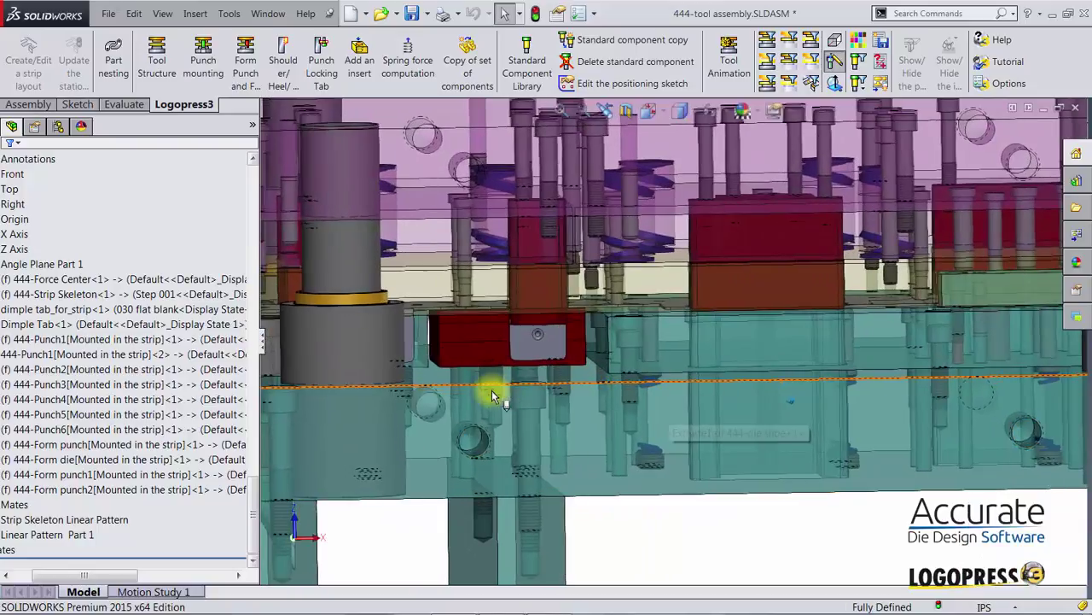
scroll(479, 365, down, 2)
click(446, 356)
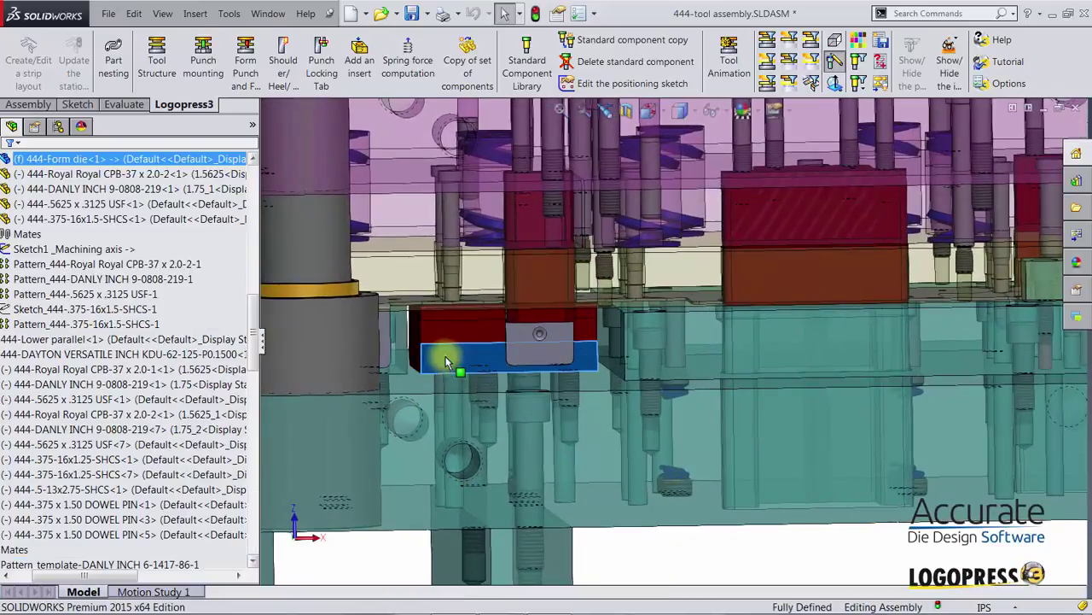
right_click(446, 356)
click(434, 360)
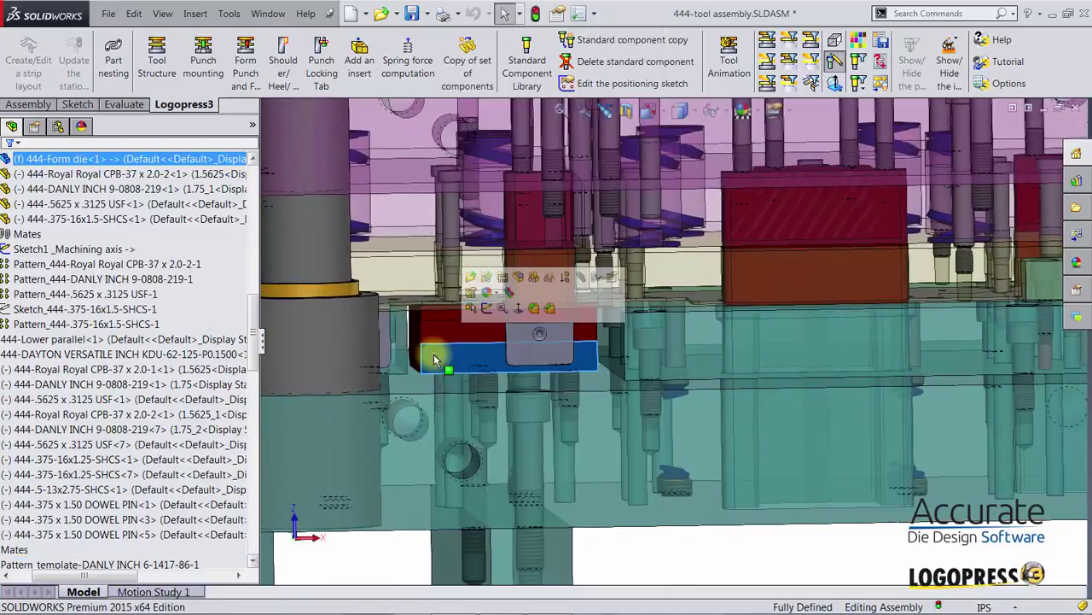
click(504, 284)
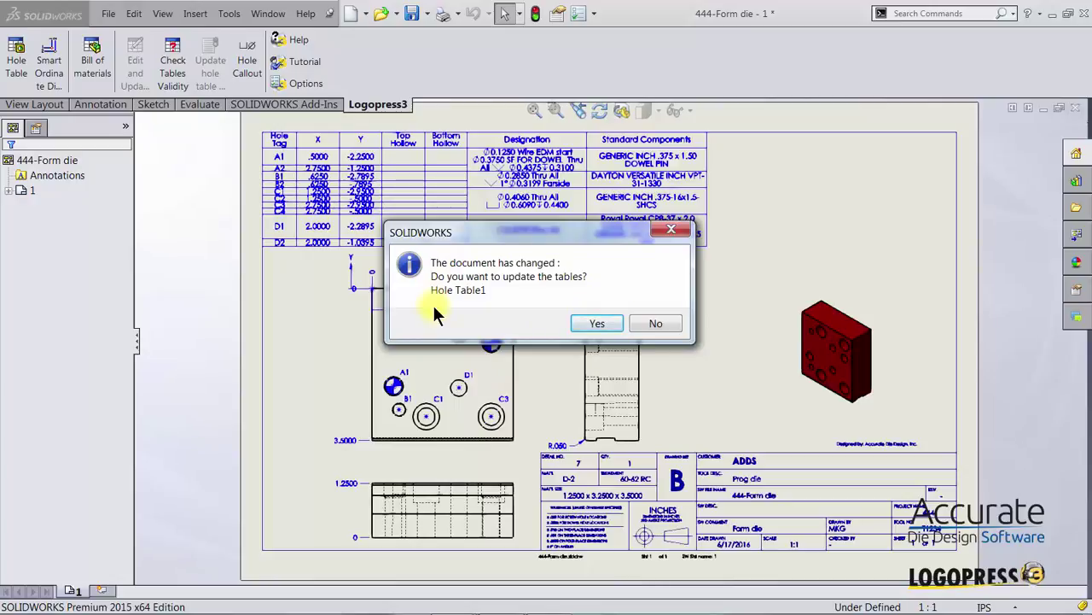
click(602, 325)
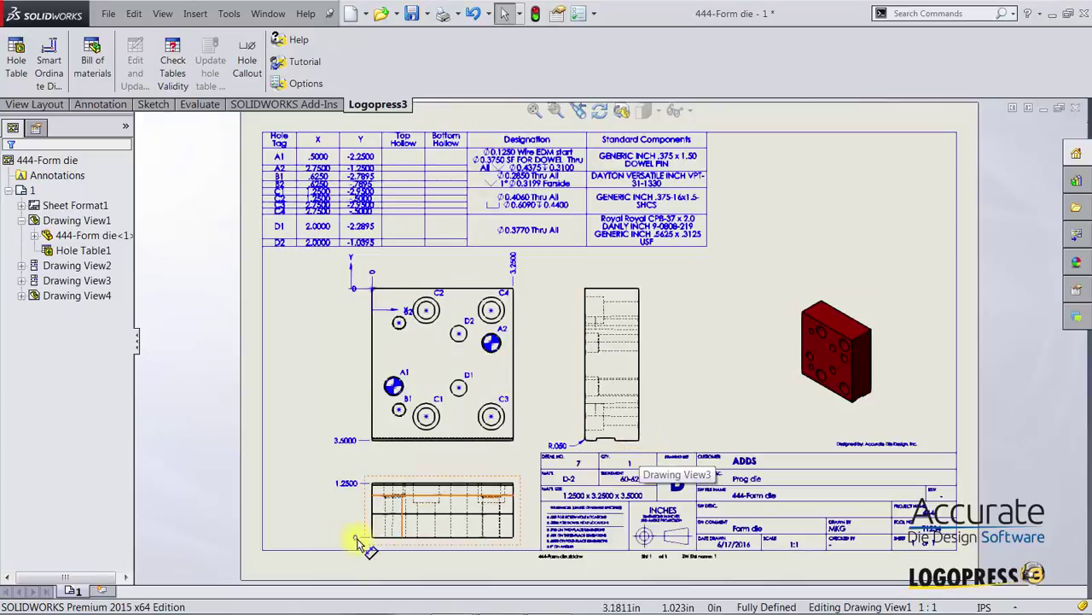
Add the two intermediate horizontal edges of the form die's lower view to its existing vertical ordinate dimensions.
scroll(354, 529, down, 3)
scroll(395, 488, down, 1)
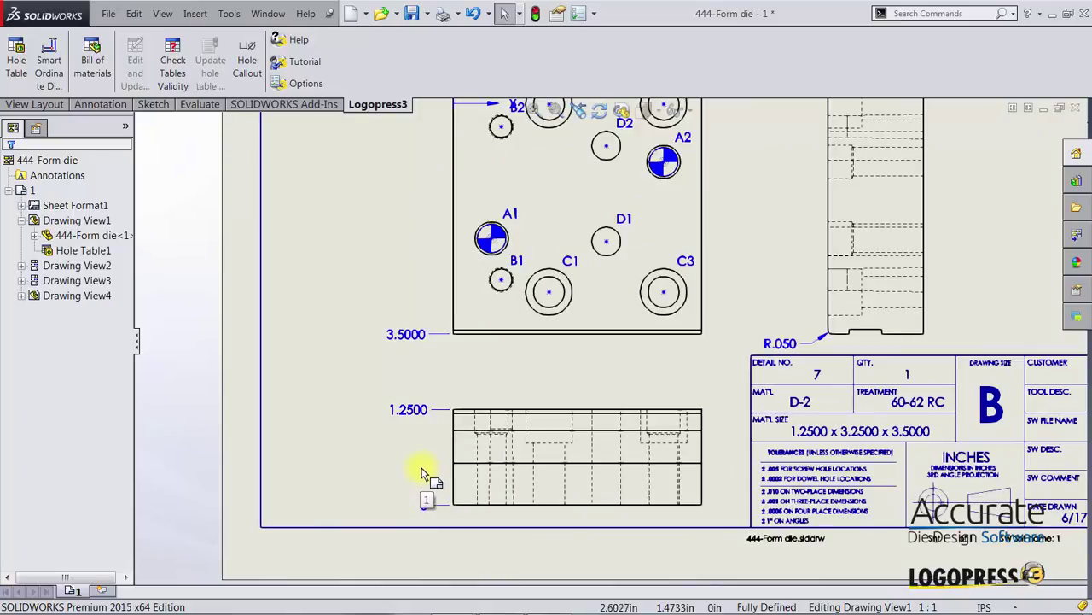
click(421, 474)
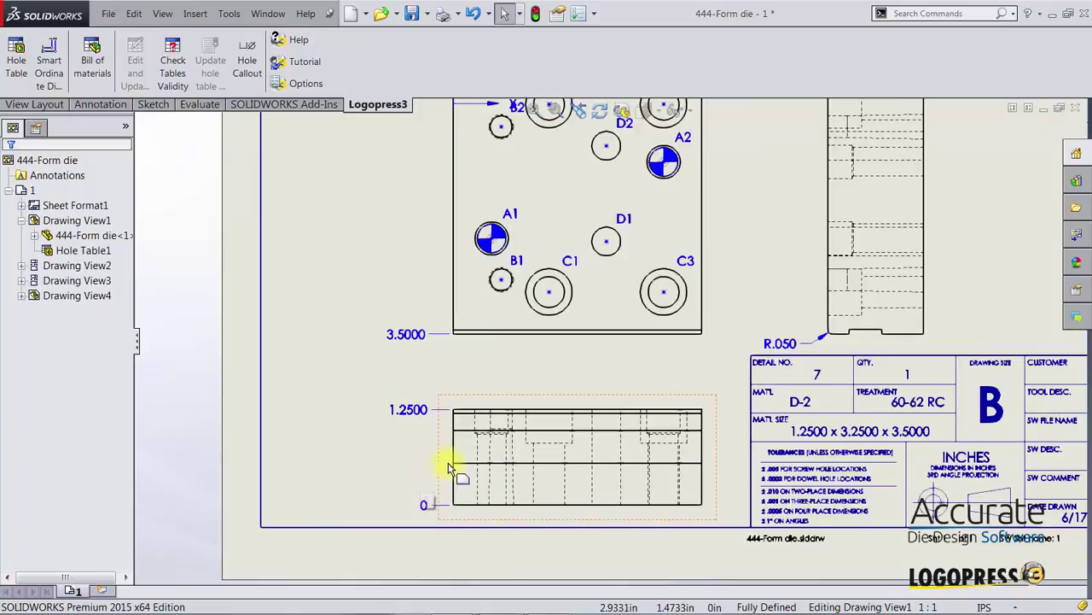
right_click(425, 509)
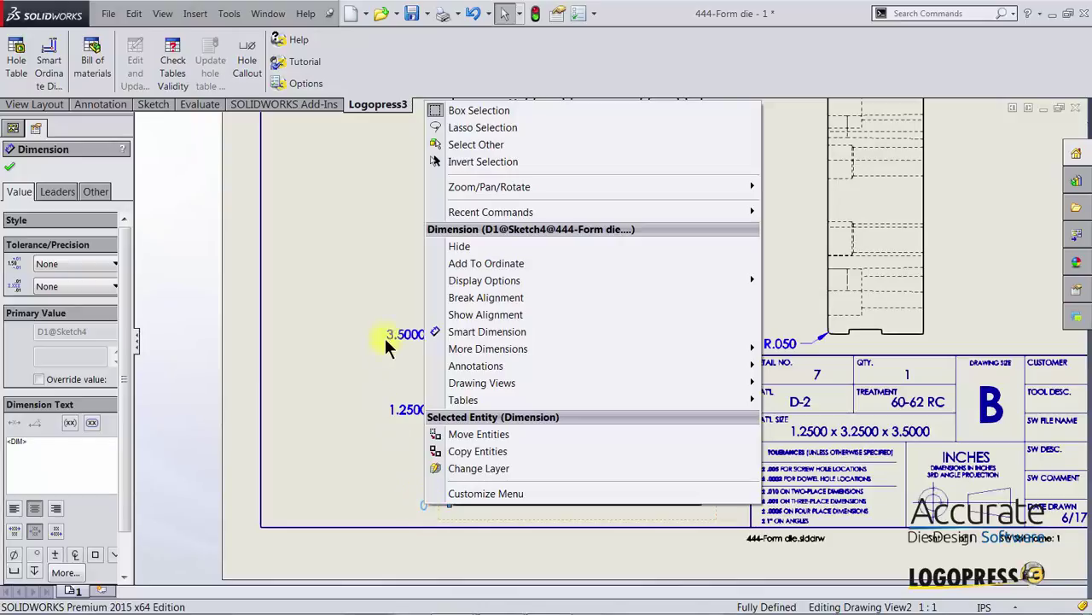
click(447, 263)
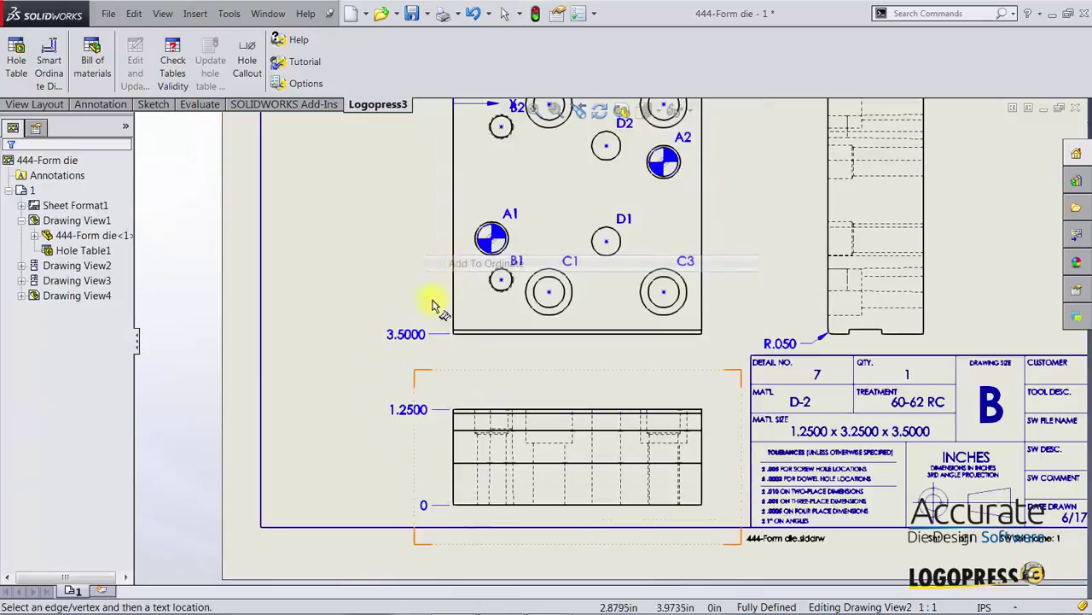
click(461, 465)
click(456, 430)
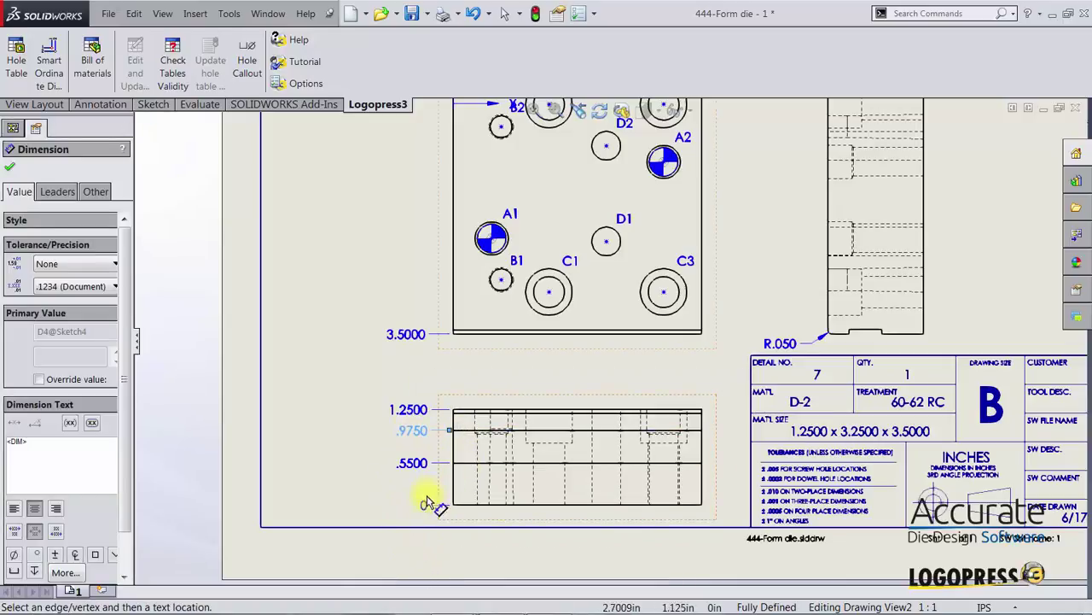
key(Escape)
Set the precision of the two newly added ordinate dimensions to three decimal places (.123).
click(416, 469)
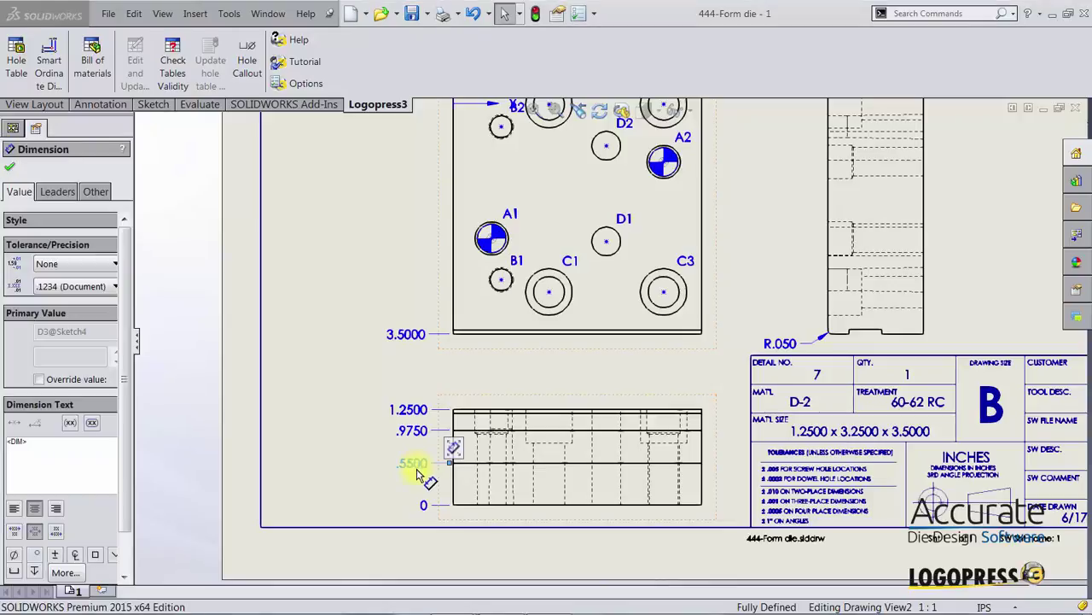
click(89, 286)
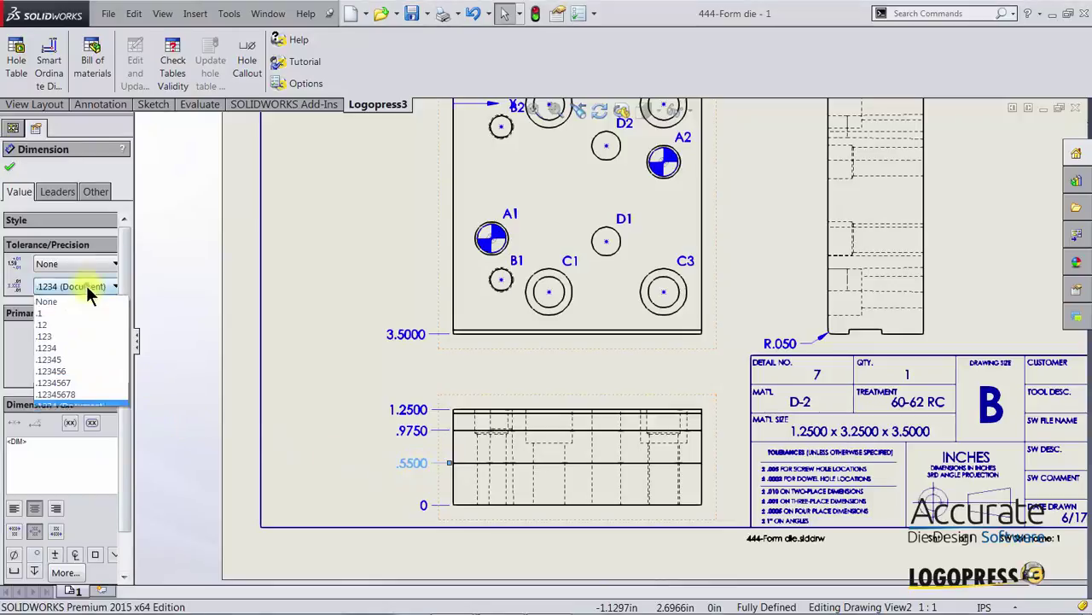
click(49, 335)
click(407, 436)
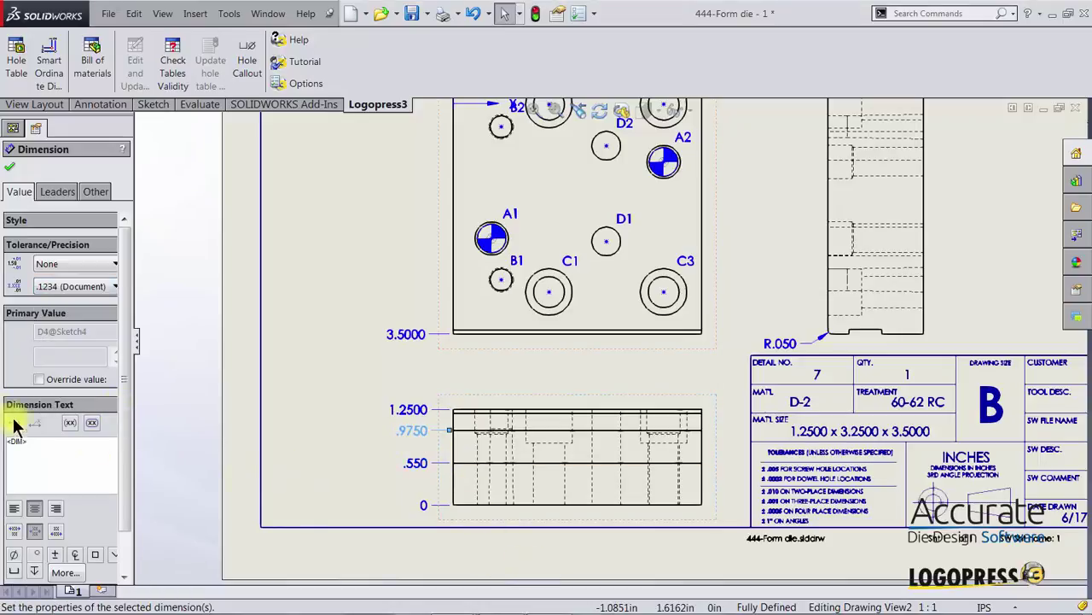
click(47, 286)
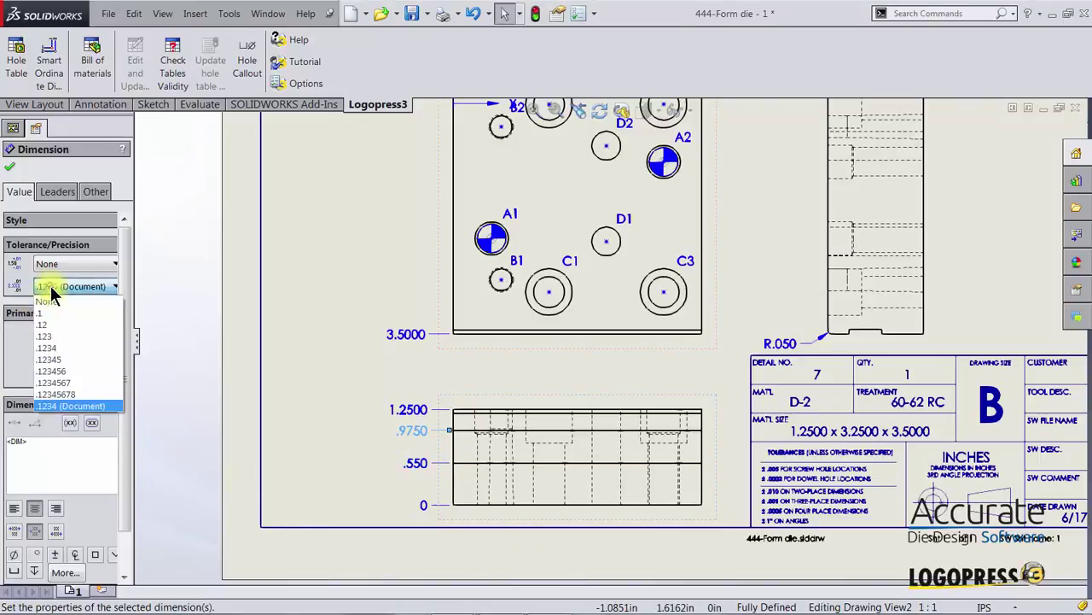
click(47, 337)
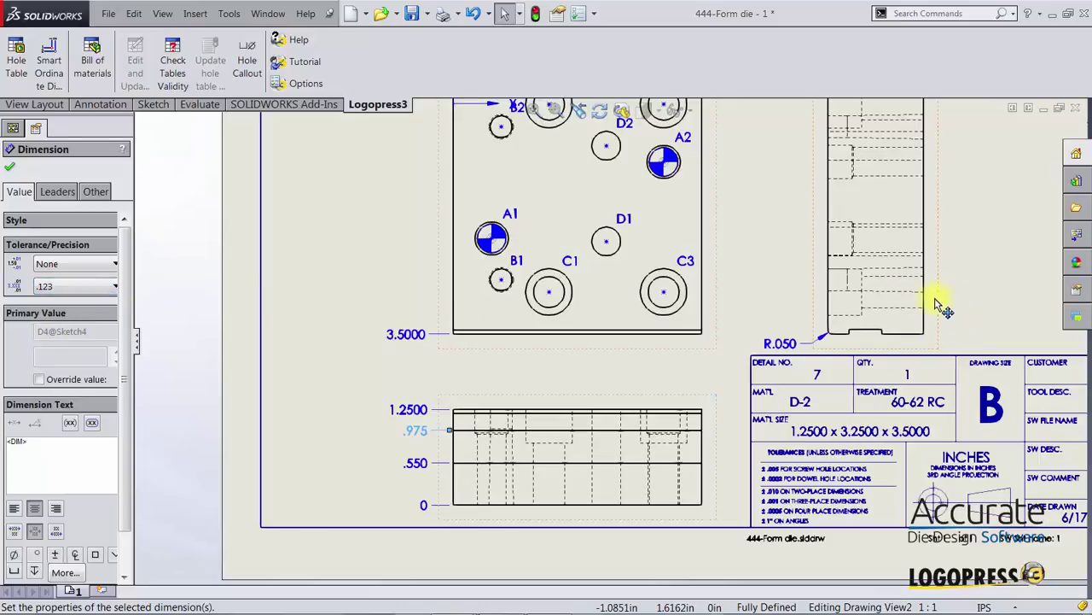
click(965, 280)
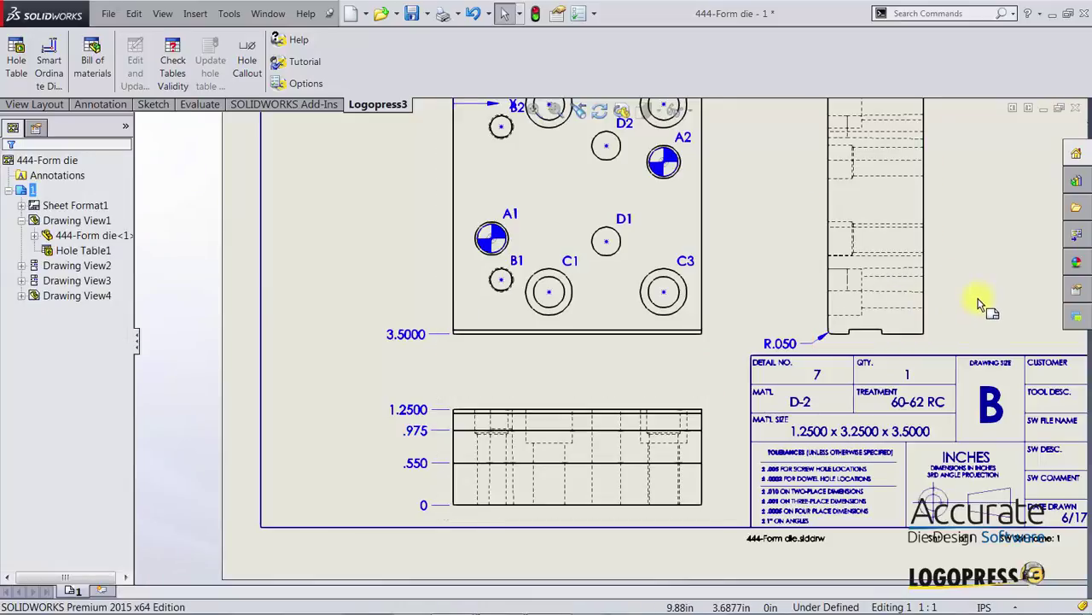
Dimension the depth of the notch at the side view's lower edge, and save and close the form die drawing.
key(d)
click(879, 335)
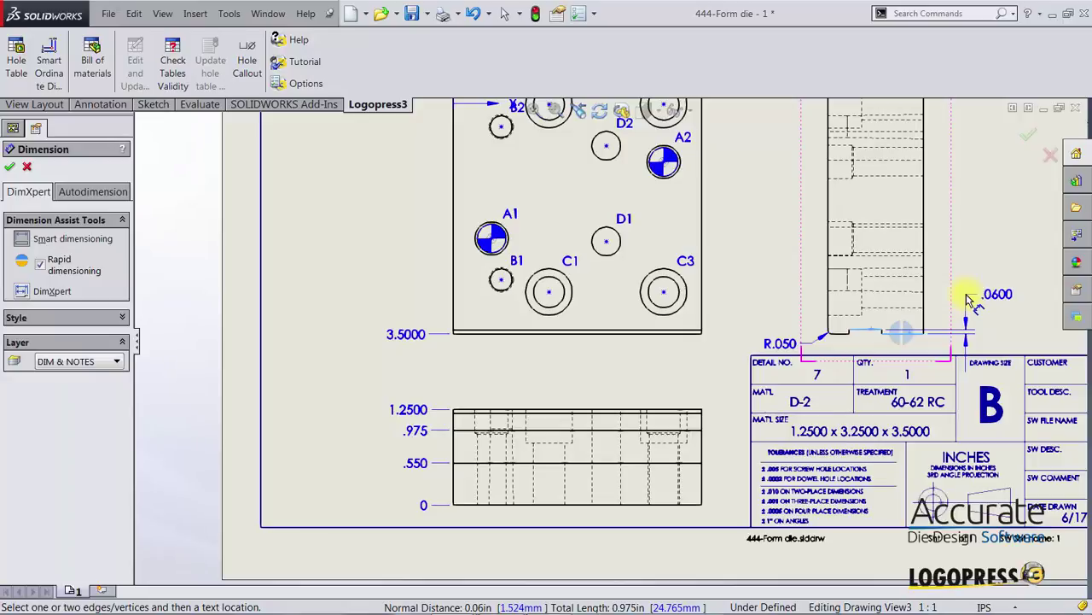
click(969, 300)
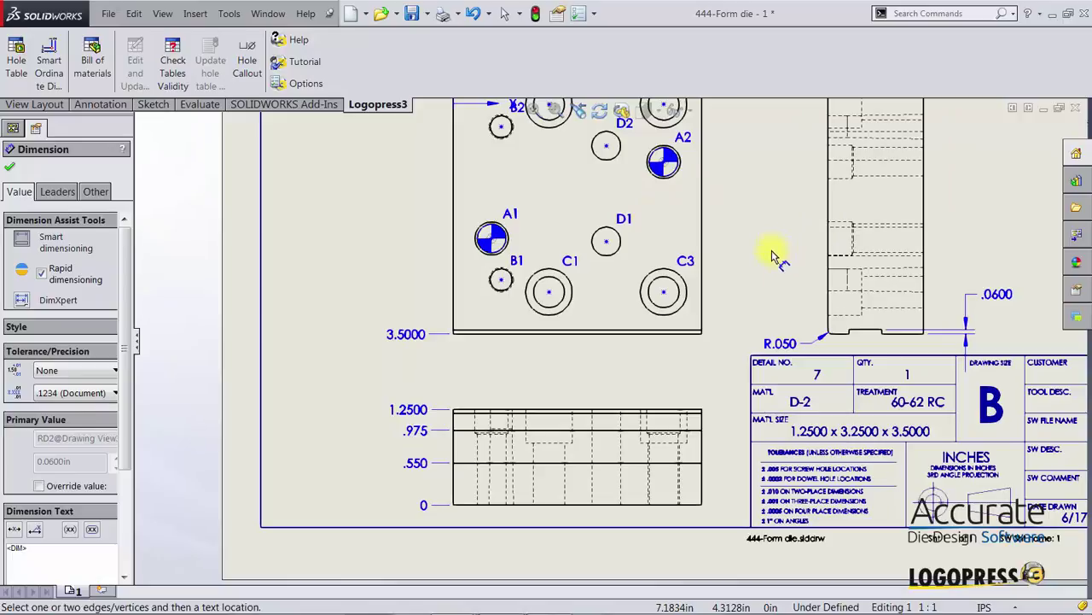
key(f)
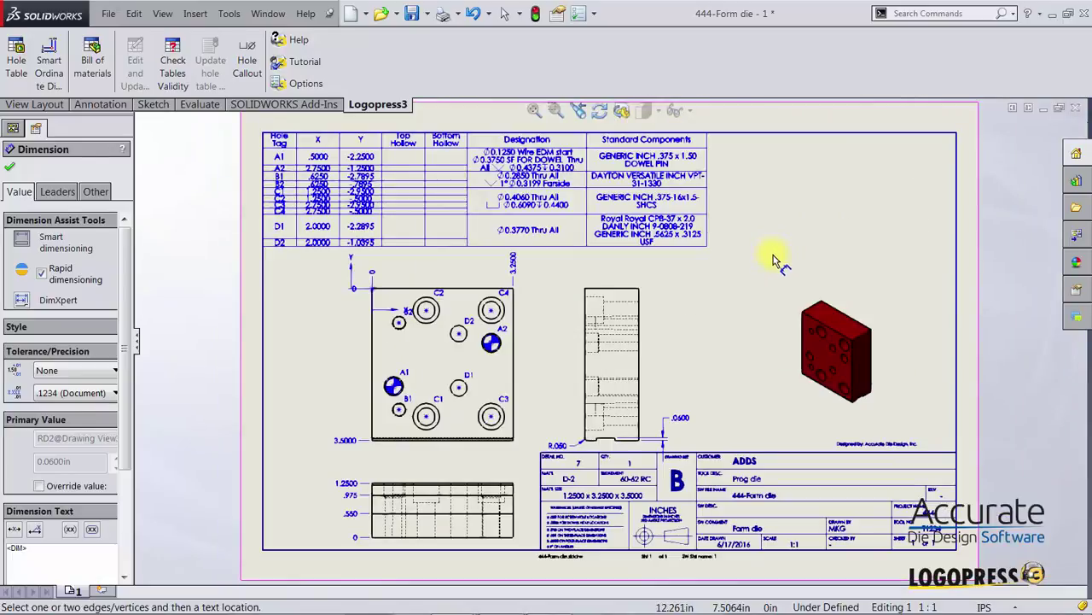
key(Escape)
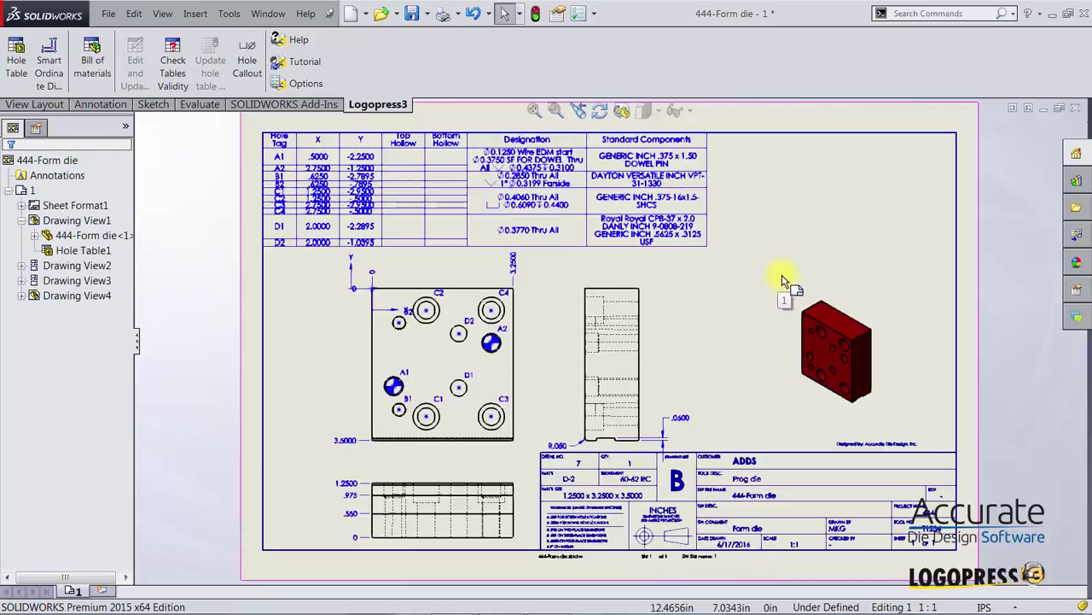
click(410, 11)
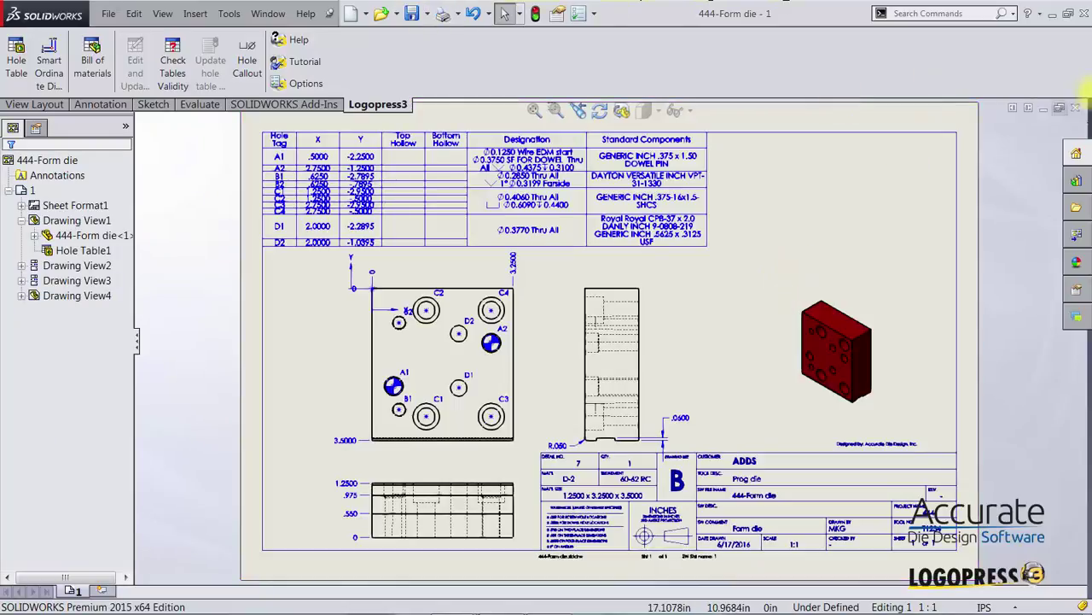
click(1079, 109)
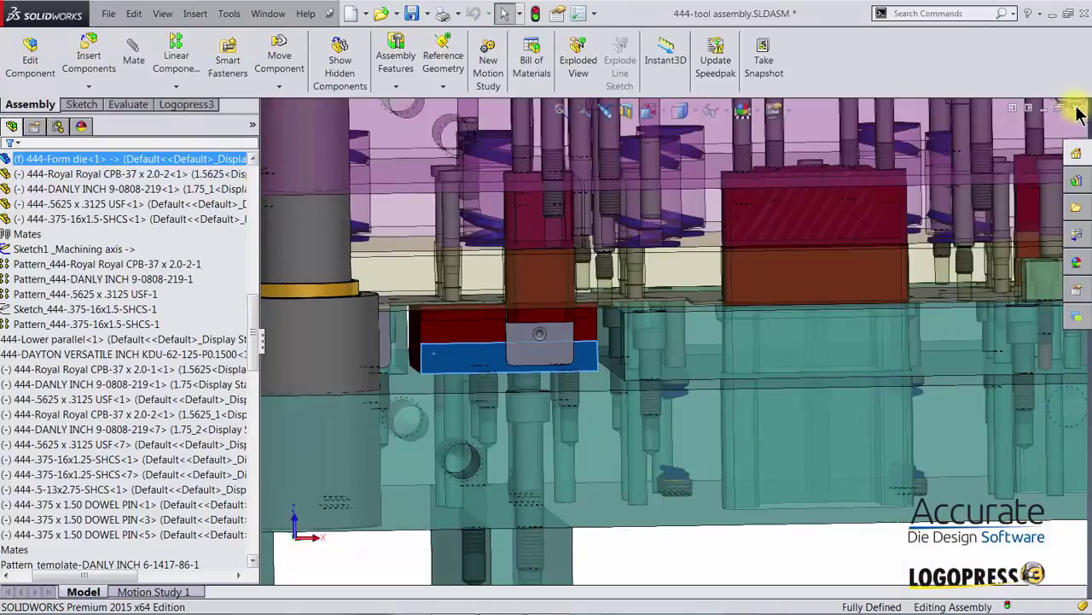
Open the drawing of the 444-die block from the tool assembly and update its Hole Table1.
click(699, 331)
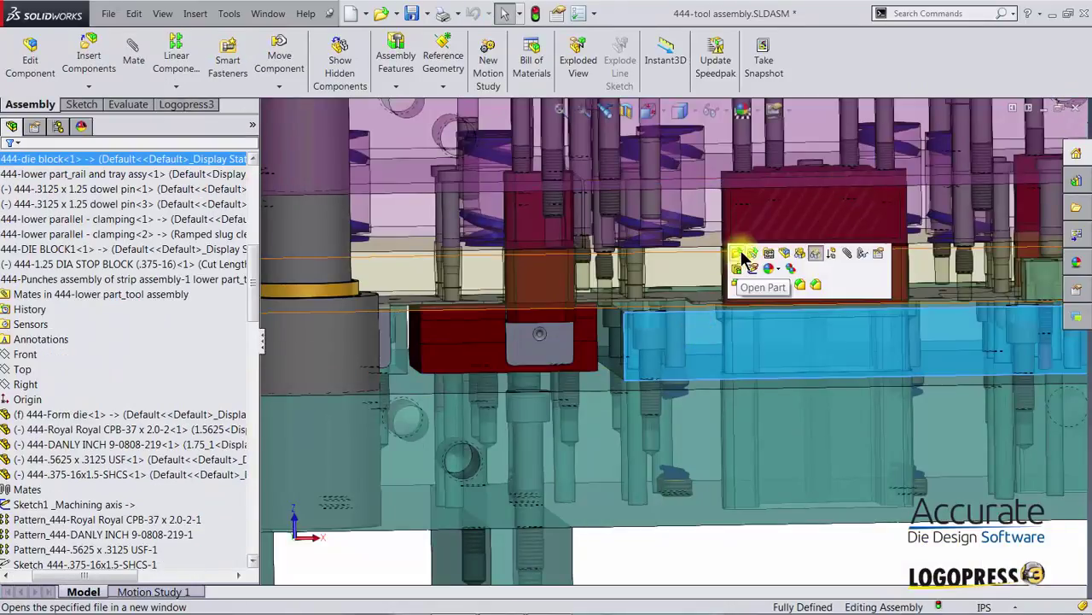
click(772, 251)
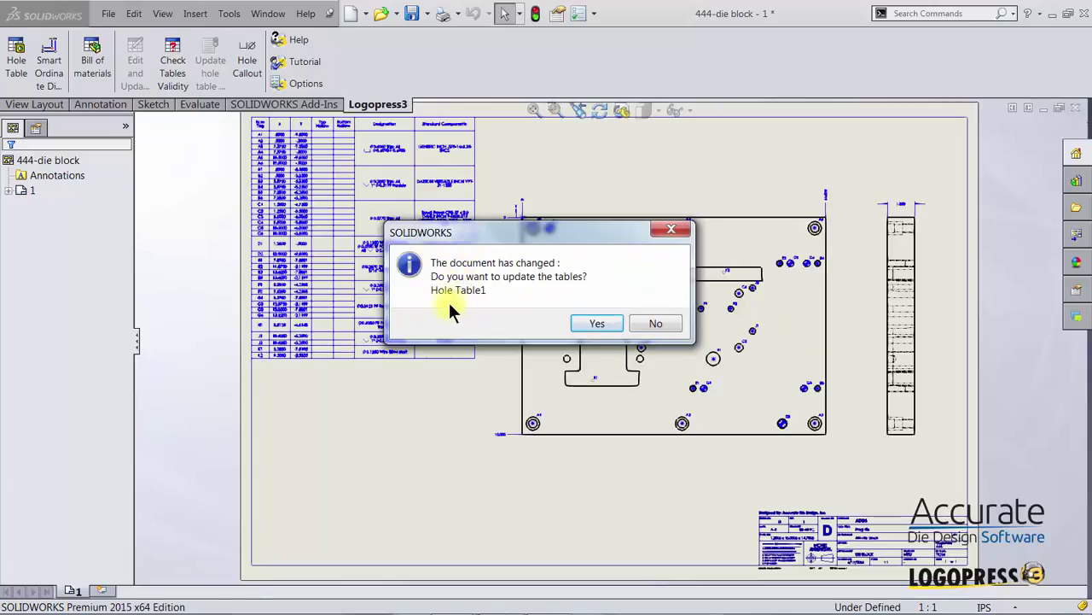
click(598, 324)
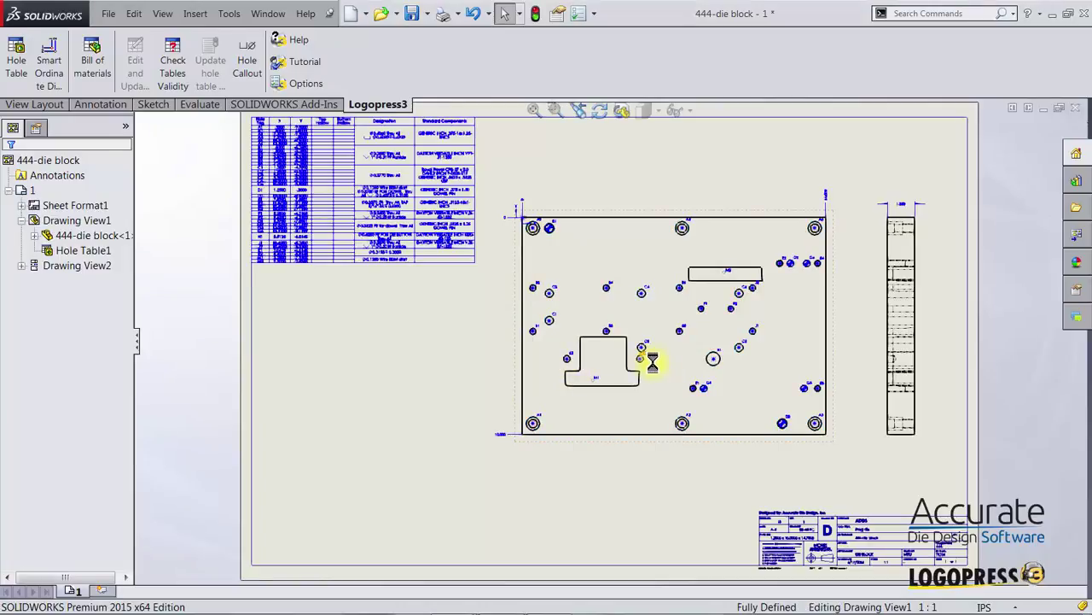
Stretch the die block's hole table vertically so that all rows from A1 to M2 are legible.
scroll(563, 346, down, 4)
scroll(549, 336, down, 3)
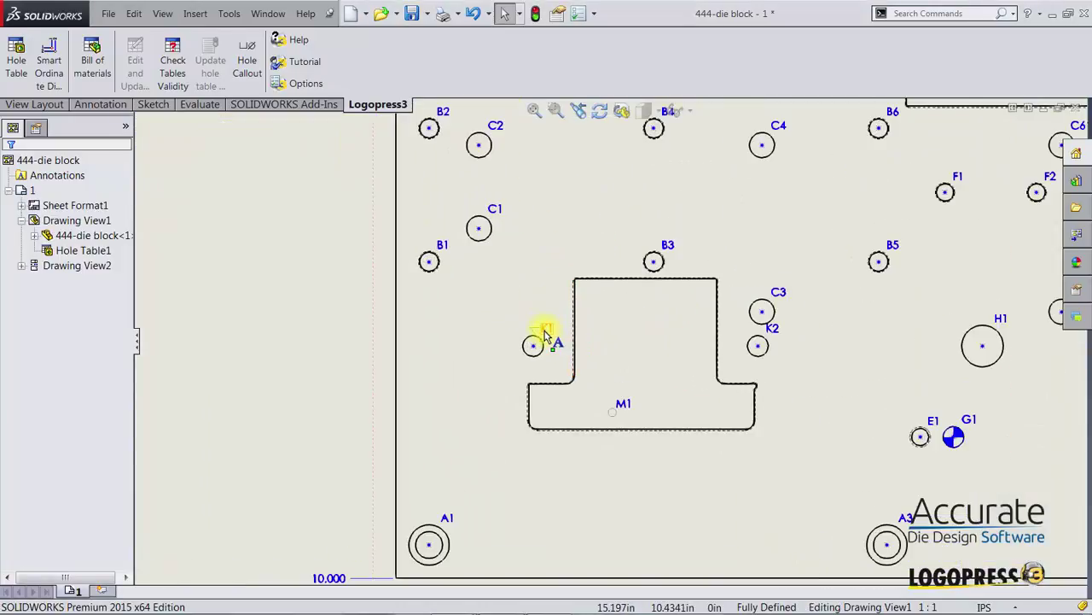
scroll(753, 348, up, 2)
scroll(754, 347, up, 2)
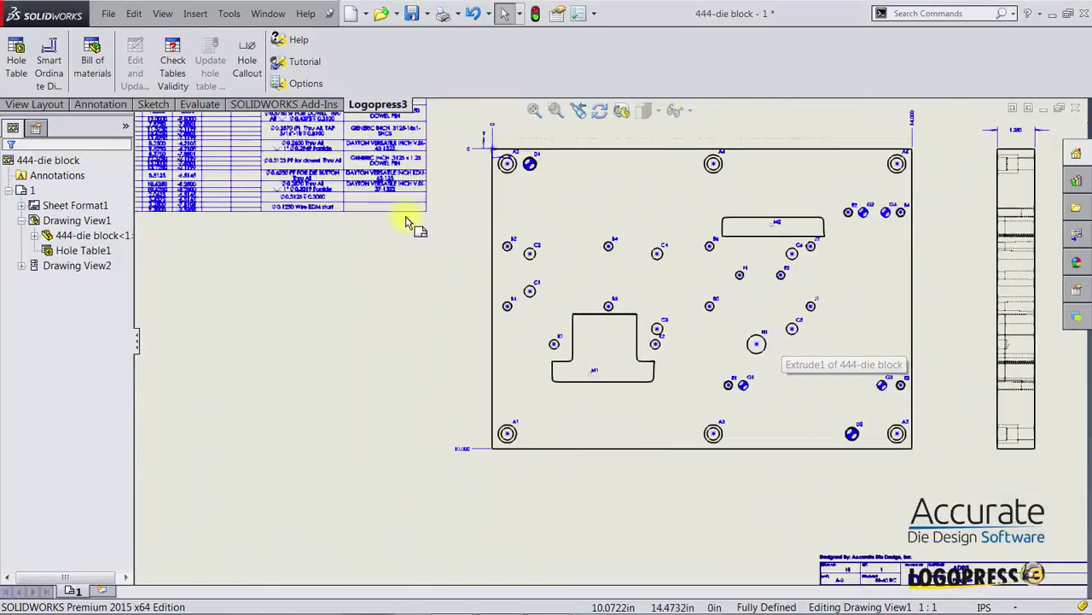
scroll(396, 210, up, 3)
scroll(392, 175, down, 3)
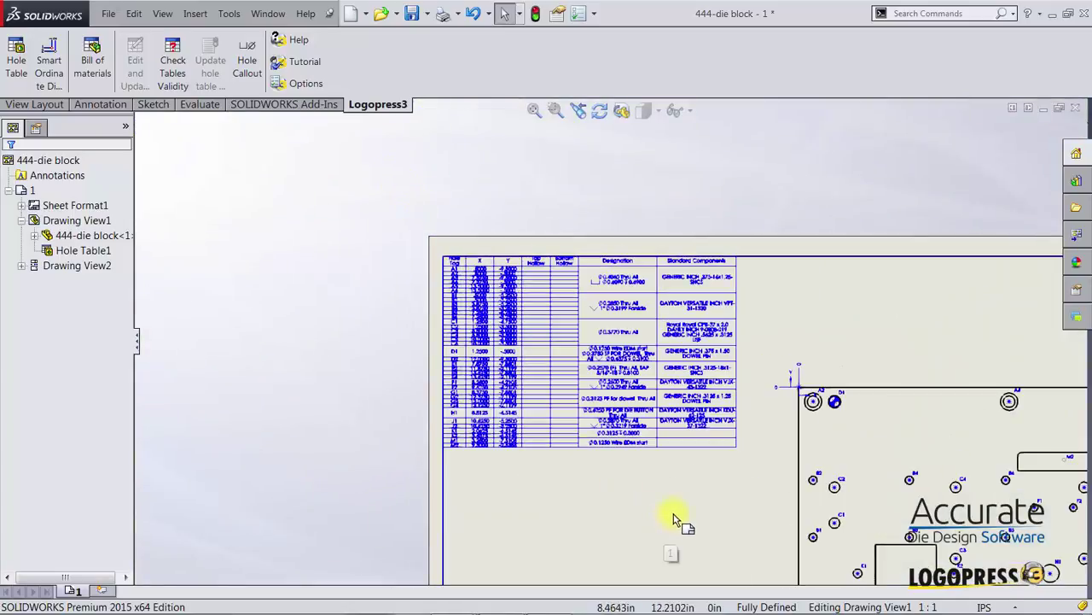
scroll(677, 521, down, 2)
click(748, 388)
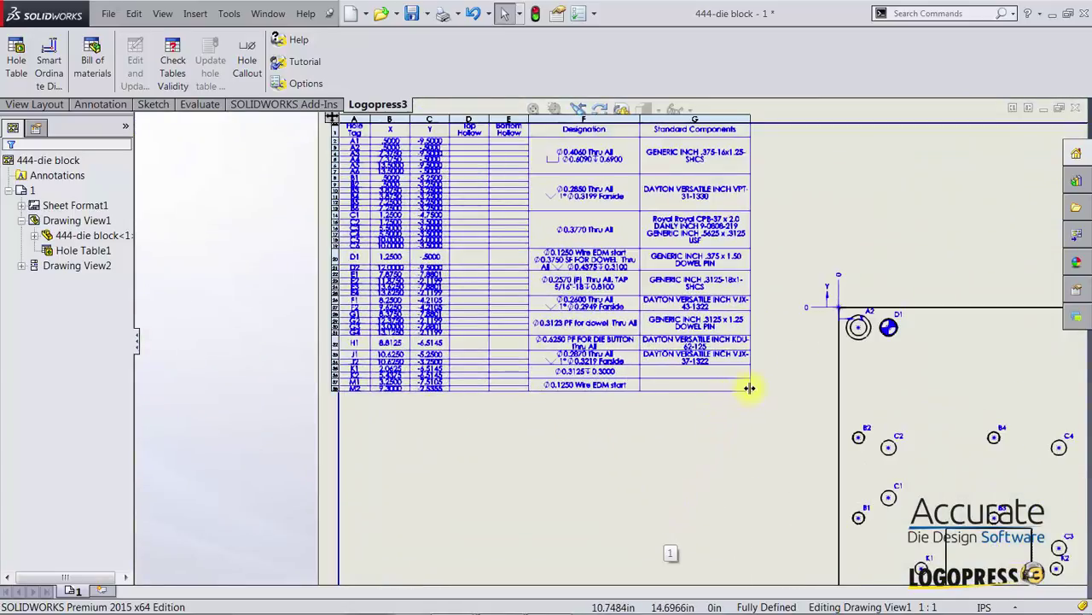
drag(748, 390, 756, 572)
click(784, 477)
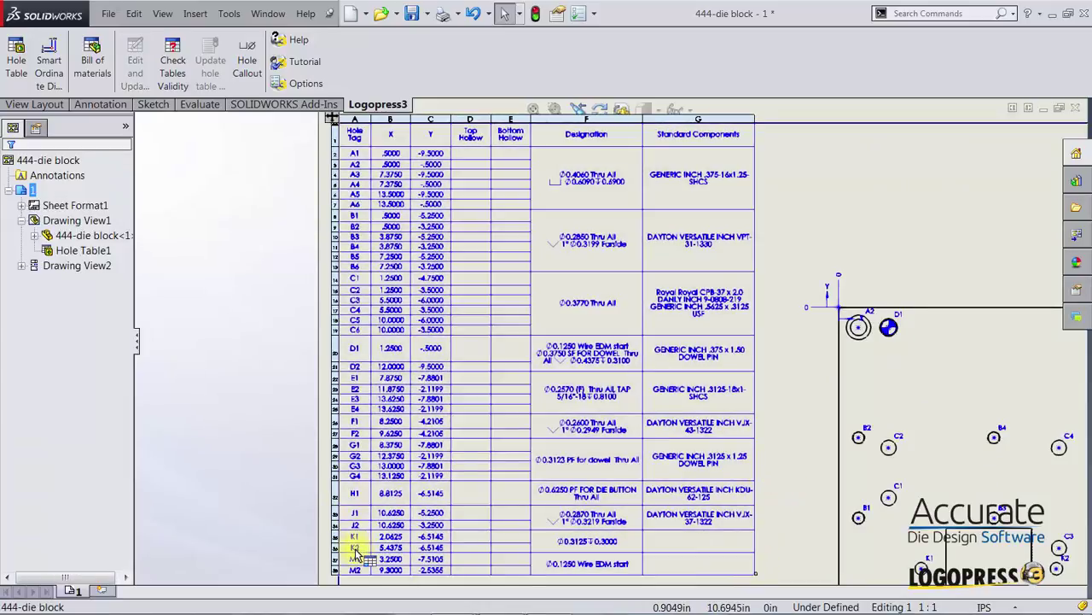
click(866, 192)
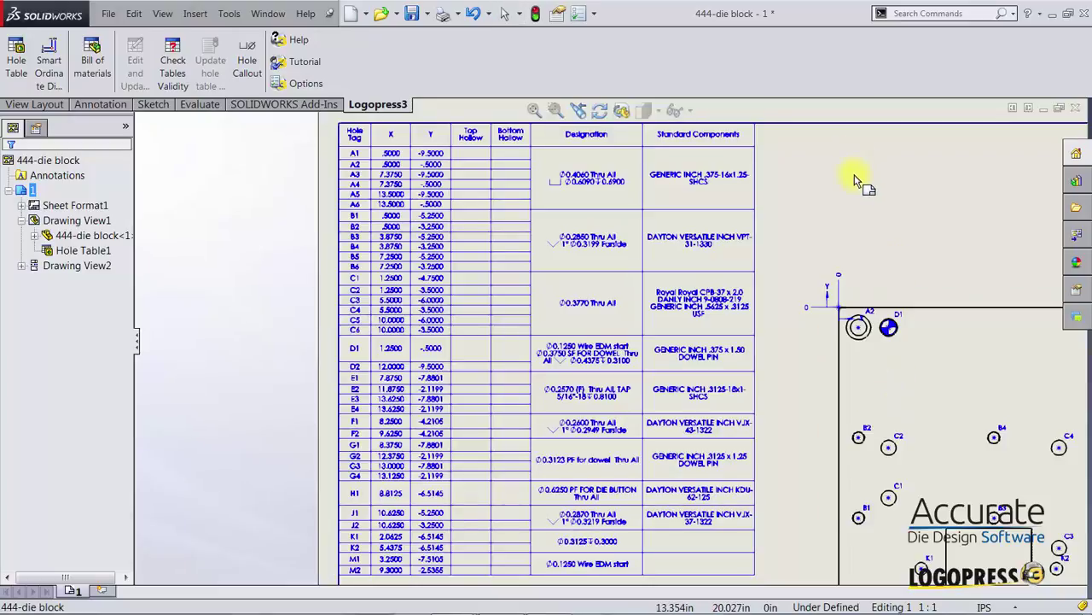
Save the die block drawing and close it to return to the tool assembly.
key(f)
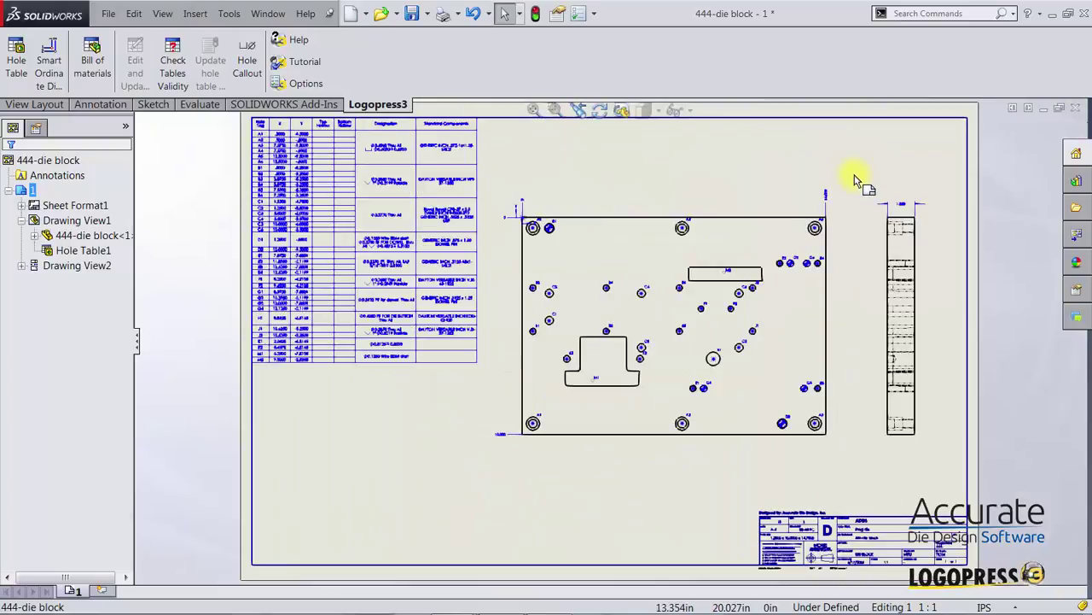
click(397, 13)
click(411, 14)
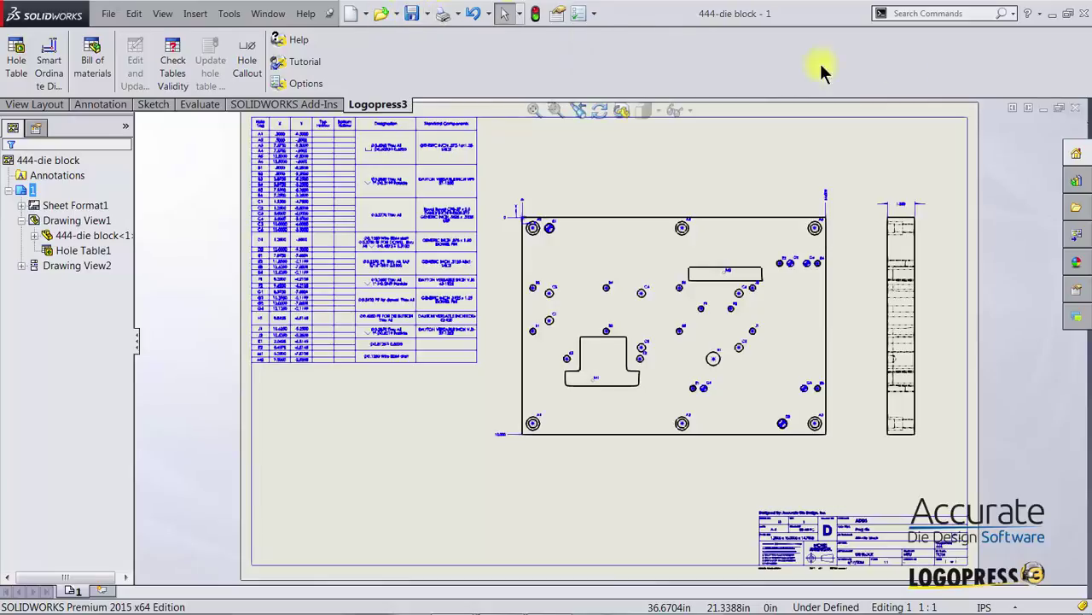
click(1078, 111)
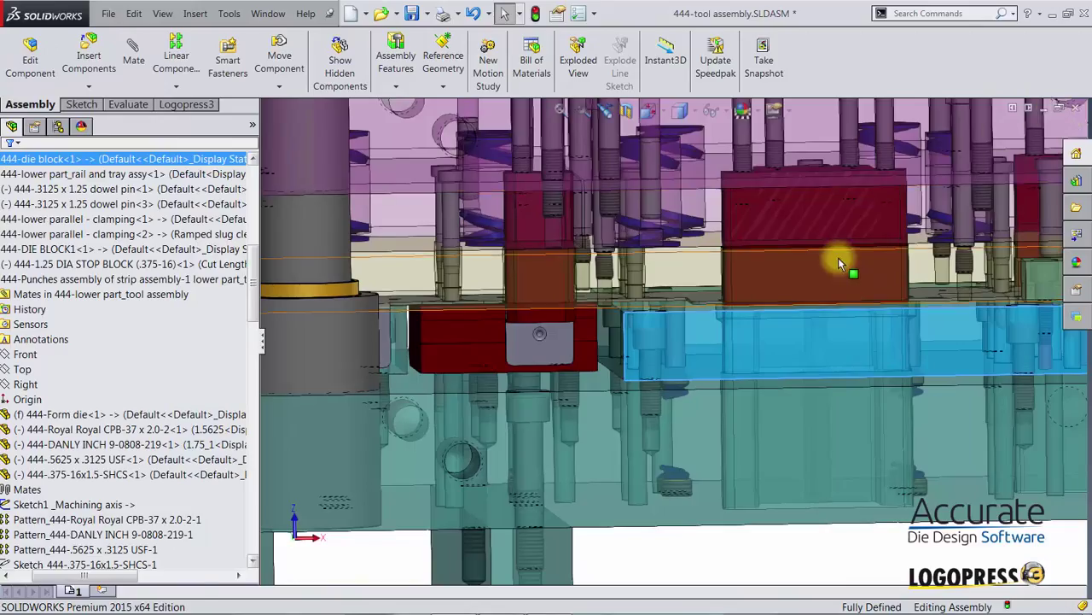
Open the drawing of the 444-back tray rail from the tool assembly and update its Hole Table1.
middle_drag(835, 279, 970, 228)
click(845, 280)
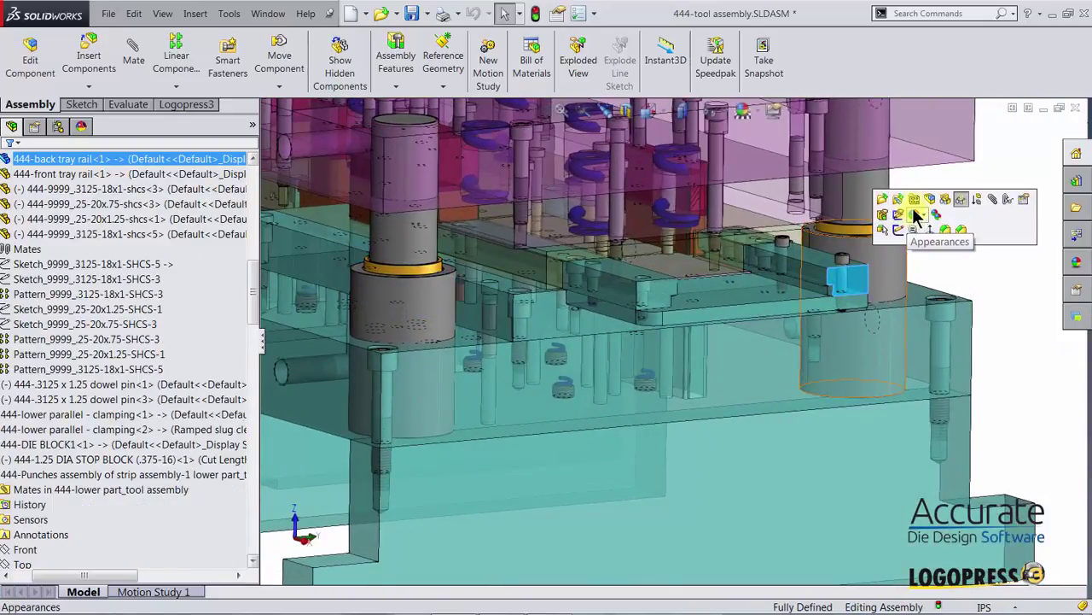
click(915, 207)
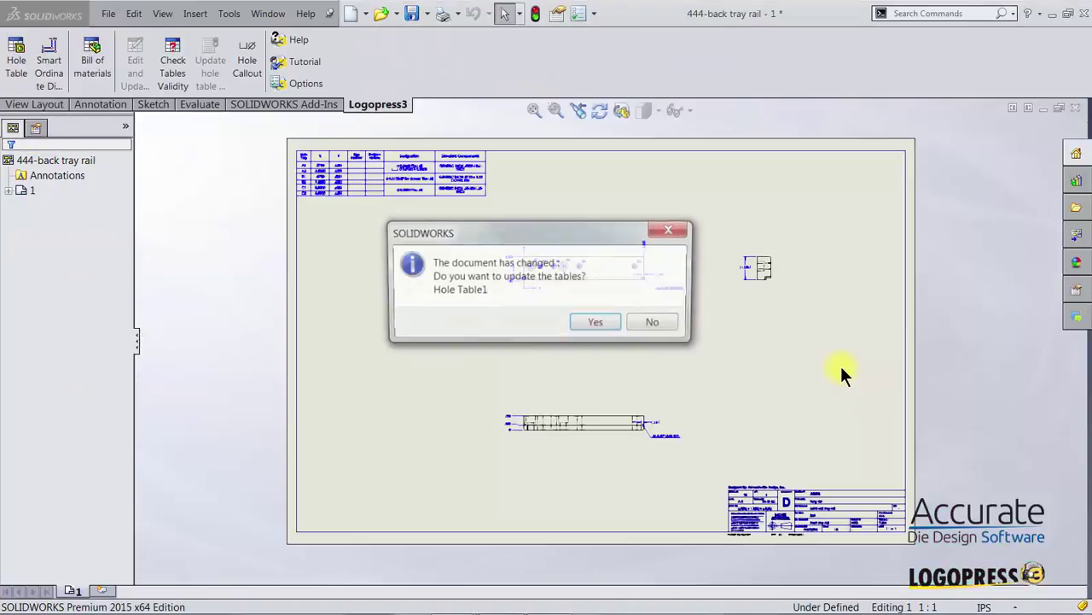
click(609, 321)
Stretch the back tray rail's hole table vertically to make its rows legible.
scroll(403, 180, down, 3)
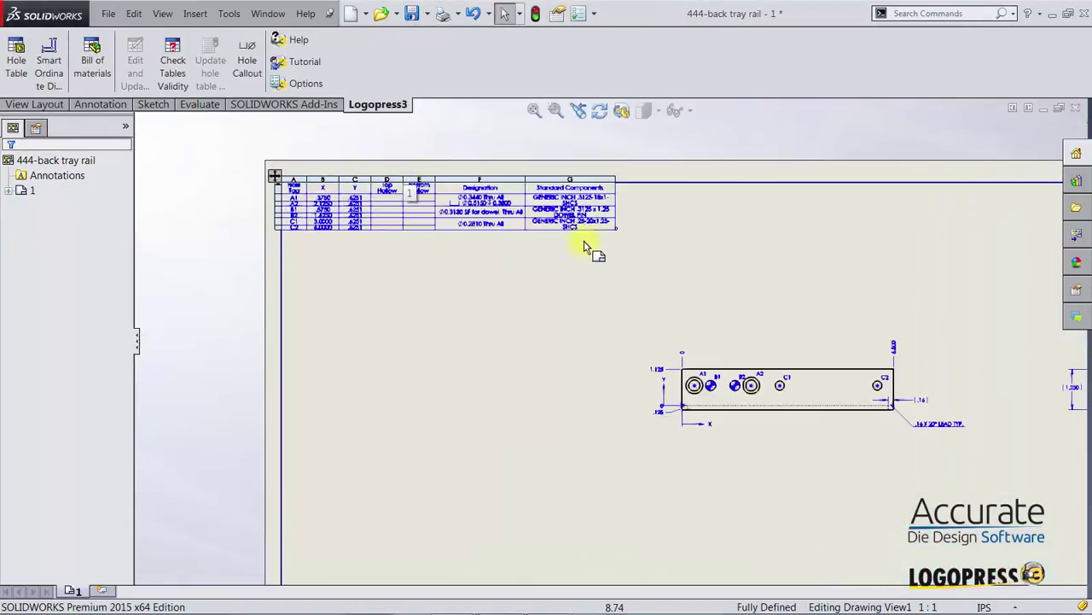
mouse_move(616, 285)
mouse_down()
mouse_move(619, 306)
mouse_move(612, 293)
mouse_up()
click(686, 280)
Review the back tray rail's views and dimensions, and save and close its drawing to return to the tool assembly.
scroll(806, 360, down, 3)
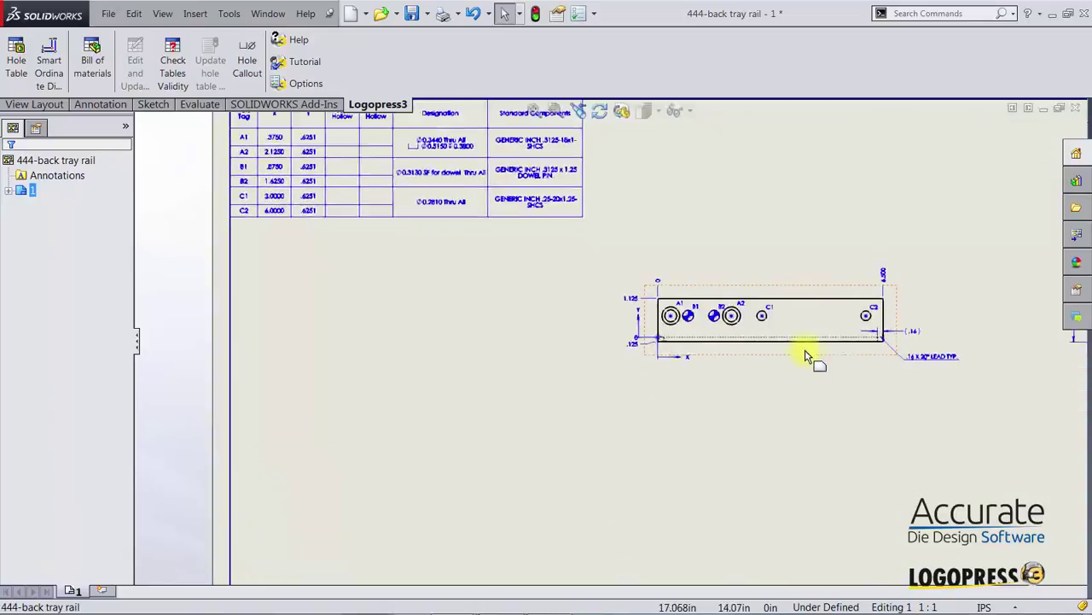
scroll(690, 495, down, 2)
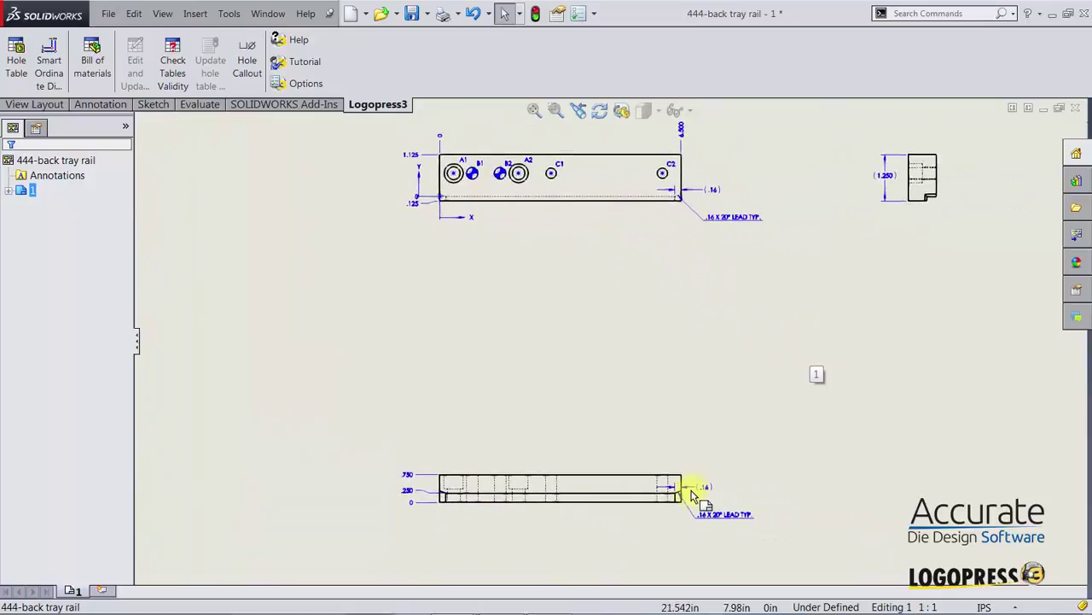
scroll(439, 488, down, 3)
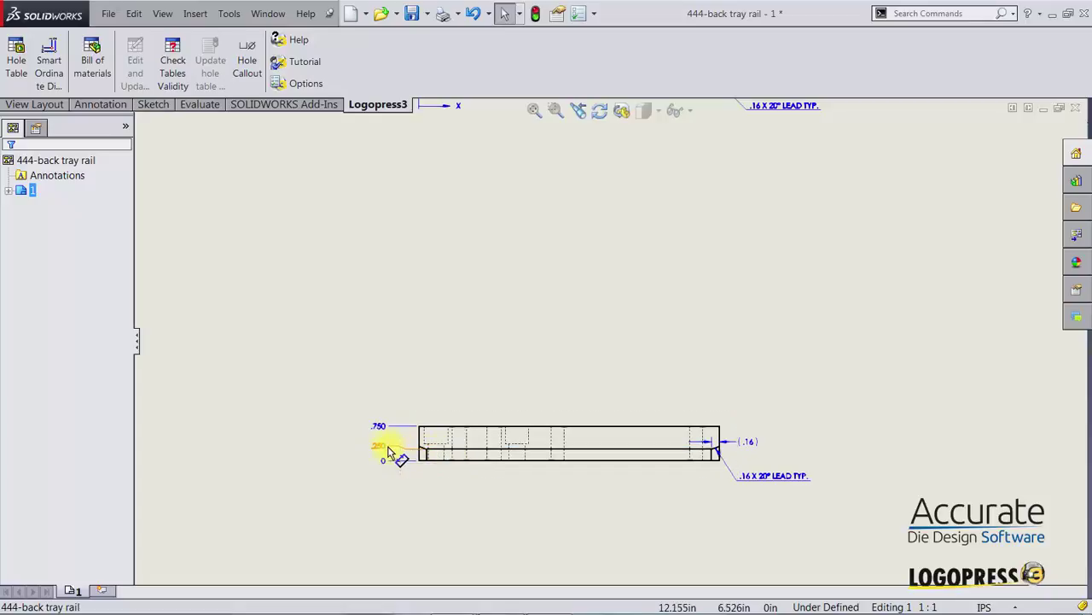
scroll(798, 429, up, 1)
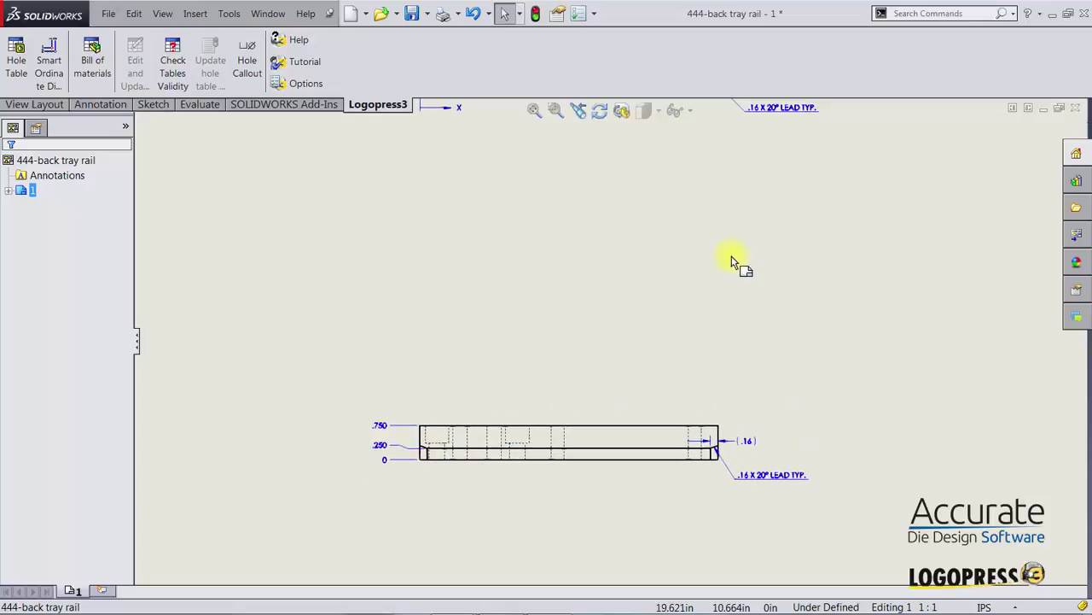
key(f)
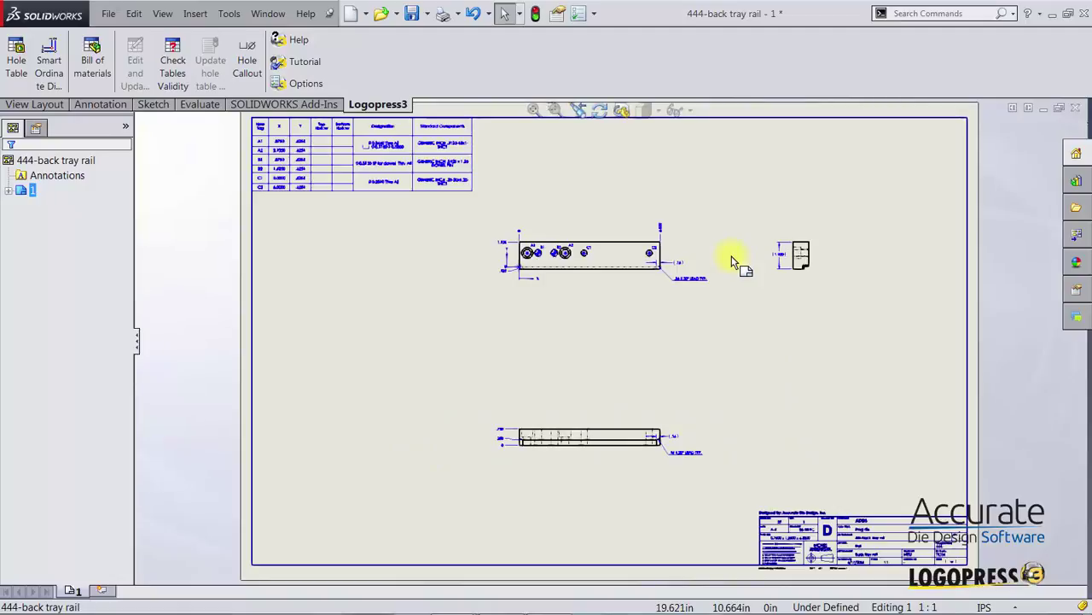
click(413, 14)
click(1077, 109)
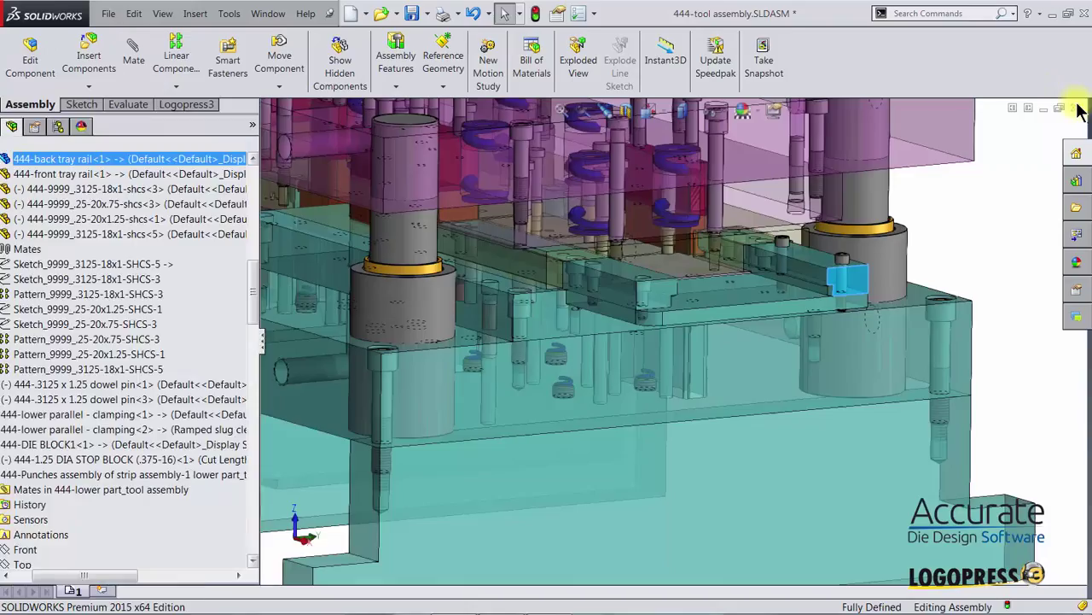
Open the drawing of the 444-front tray rail from the tool assembly and update its Hole Table1.
click(657, 294)
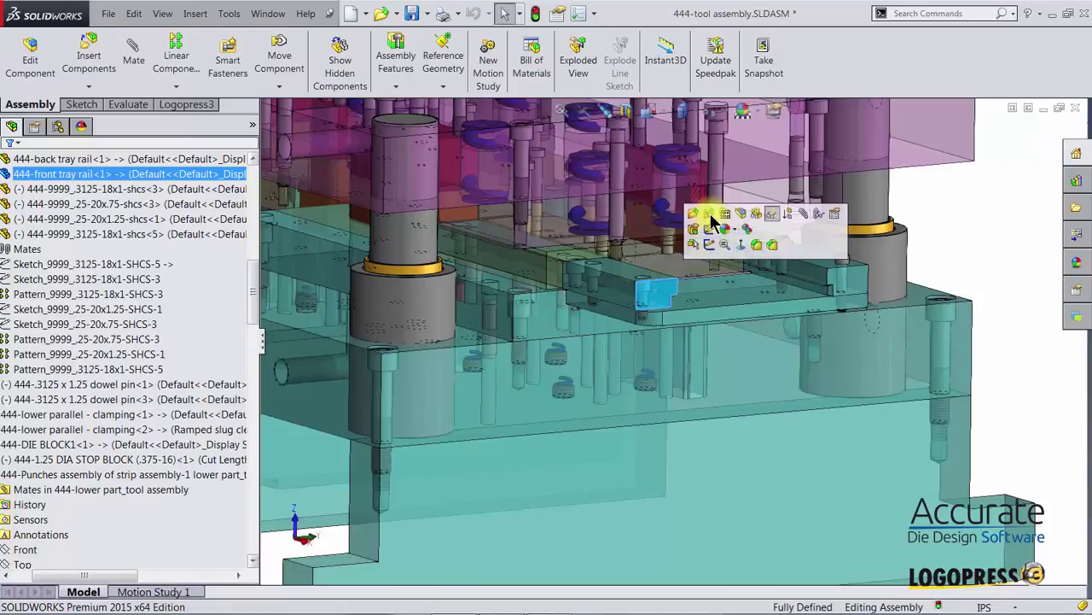
click(727, 215)
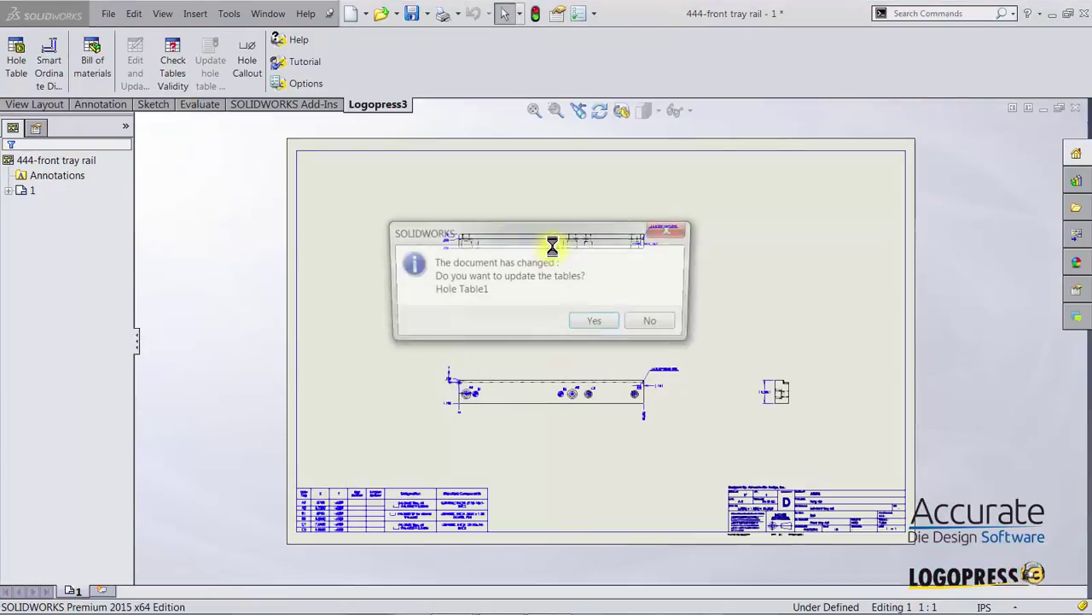
click(595, 325)
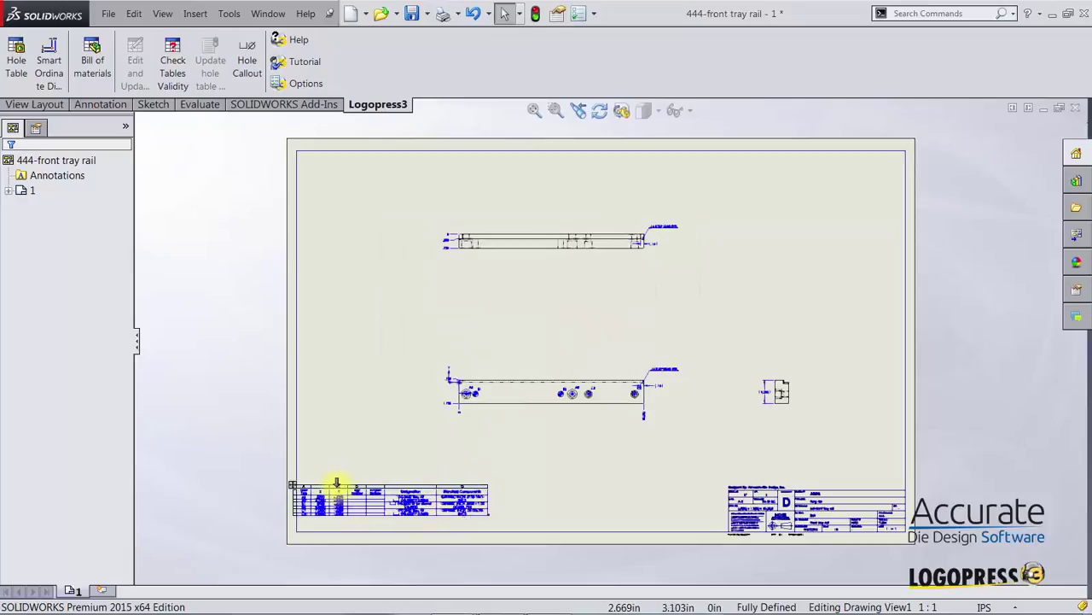
Stretch the front tray rail's hole table vertically down to the sheet border so that rows A1 to C2 are legible.
scroll(330, 500, down, 5)
click(313, 291)
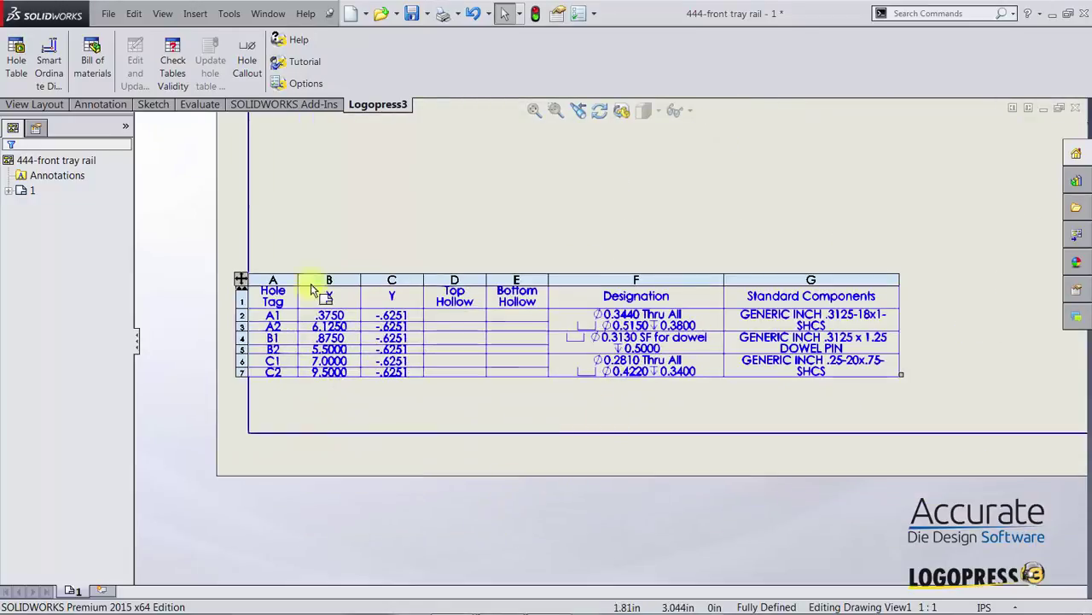
scroll(464, 317, up, 2)
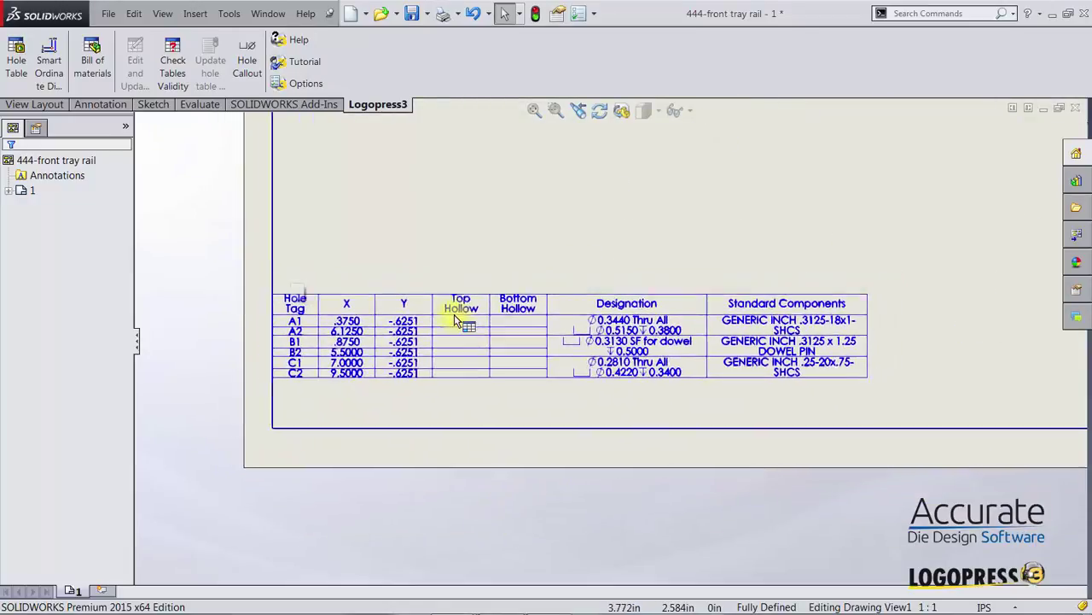
drag(284, 307, 284, 356)
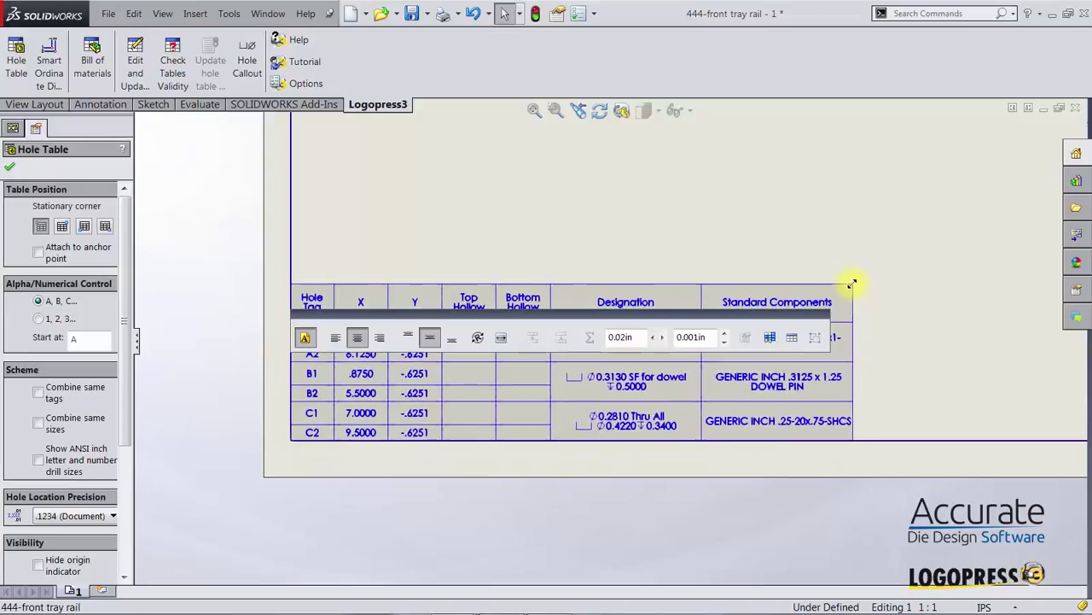
click(937, 330)
Review the front tray rail's views, and save and close its drawing to return to the whole tool assembly.
key(f)
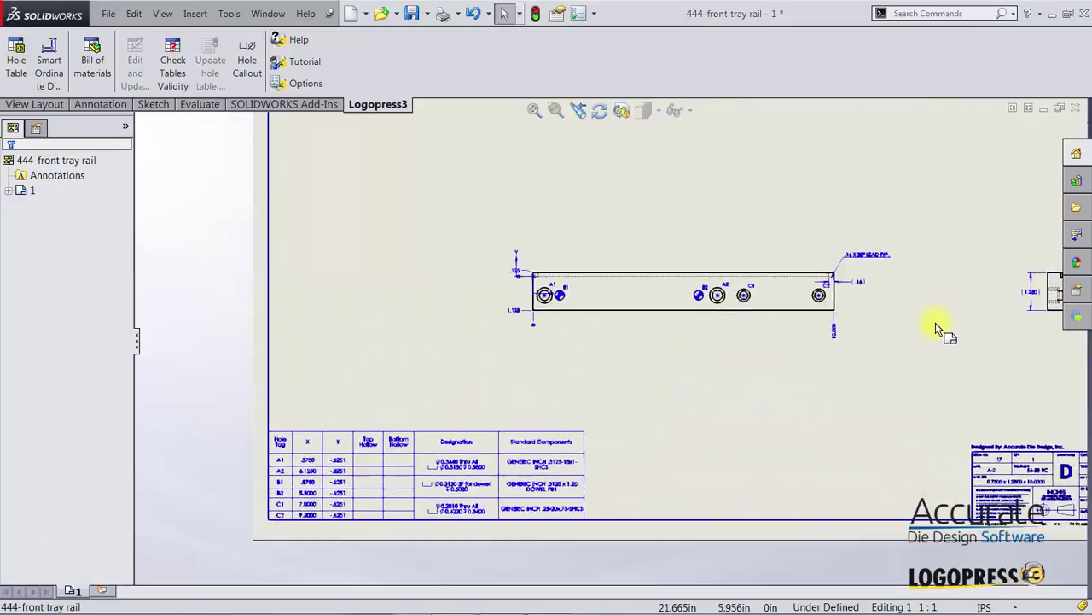
scroll(937, 329, down, 2)
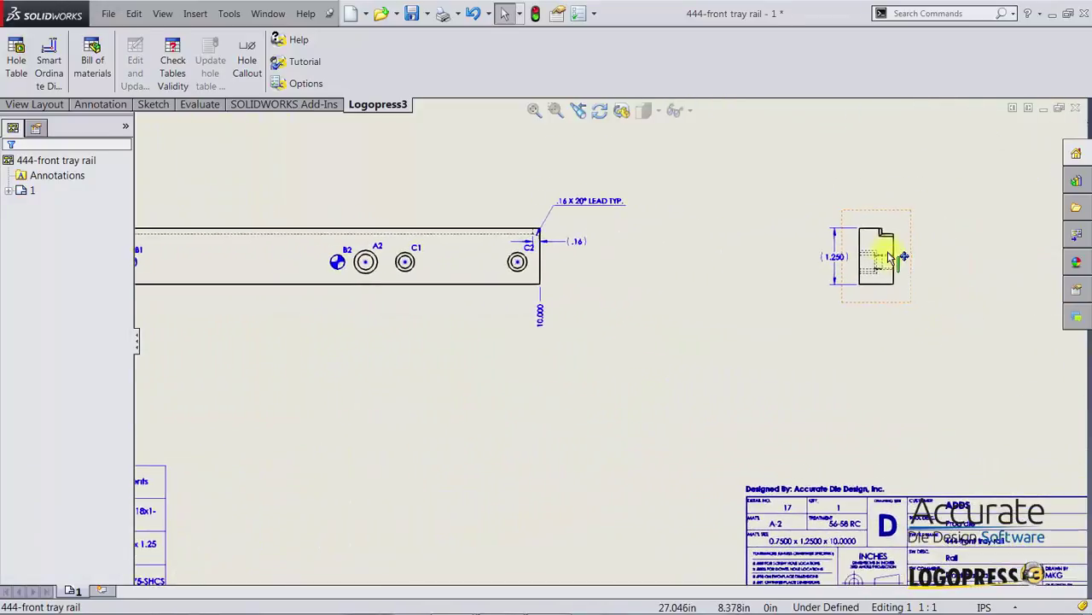
scroll(870, 266, up, 1)
scroll(861, 271, up, 1)
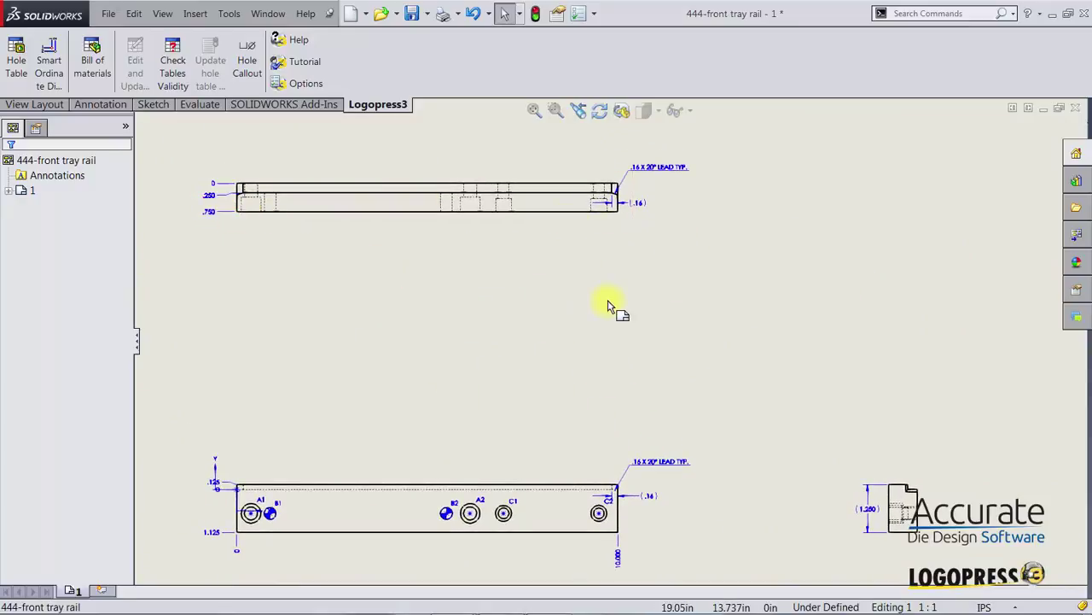
key(f)
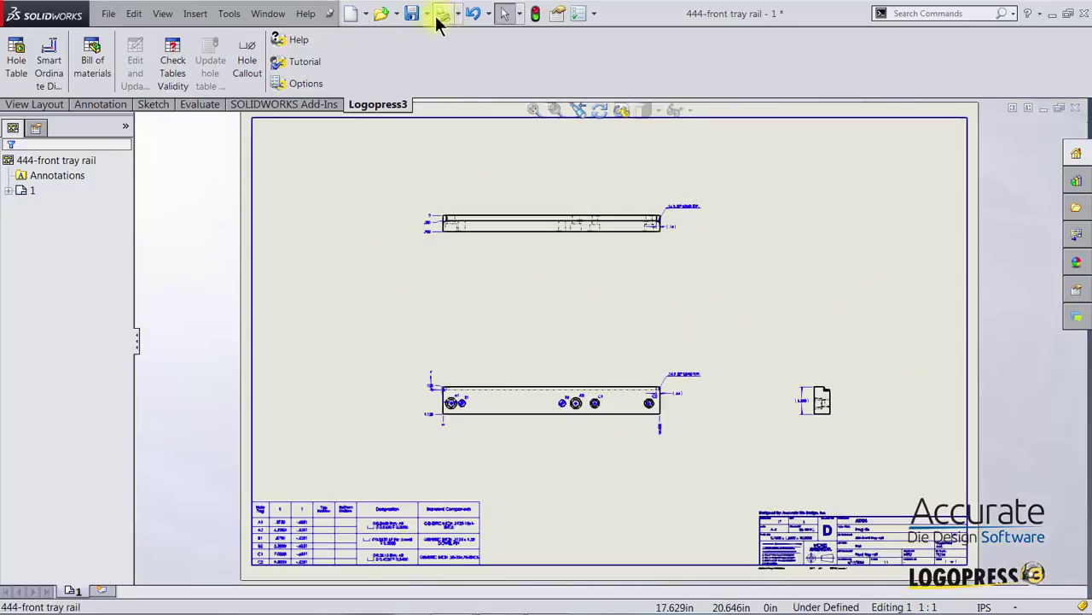
click(1075, 108)
key(f)
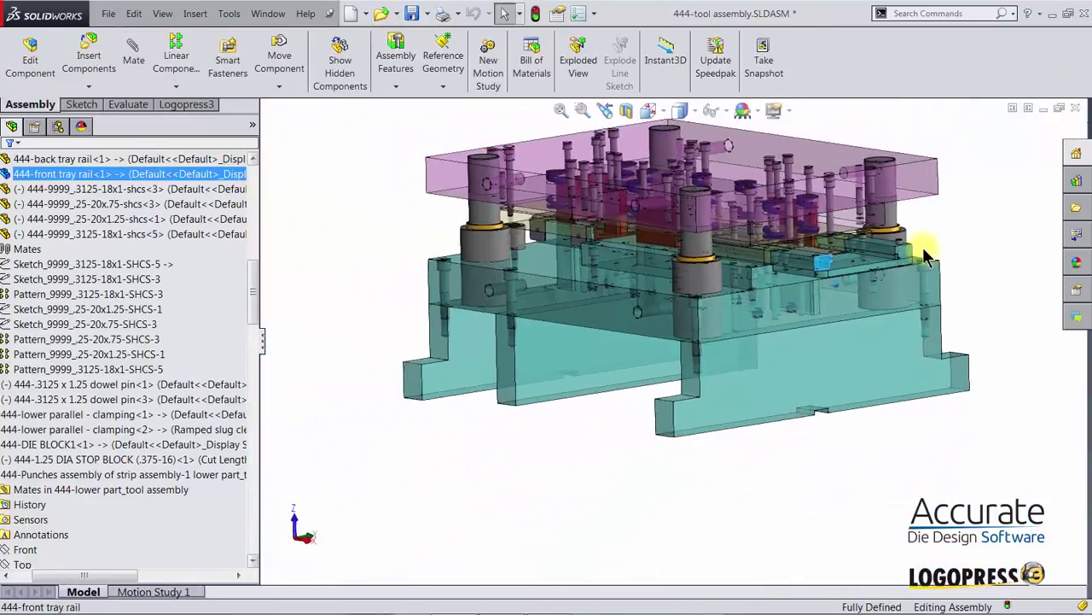